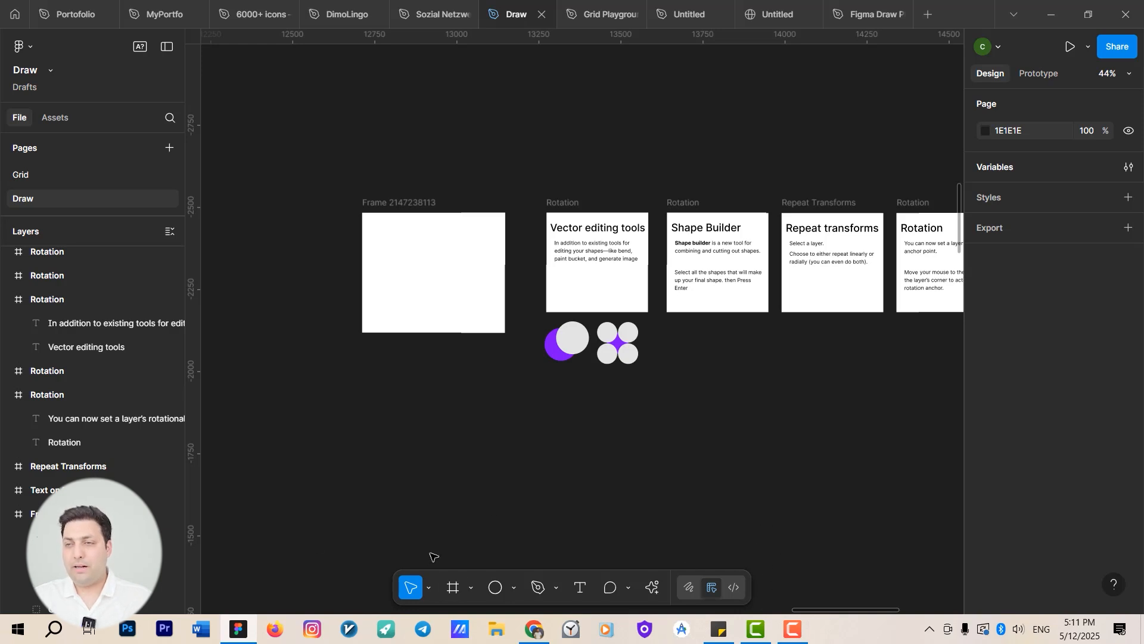
Switch the file to Draw mode
{"action": "left_click", "coordinate": [690, 589]}
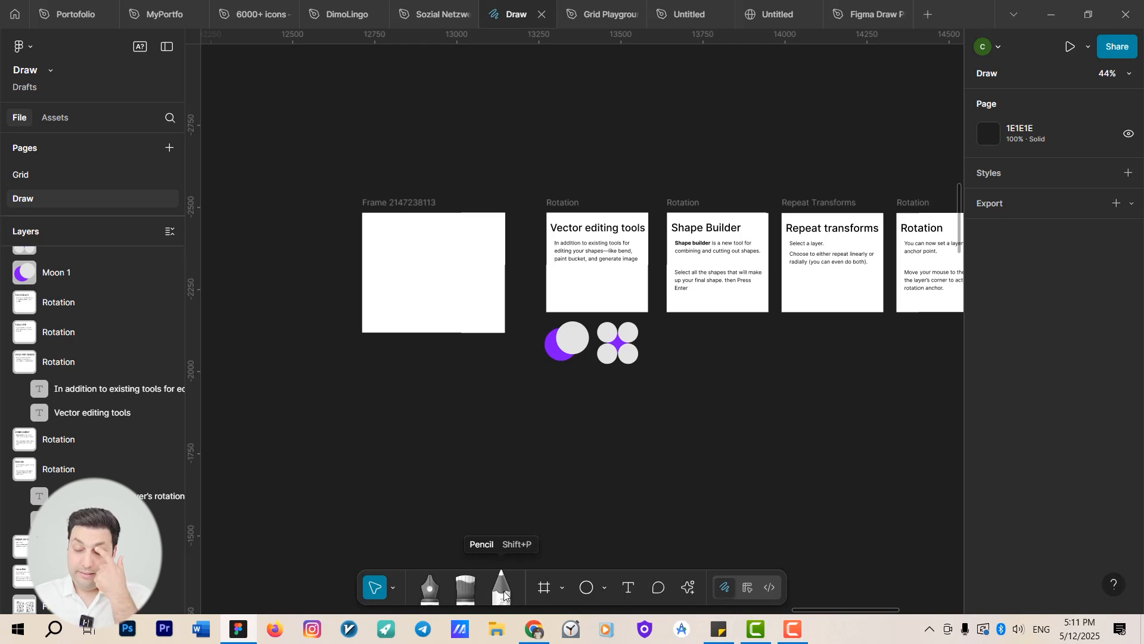
{"action": "left_click_drag", "start_coordinate": [473, 494], "coordinate": [530, 478]}
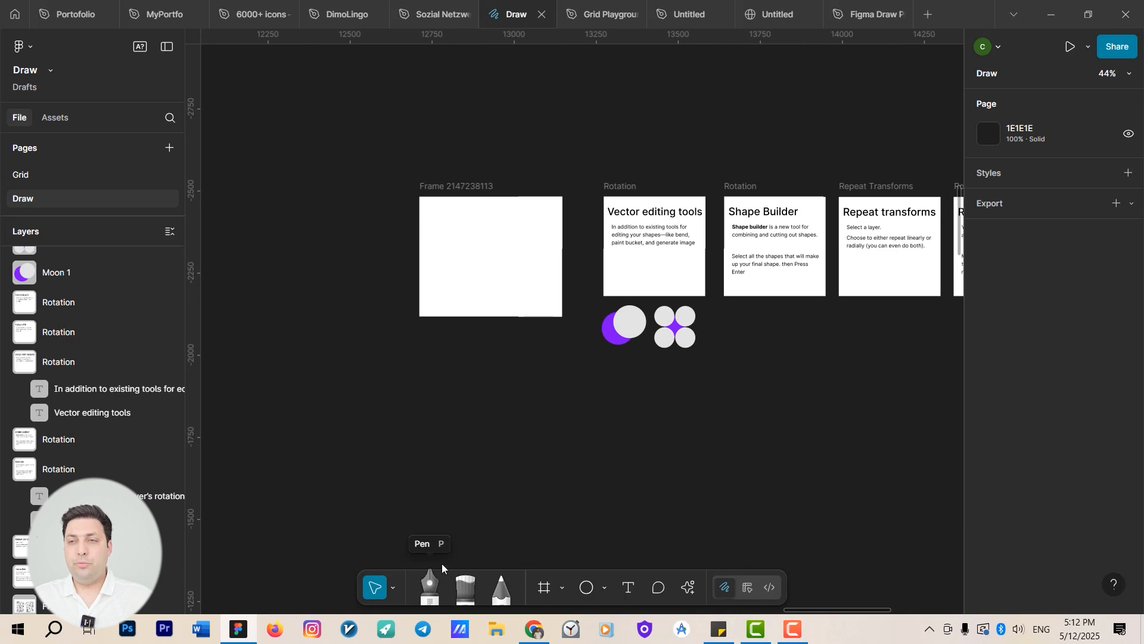
{"action": "key", "text": "p"}
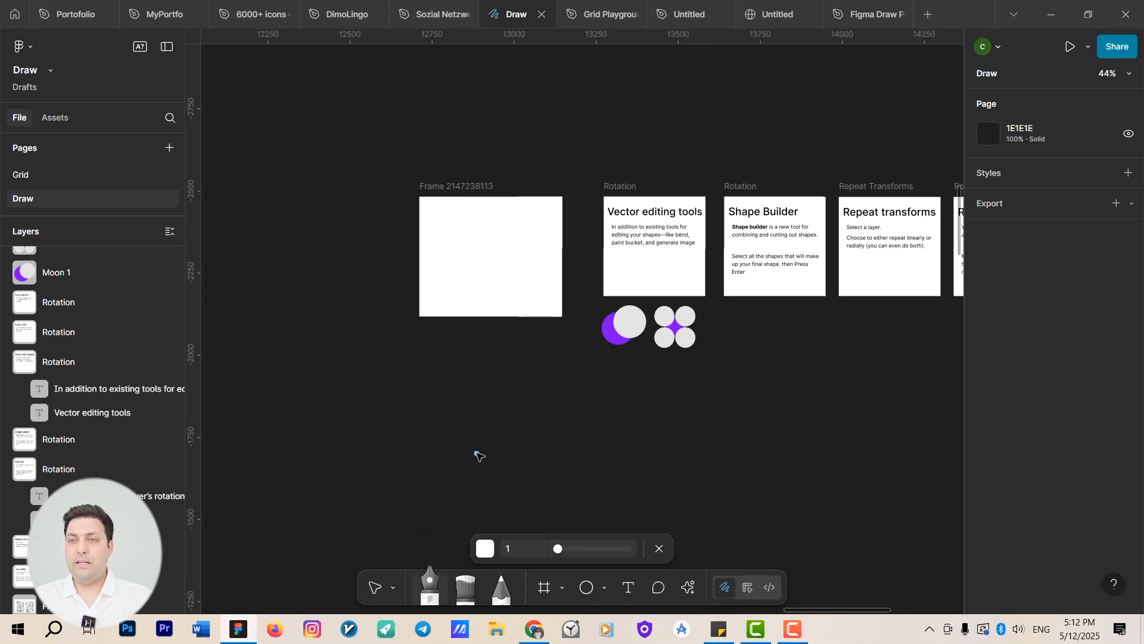
{"action": "scroll", "coordinate": [475, 455], "scroll_direction": "up", "scroll_amount": 5}
{"action": "scroll", "coordinate": [482, 349], "scroll_direction": "up", "scroll_amount": 4}
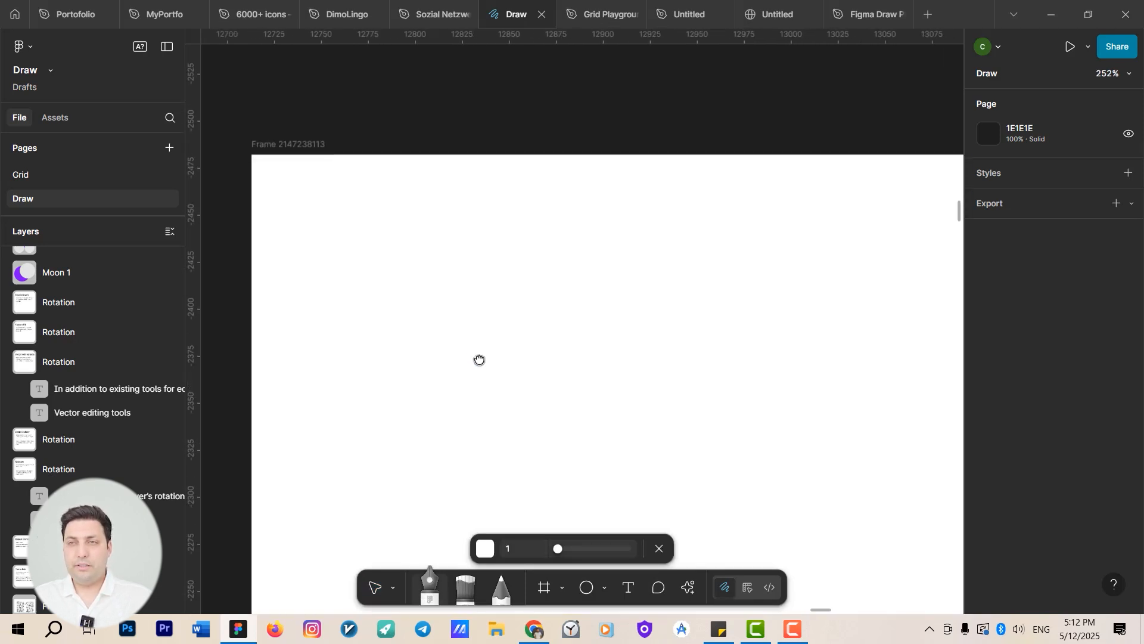
{"action": "left_click", "coordinate": [404, 248]}
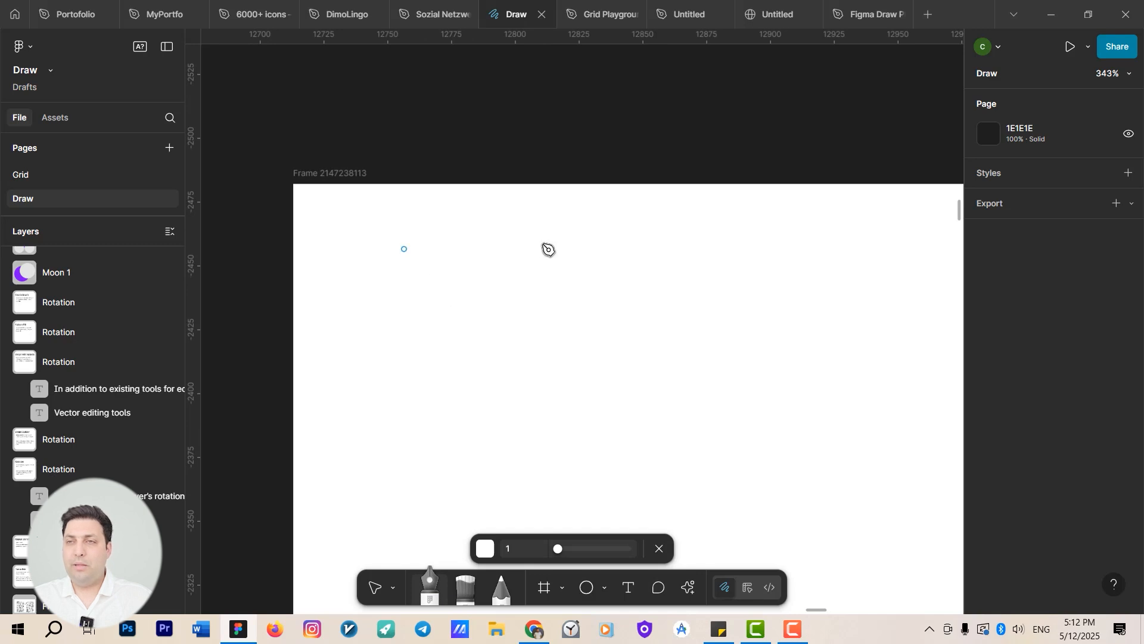
{"action": "left_click", "coordinate": [542, 244]}
{"action": "left_click", "coordinate": [542, 374]}
{"action": "left_click", "coordinate": [432, 374]}
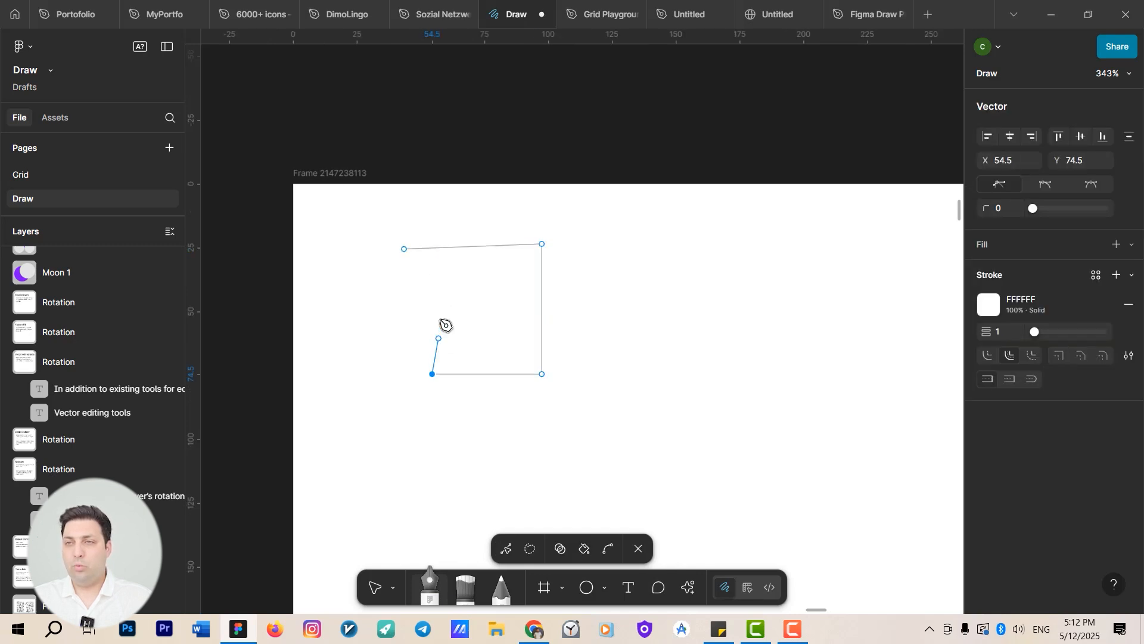
{"action": "left_click", "coordinate": [432, 297]}
{"action": "left_click", "coordinate": [664, 285]}
{"action": "left_click", "coordinate": [686, 413]}
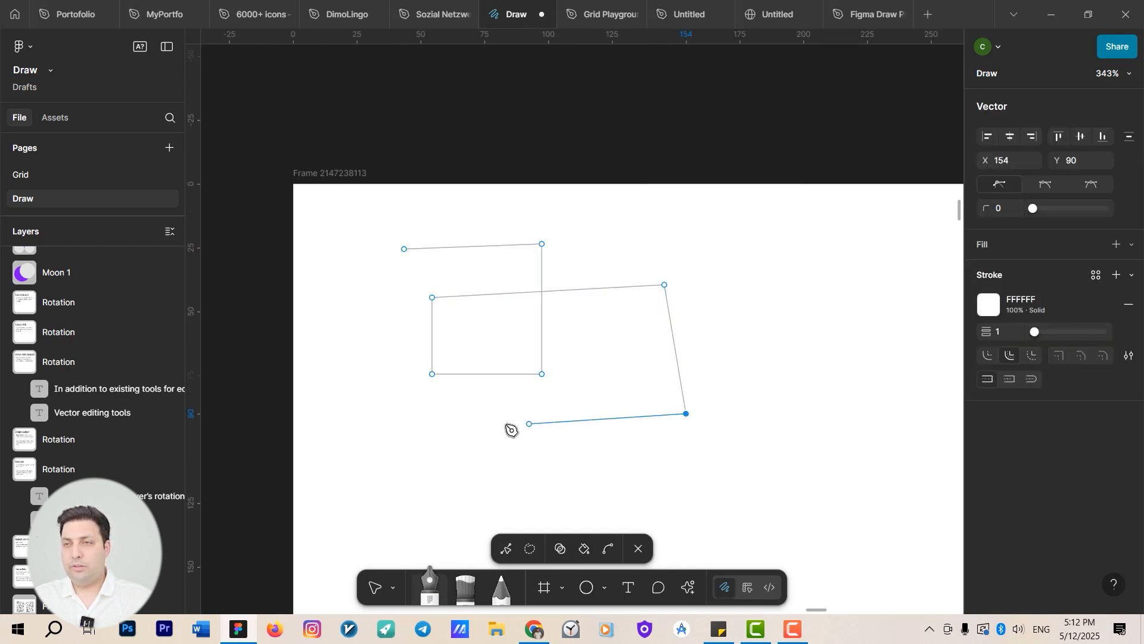
{"action": "left_click", "coordinate": [489, 427]}
{"action": "left_click", "coordinate": [479, 214]}
{"action": "left_click", "coordinate": [710, 208]}
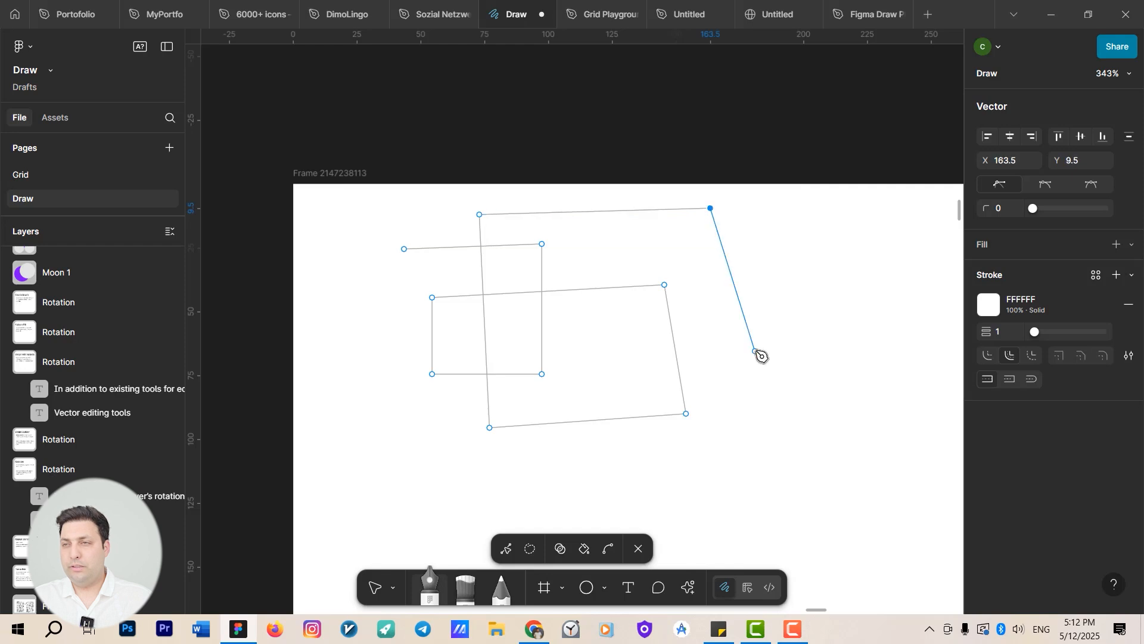
{"action": "left_click", "coordinate": [755, 351]}
{"action": "left_click", "coordinate": [366, 351]}
{"action": "left_click", "coordinate": [360, 249]}
{"action": "left_click", "coordinate": [405, 249]}
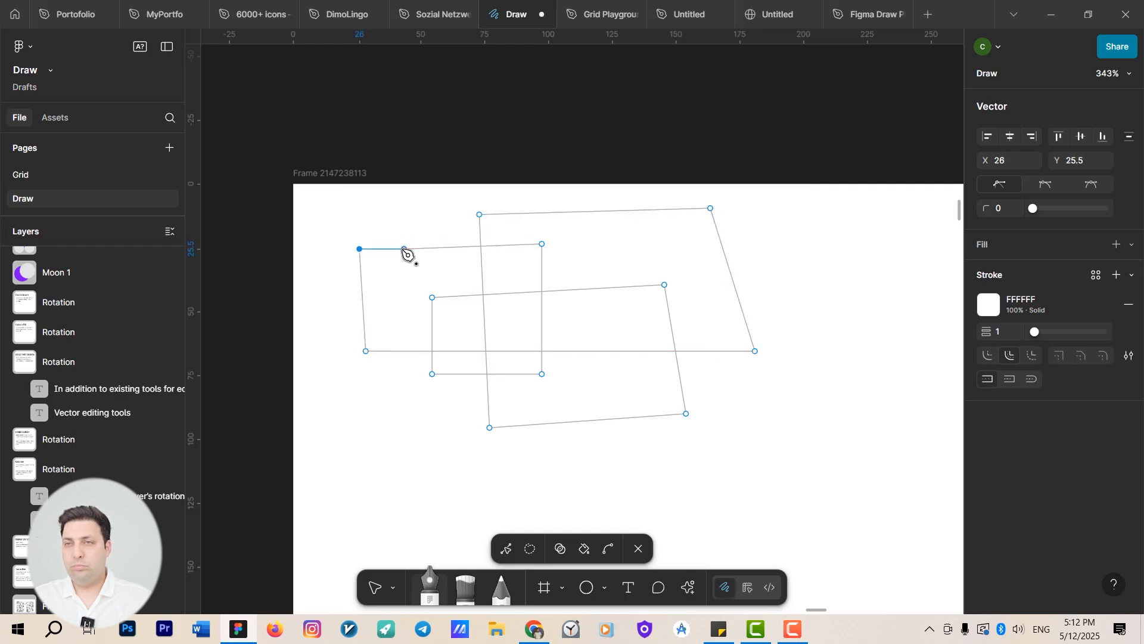
{"action": "key", "text": "Escape"}
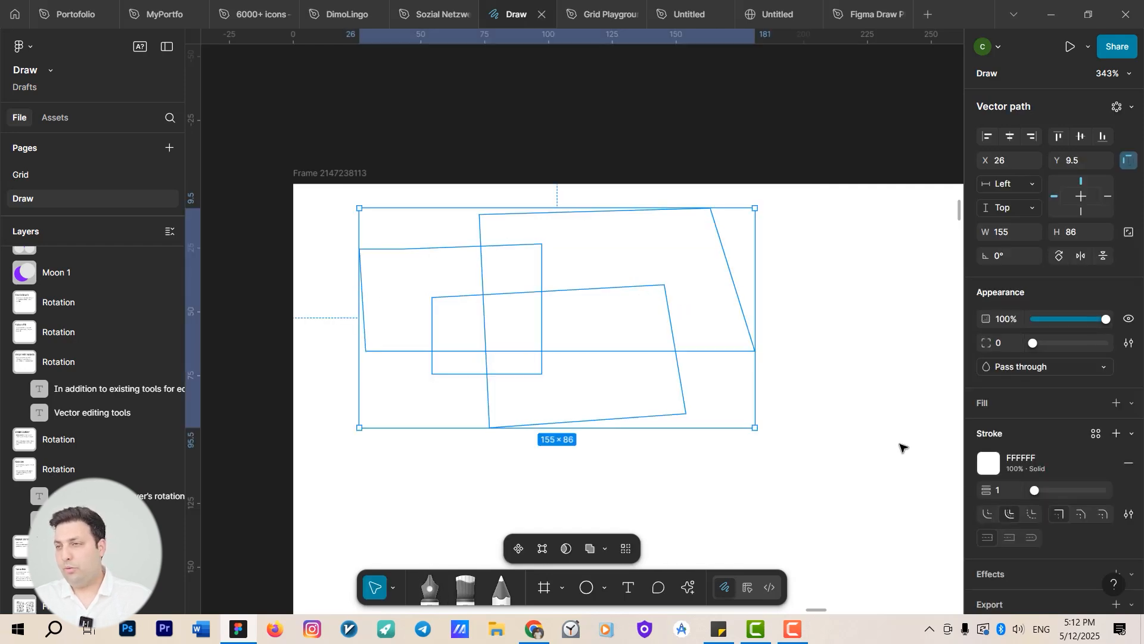
Set the path's stroke colour to red FE1212 and deselect the path
{"action": "left_click", "coordinate": [989, 463]}
{"action": "left_click_drag", "start_coordinate": [929, 294], "coordinate": [942, 269]}
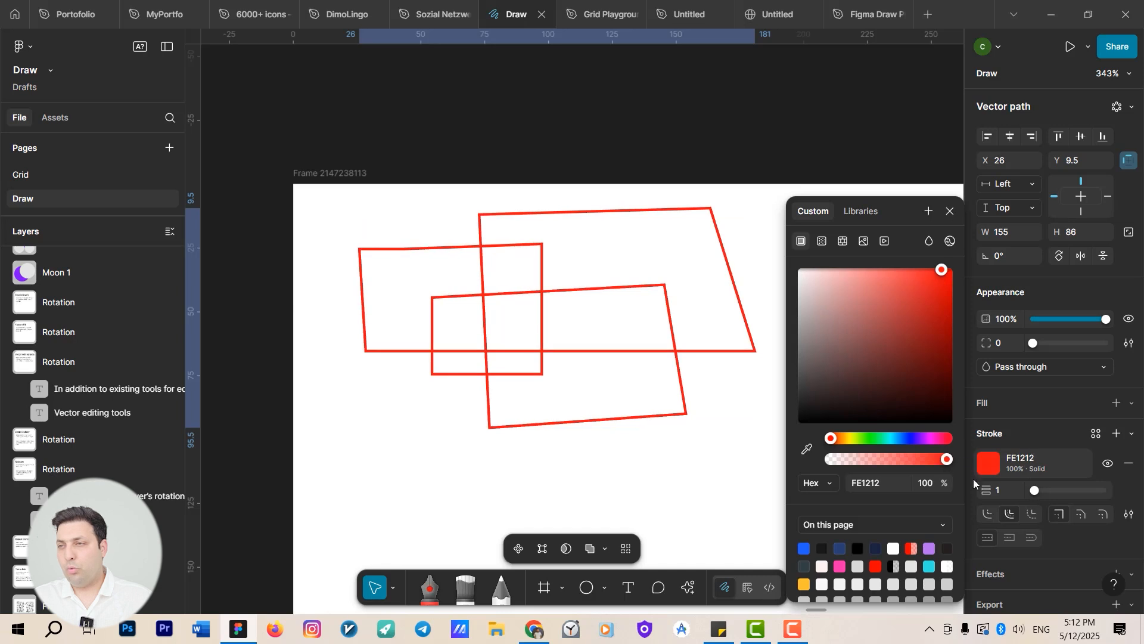
{"action": "scroll", "coordinate": [540, 436], "scroll_direction": "right", "scroll_amount": 2}
{"action": "scroll", "coordinate": [541, 440], "scroll_direction": "down", "scroll_amount": 3}
{"action": "left_click", "coordinate": [546, 426]}
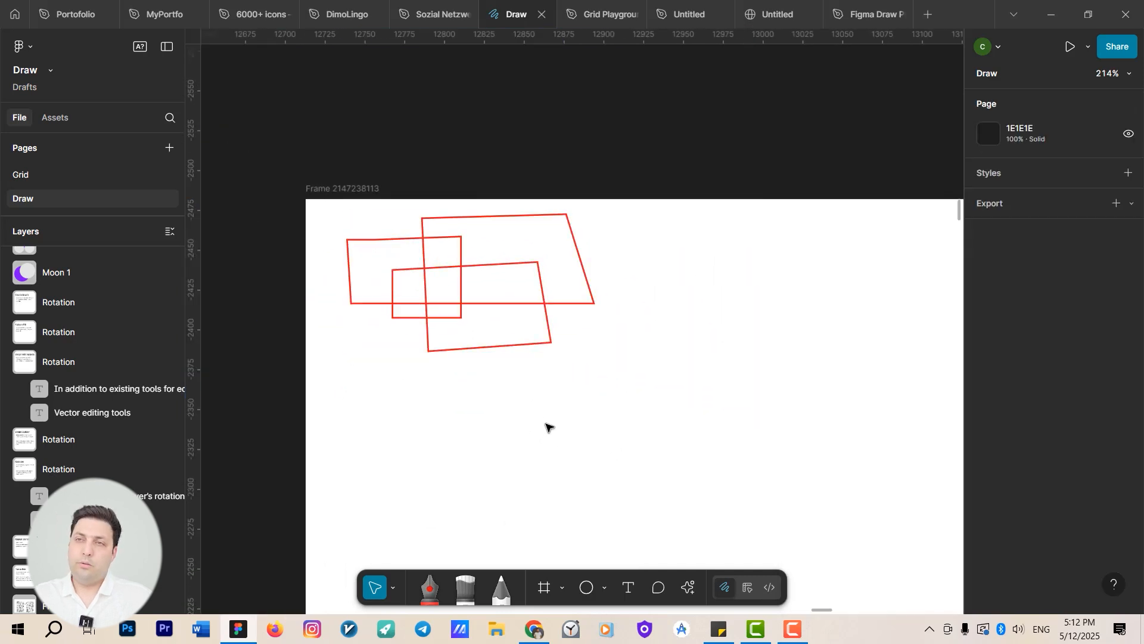
Draw a closed five-pointed star, about 114.5 × 64, with the Pen tool below the quadrilateral path
{"action": "key", "text": "p"}
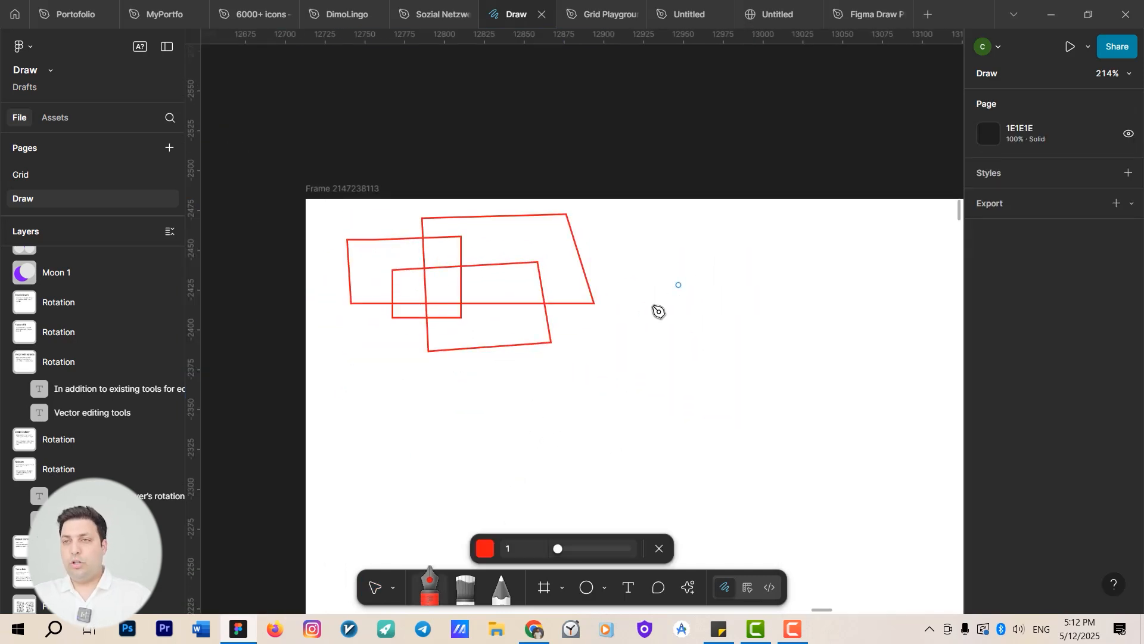
{"action": "scroll", "coordinate": [435, 463], "scroll_direction": "down", "scroll_amount": 3}
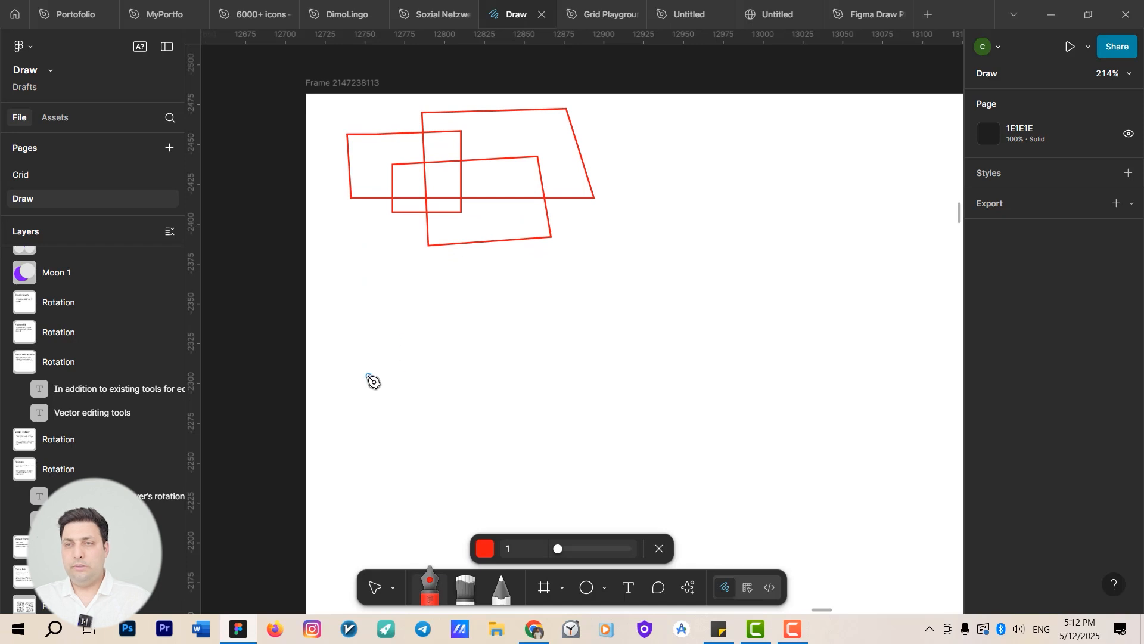
{"action": "left_click", "coordinate": [367, 376]}
{"action": "left_click", "coordinate": [427, 275]}
{"action": "left_click", "coordinate": [477, 361]}
{"action": "left_click", "coordinate": [337, 317]}
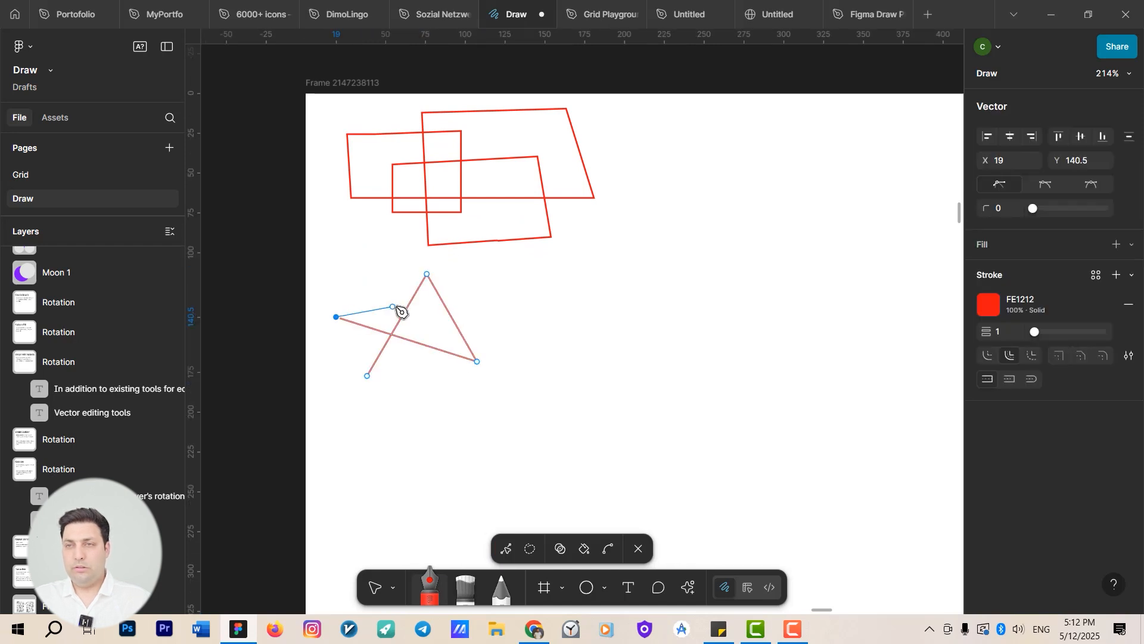
{"action": "left_click", "coordinate": [518, 287]}
{"action": "left_click", "coordinate": [367, 376]}
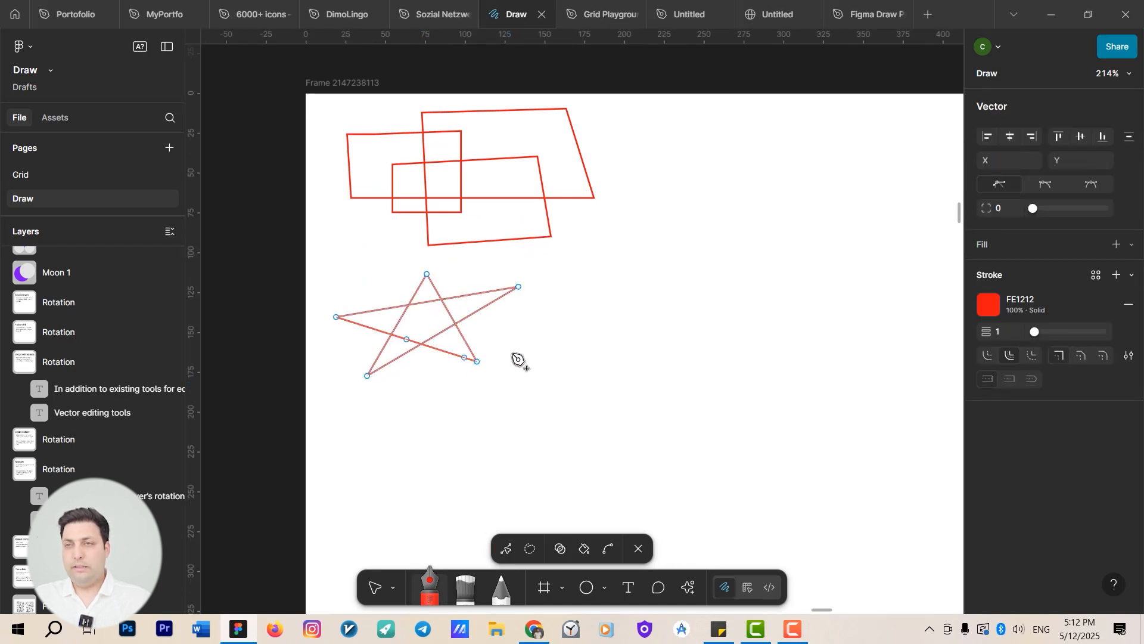
{"action": "key", "text": "Escape"}
Draw a second closed five-pointed star, about 112.5 × 75, with the Pen tool to the right of the first star
{"action": "key", "text": "p"}
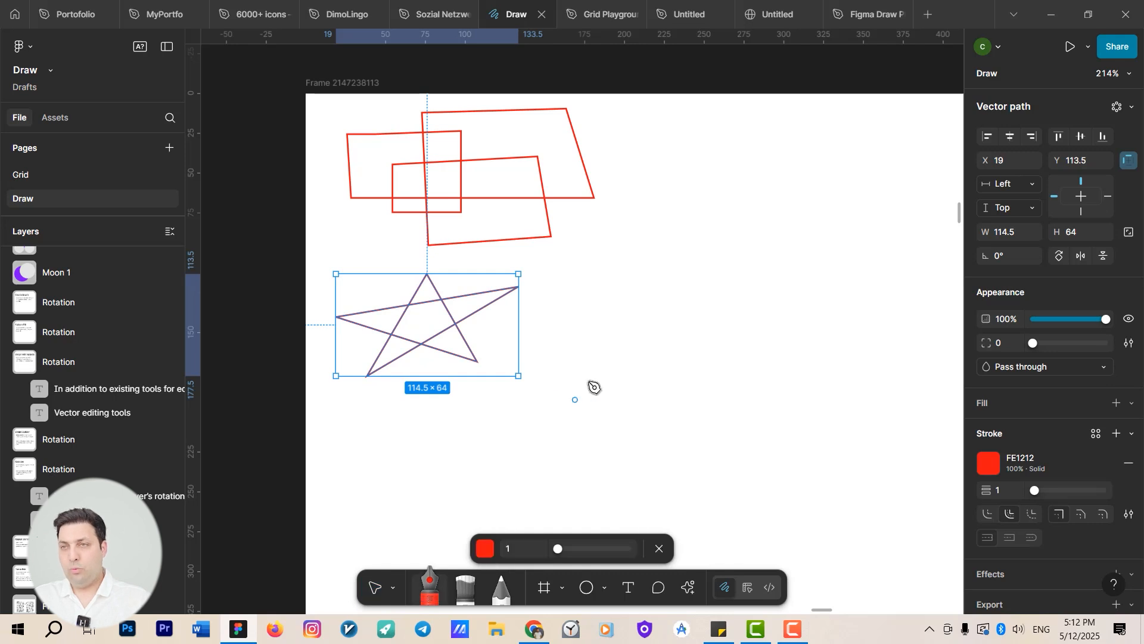
{"action": "left_click", "coordinate": [595, 354]}
{"action": "left_click", "coordinate": [649, 244]}
{"action": "left_click", "coordinate": [697, 363]}
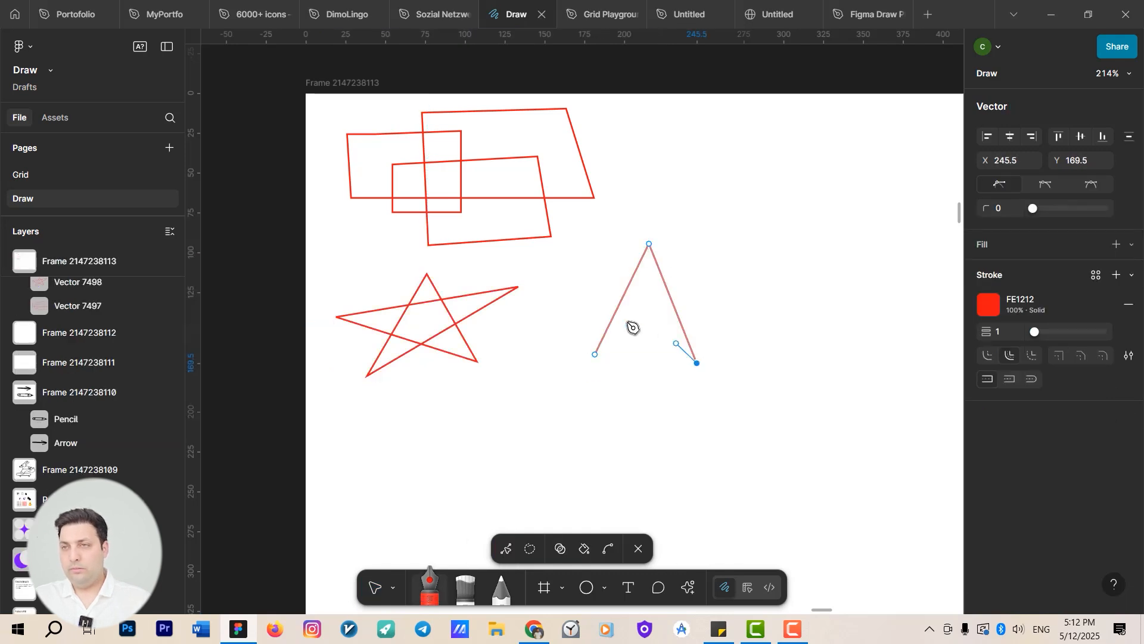
{"action": "left_click", "coordinate": [565, 301]}
{"action": "left_click", "coordinate": [744, 264]}
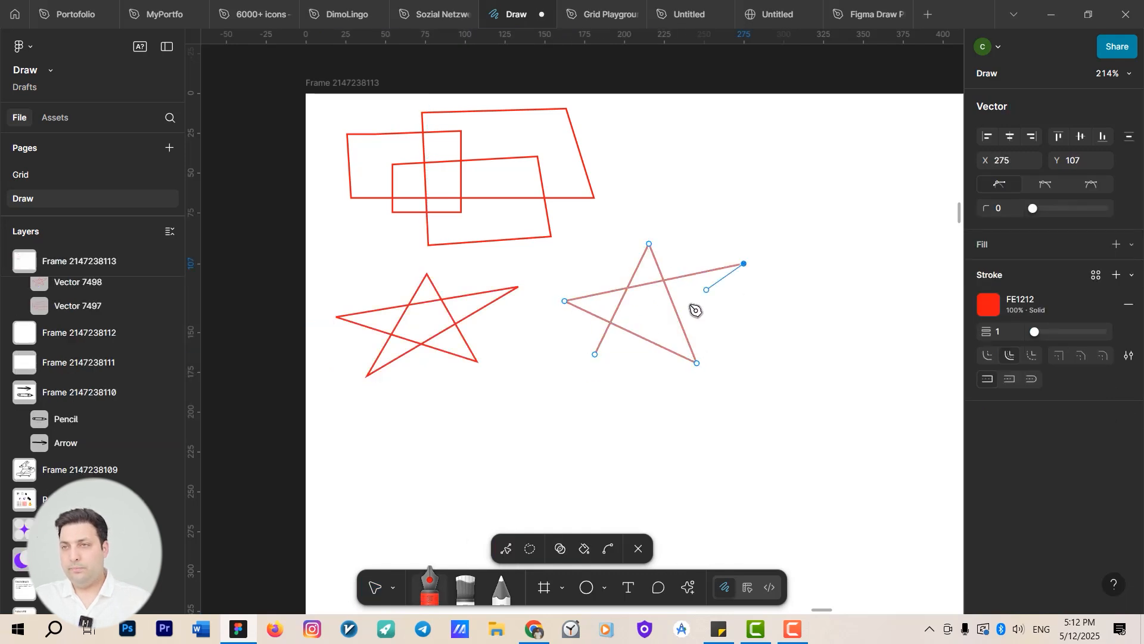
{"action": "left_click", "coordinate": [595, 354]}
{"action": "key", "text": "Escape"}
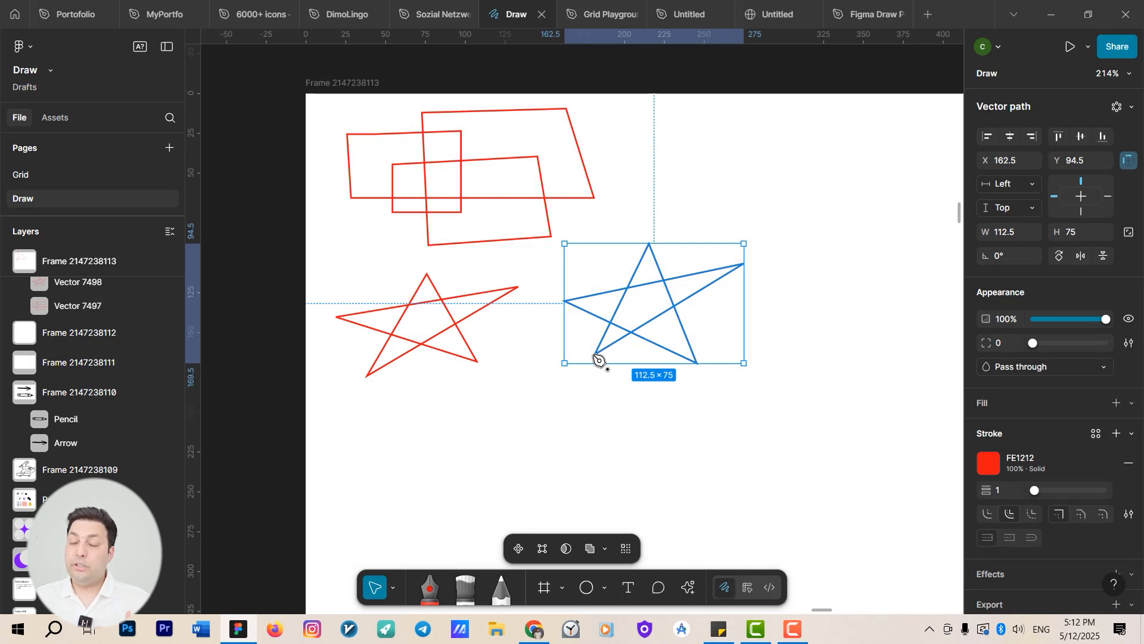
{"action": "left_click", "coordinate": [679, 427]}
Paint a wavy horizontal stroke below the stars with the Heist brush at size 16, coloured blue 003CFF
{"action": "scroll", "coordinate": [663, 423], "scroll_direction": "right", "scroll_amount": 2}
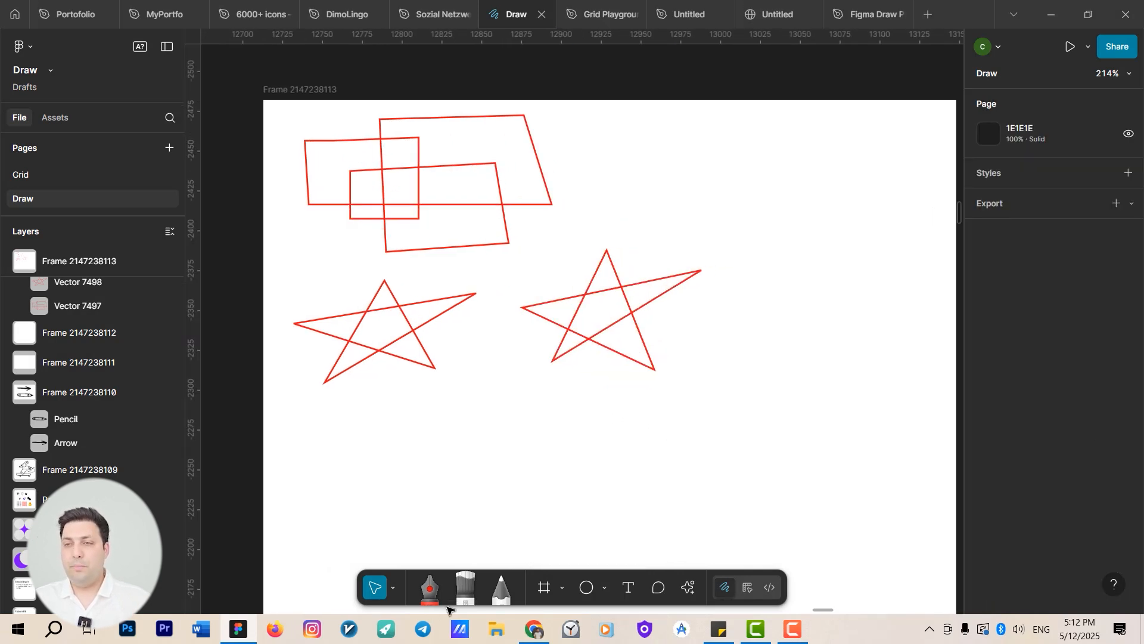
{"action": "scroll", "coordinate": [531, 534], "scroll_direction": "down", "scroll_amount": 3}
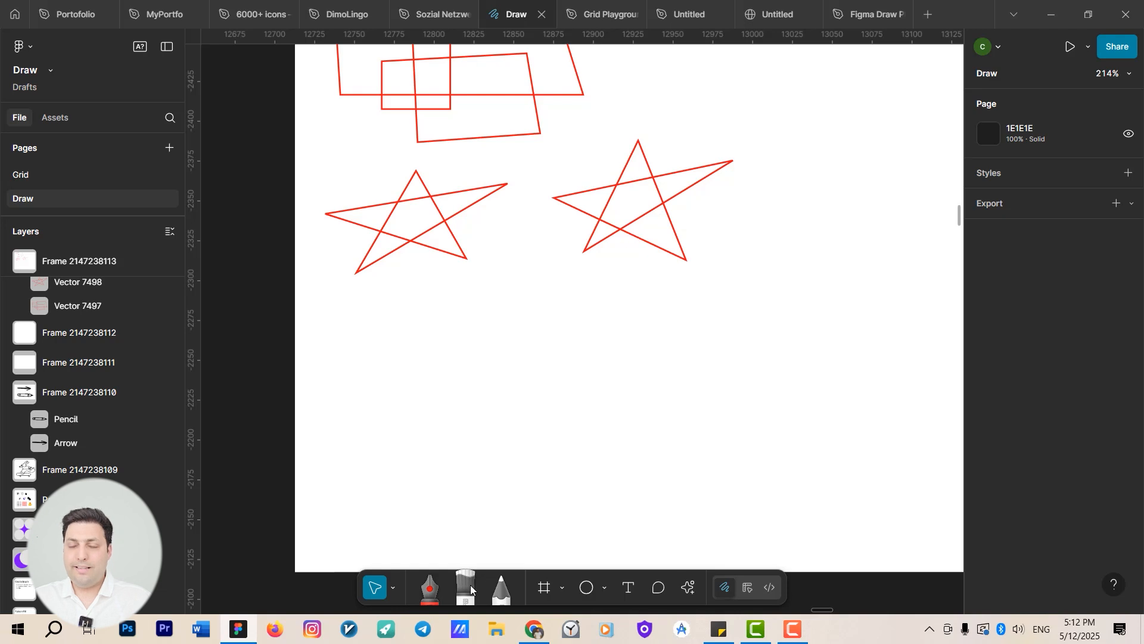
{"action": "scroll", "coordinate": [536, 510], "scroll_direction": "up", "scroll_amount": 2}
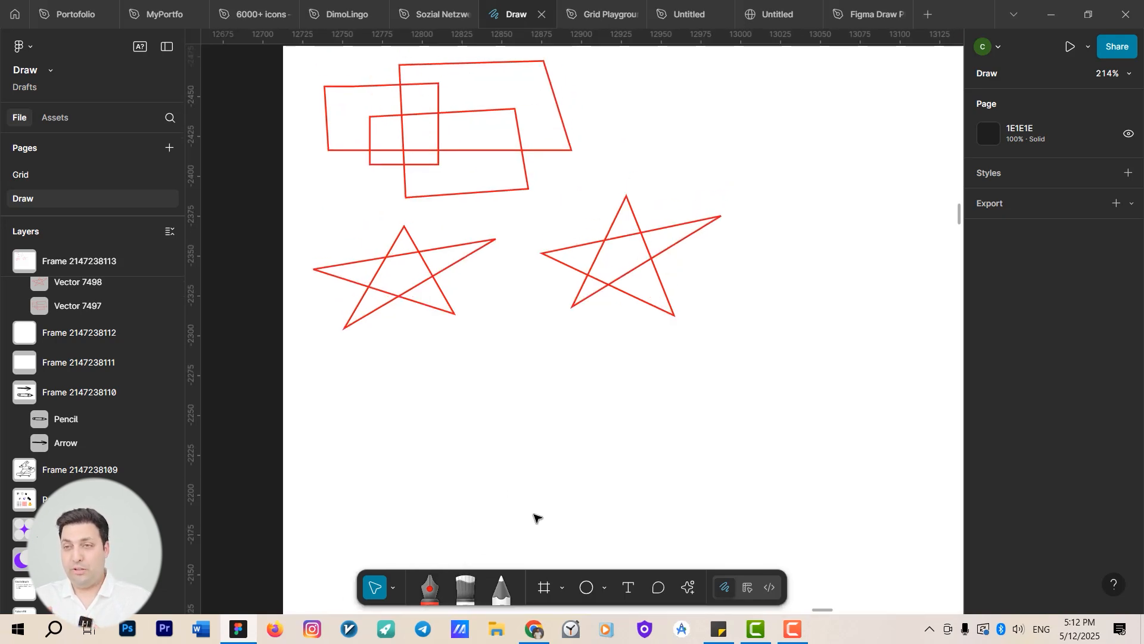
{"action": "left_click", "coordinate": [465, 587]}
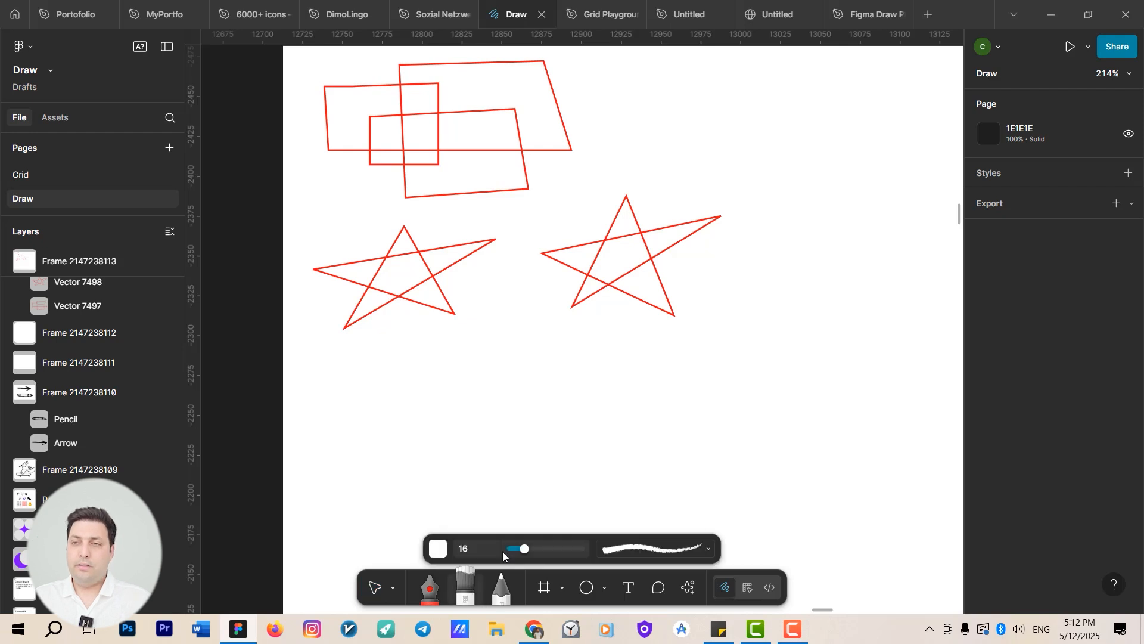
{"action": "left_click", "coordinate": [441, 548]}
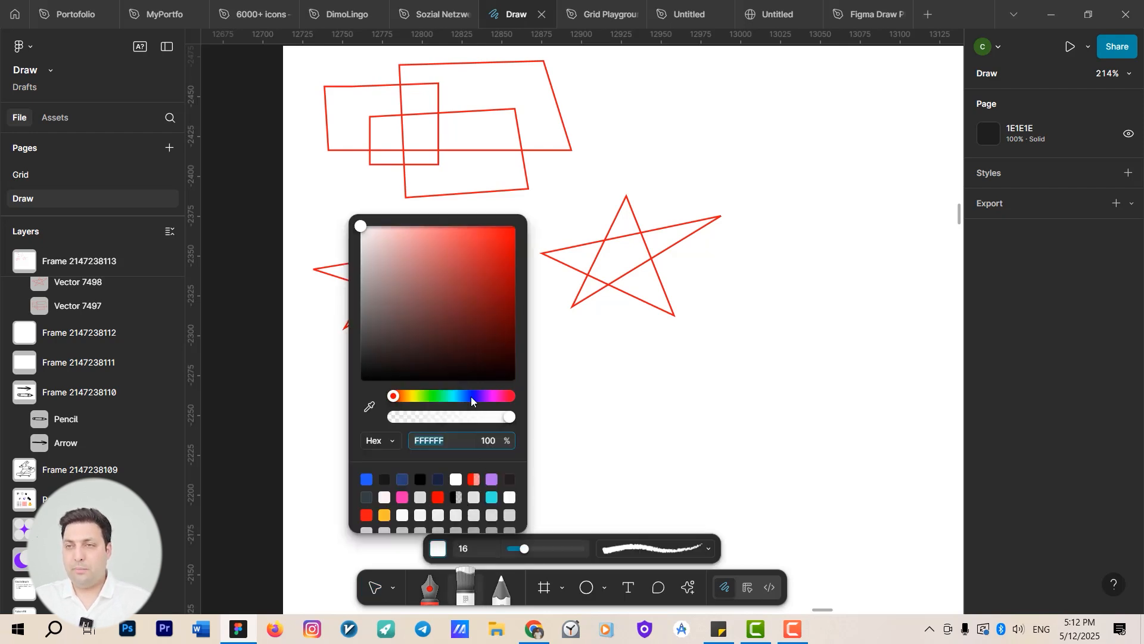
{"action": "left_click", "coordinate": [467, 397]}
{"action": "mouse_move", "coordinate": [470, 331]}
{"action": "left_mouse_down"}
{"action": "mouse_move", "coordinate": [475, 292]}
{"action": "mouse_move", "coordinate": [516, 228]}
{"action": "left_mouse_up"}
{"action": "left_click_drag", "start_coordinate": [609, 447], "coordinate": [660, 433]}
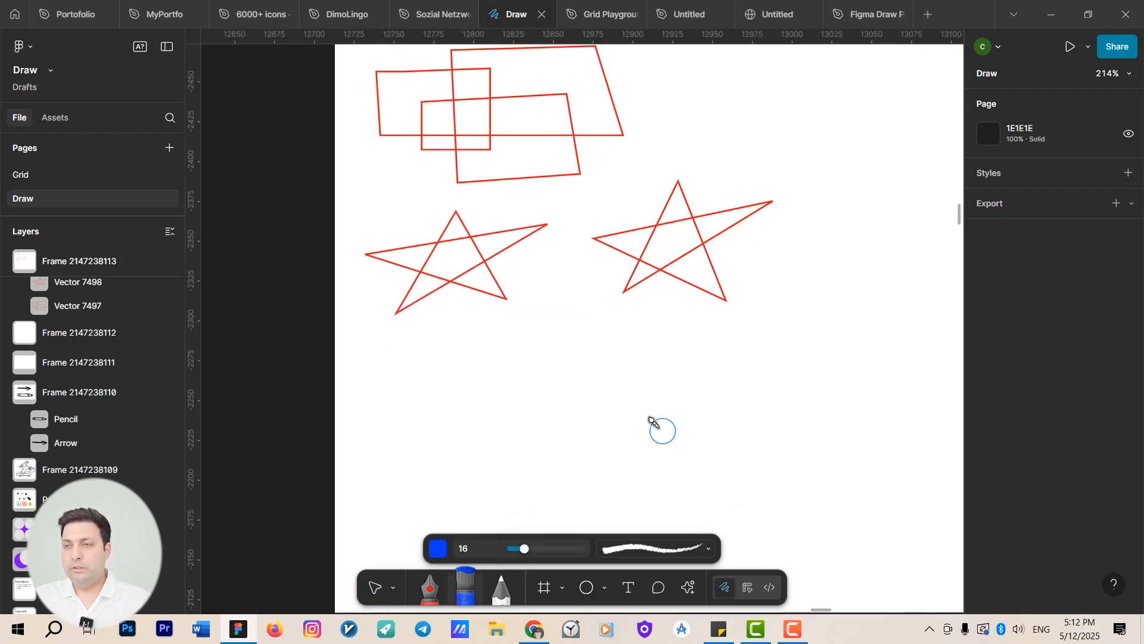
{"action": "mouse_move", "coordinate": [396, 414]}
{"action": "left_mouse_down"}
{"action": "mouse_move", "coordinate": [486, 398]}
{"action": "mouse_move", "coordinate": [549, 408]}
{"action": "mouse_move", "coordinate": [731, 395]}
{"action": "left_mouse_up"}
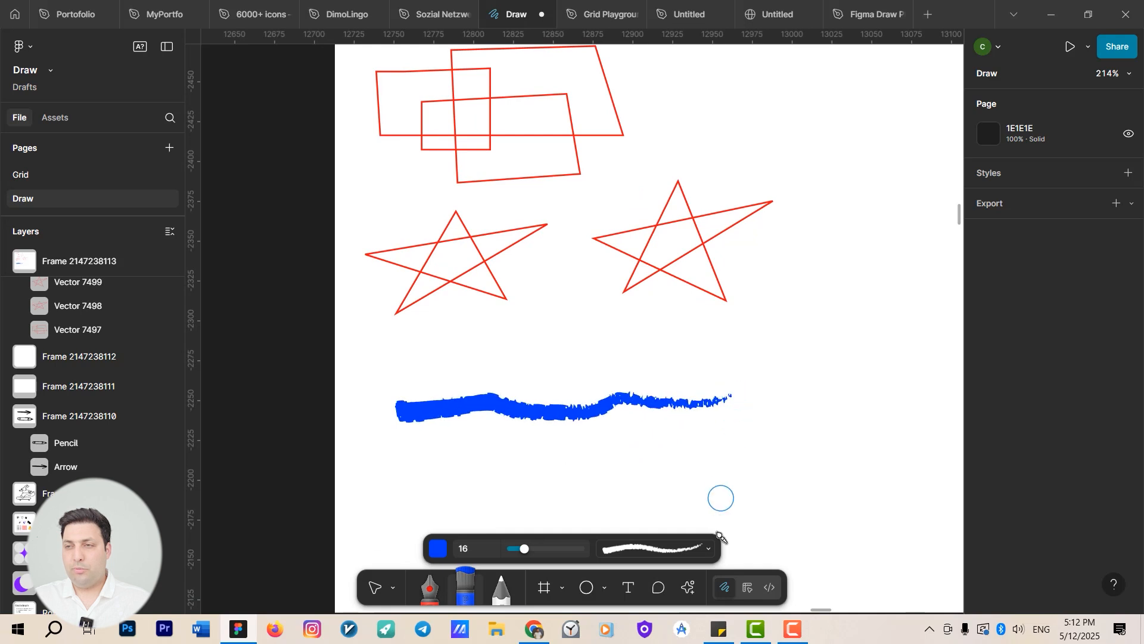
Choose the Grindhouse brush and paint a second wavy horizontal stroke below the first blue one
{"action": "left_click", "coordinate": [710, 551]}
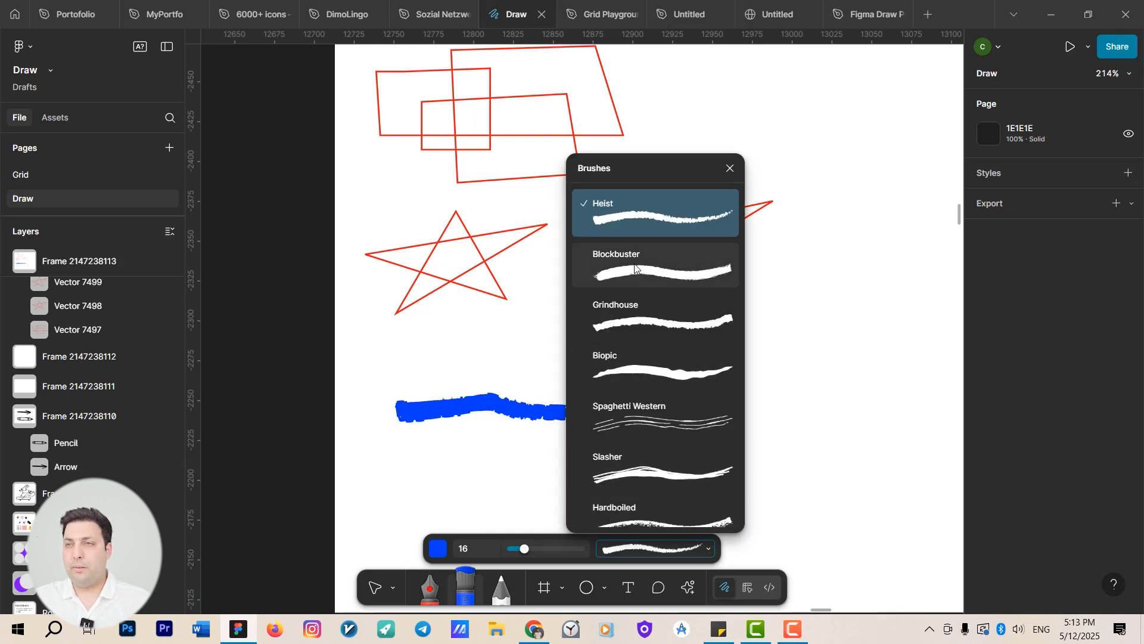
{"action": "left_click", "coordinate": [641, 321]}
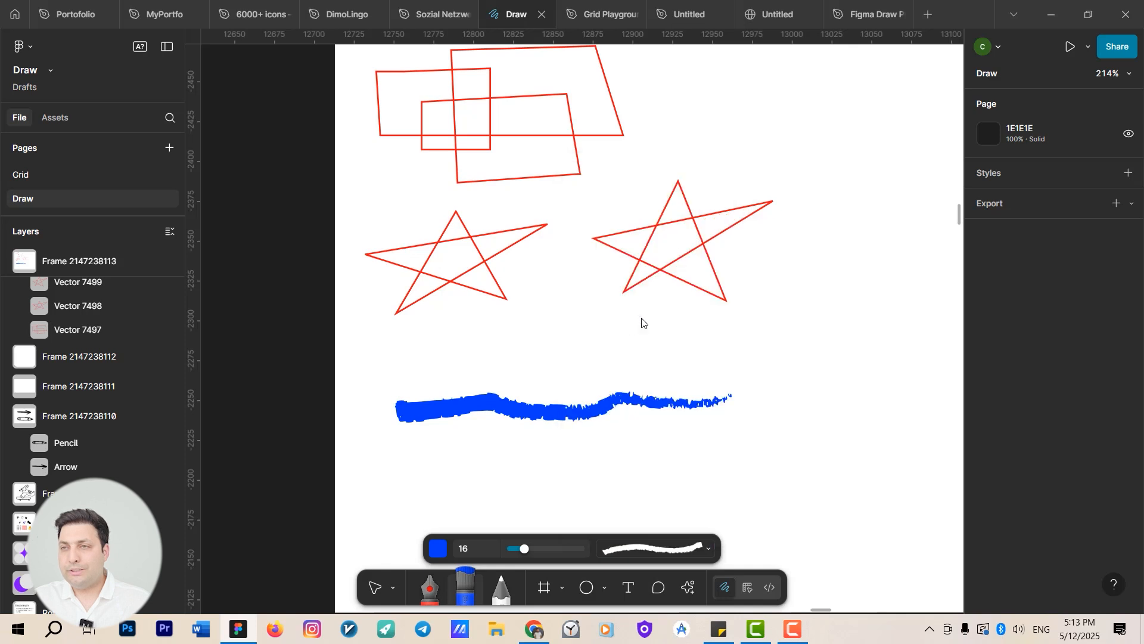
{"action": "left_click_drag", "start_coordinate": [407, 471], "coordinate": [698, 457]}
Choose a streaky dry-bristle brush and paint a third wavy stroke, about 187 wide, below the other two
{"action": "left_click", "coordinate": [690, 547]}
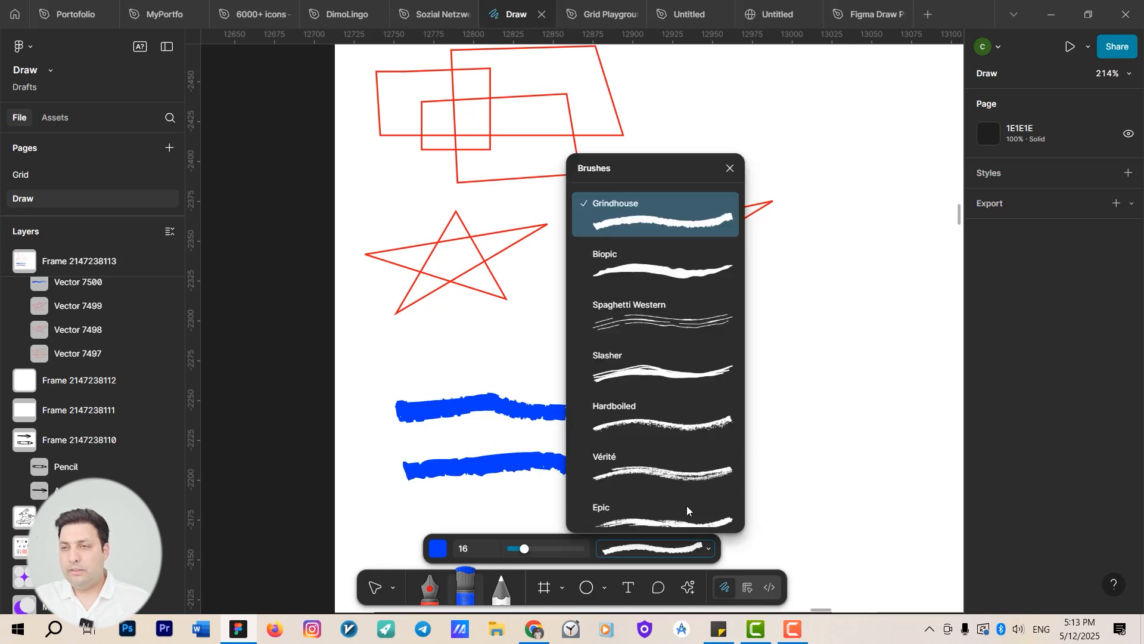
{"action": "scroll", "coordinate": [668, 442], "scroll_direction": "down", "scroll_amount": 3}
{"action": "scroll", "coordinate": [539, 457], "scroll_direction": "down", "scroll_amount": 1}
{"action": "scroll", "coordinate": [539, 457], "scroll_direction": "down", "scroll_amount": 2}
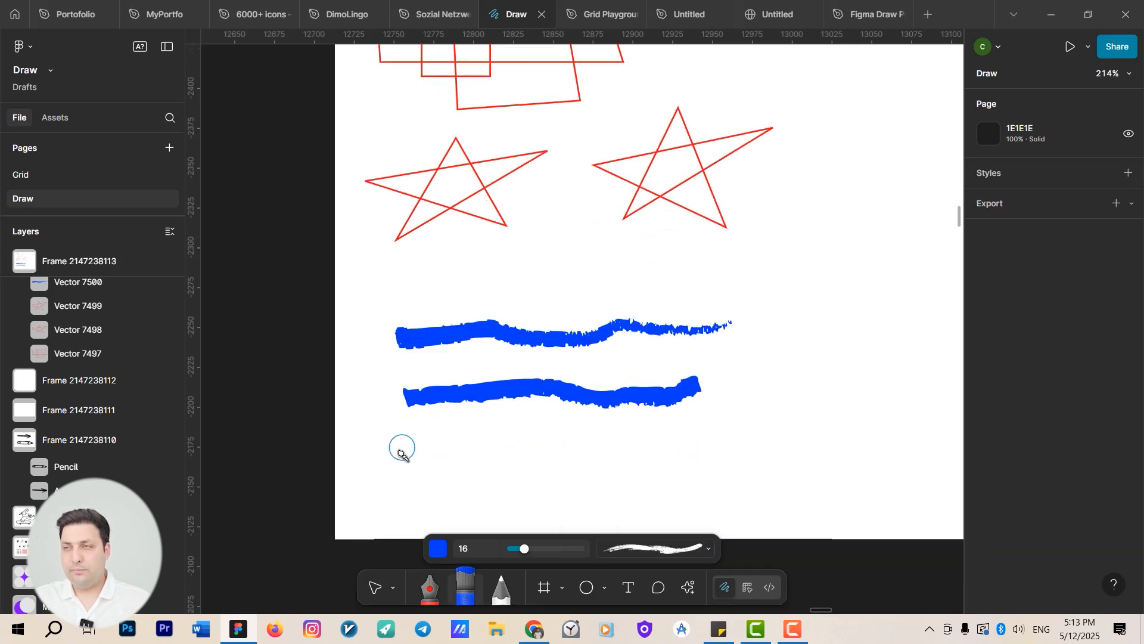
{"action": "mouse_move", "coordinate": [400, 452]}
{"action": "left_mouse_down"}
{"action": "mouse_move", "coordinate": [640, 452]}
{"action": "mouse_move", "coordinate": [699, 453]}
{"action": "left_mouse_up"}
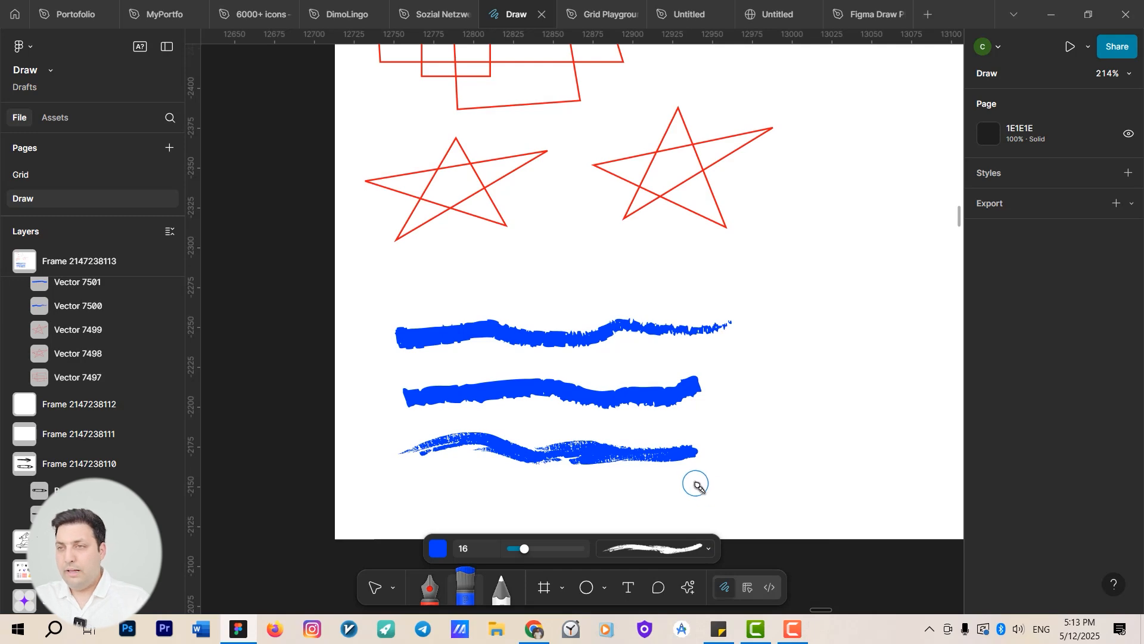
Select the lowest blue brush stroke and reduce its stroke weight to 13
{"action": "key", "text": "v"}
{"action": "left_click", "coordinate": [635, 459]}
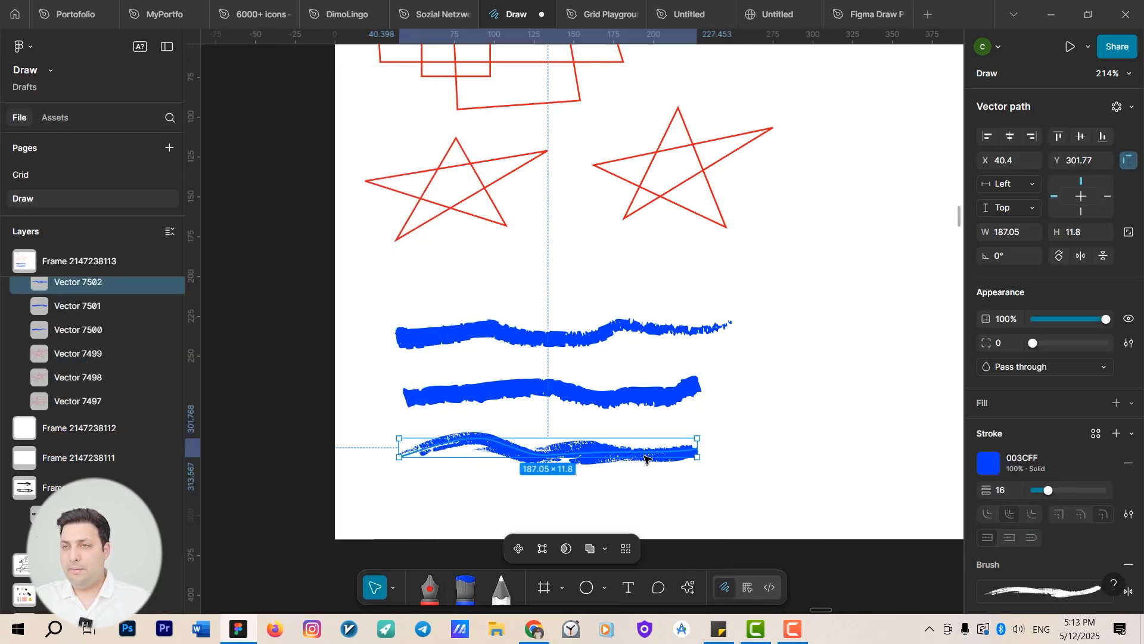
{"action": "scroll", "coordinate": [1055, 464], "scroll_direction": "down", "scroll_amount": 2}
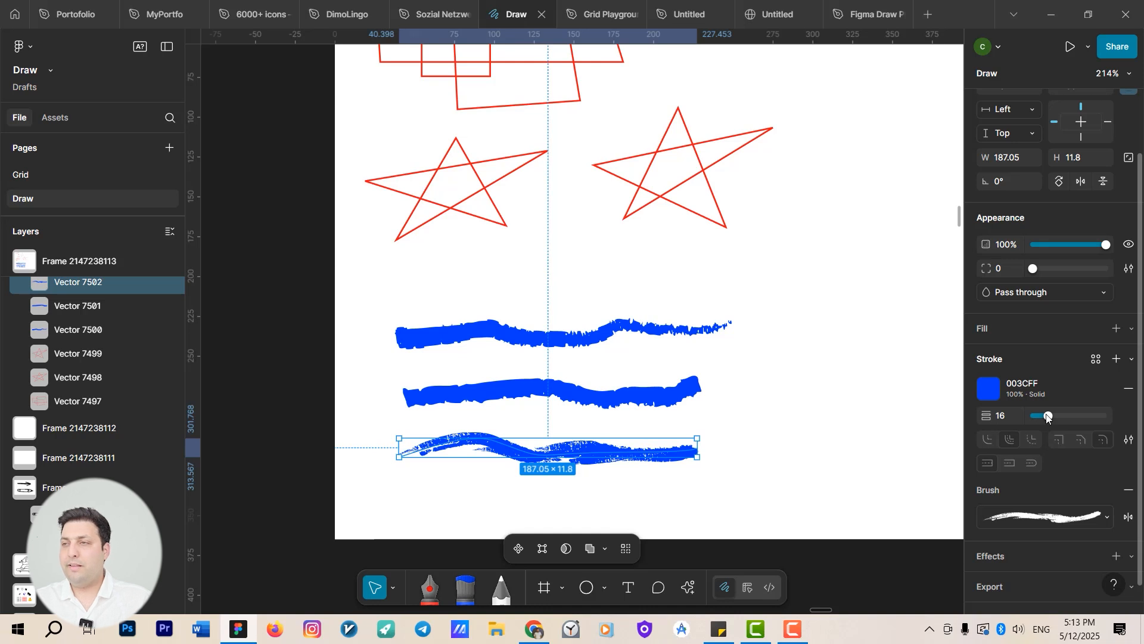
{"action": "mouse_move", "coordinate": [1049, 419]}
{"action": "left_mouse_down"}
{"action": "mouse_move", "coordinate": [1060, 419]}
{"action": "mouse_move", "coordinate": [1039, 419]}
{"action": "mouse_move", "coordinate": [1049, 421]}
{"action": "left_mouse_up"}
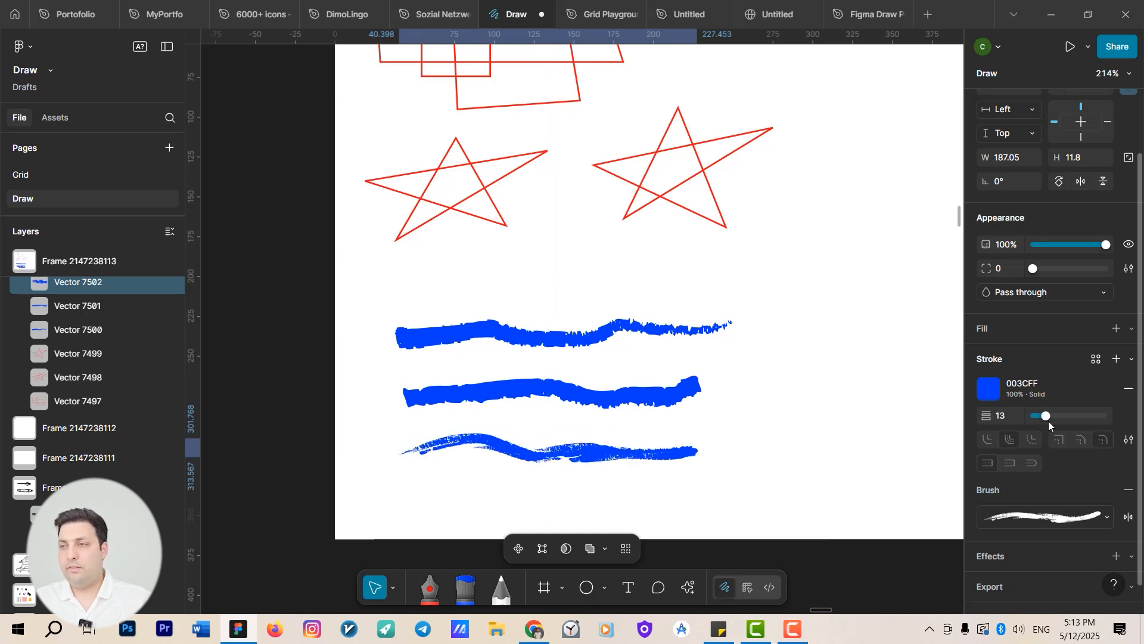
Choose the Pencil tool at size 2 and set its stroke colour to a dark teal
{"action": "left_click", "coordinate": [501, 591]}
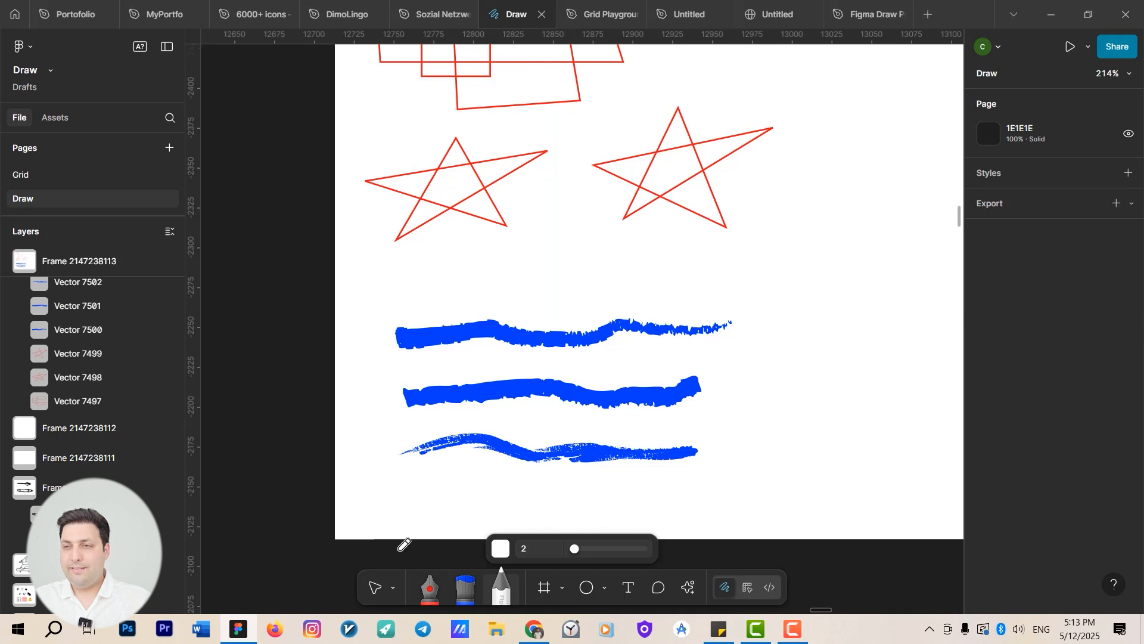
{"action": "left_click", "coordinate": [501, 548]}
{"action": "left_click_drag", "start_coordinate": [509, 398], "coordinate": [519, 396]}
{"action": "left_click_drag", "start_coordinate": [544, 276], "coordinate": [585, 250]}
{"action": "left_click_drag", "start_coordinate": [520, 396], "coordinate": [512, 395]}
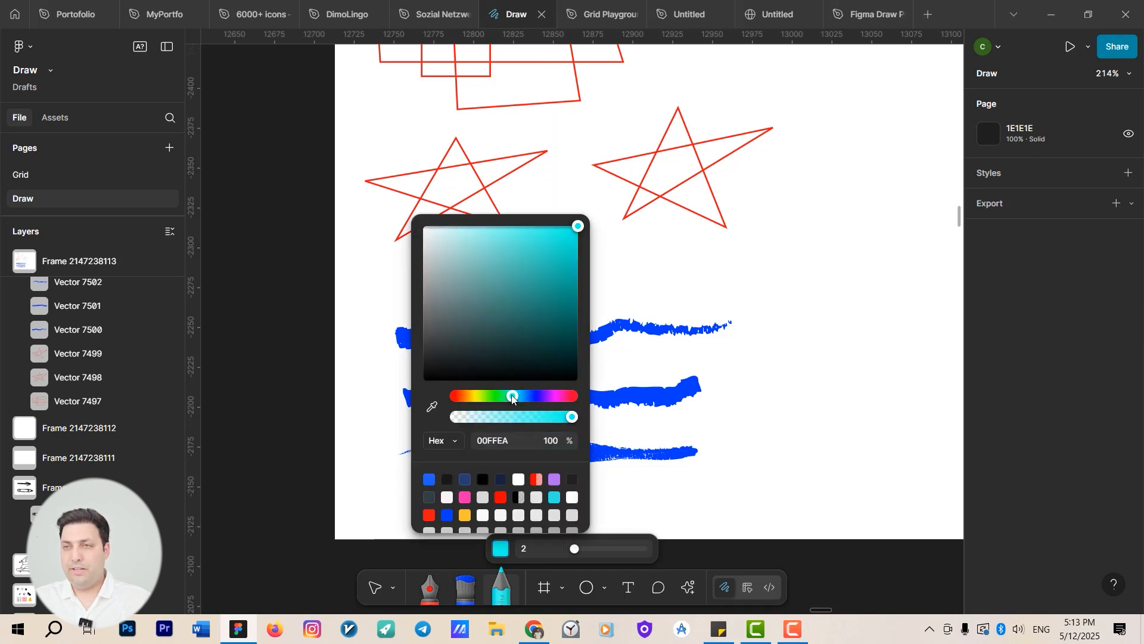
{"action": "left_click_drag", "start_coordinate": [564, 305], "coordinate": [581, 273]}
Draw a freehand looping teal squiggle beside the three blue brush strokes
{"action": "mouse_move", "coordinate": [791, 310]}
{"action": "left_mouse_down"}
{"action": "mouse_move", "coordinate": [870, 349]}
{"action": "mouse_move", "coordinate": [882, 417]}
{"action": "mouse_move", "coordinate": [787, 391]}
{"action": "mouse_move", "coordinate": [813, 248]}
{"action": "mouse_move", "coordinate": [892, 387]}
{"action": "left_mouse_up"}
{"action": "scroll", "coordinate": [775, 504], "scroll_direction": "down", "scroll_amount": 3}
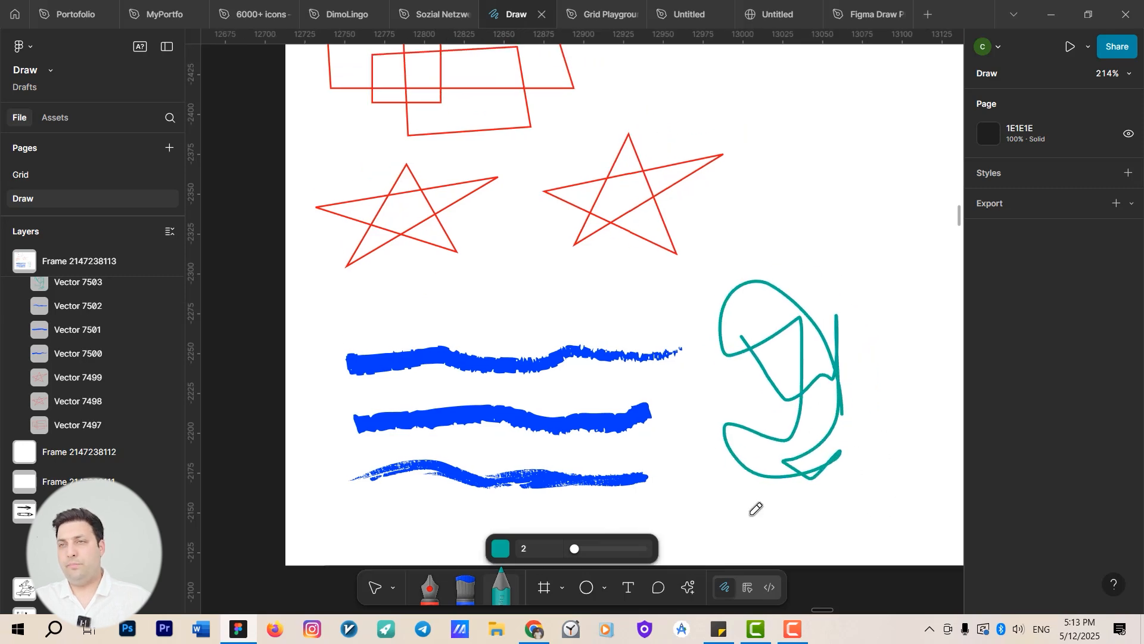
{"action": "key", "text": "Escape"}
Select the overlapping red rectangles vector in the frame's upper corner and open it for vector editing
{"action": "scroll", "coordinate": [703, 370], "scroll_direction": "down", "scroll_amount": 5}
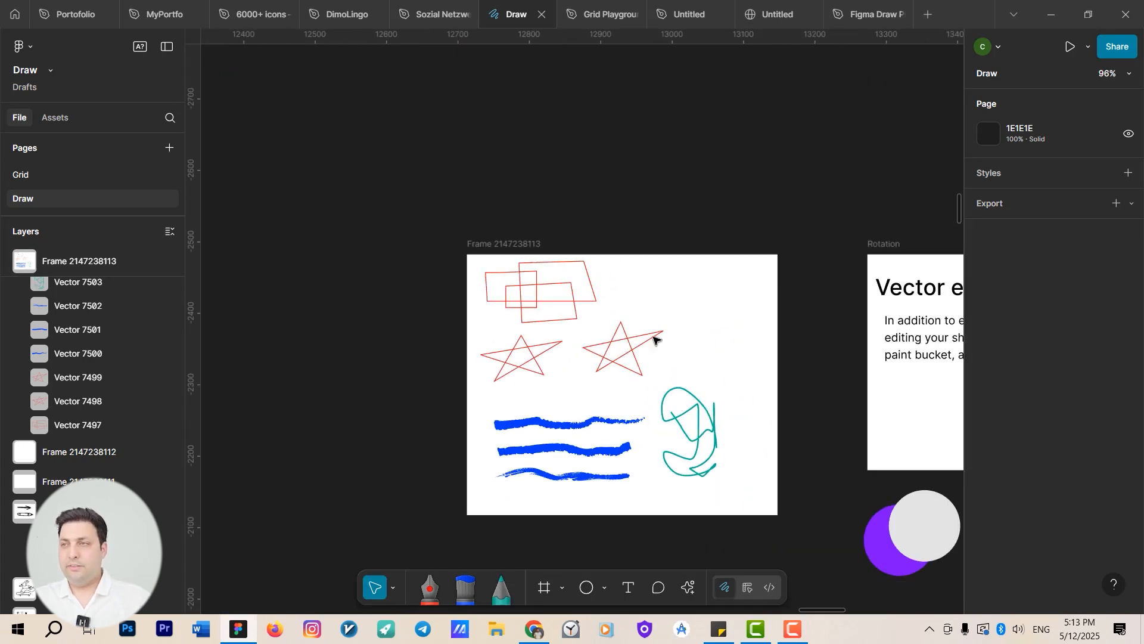
{"action": "left_click_drag", "start_coordinate": [656, 339], "coordinate": [435, 340]}
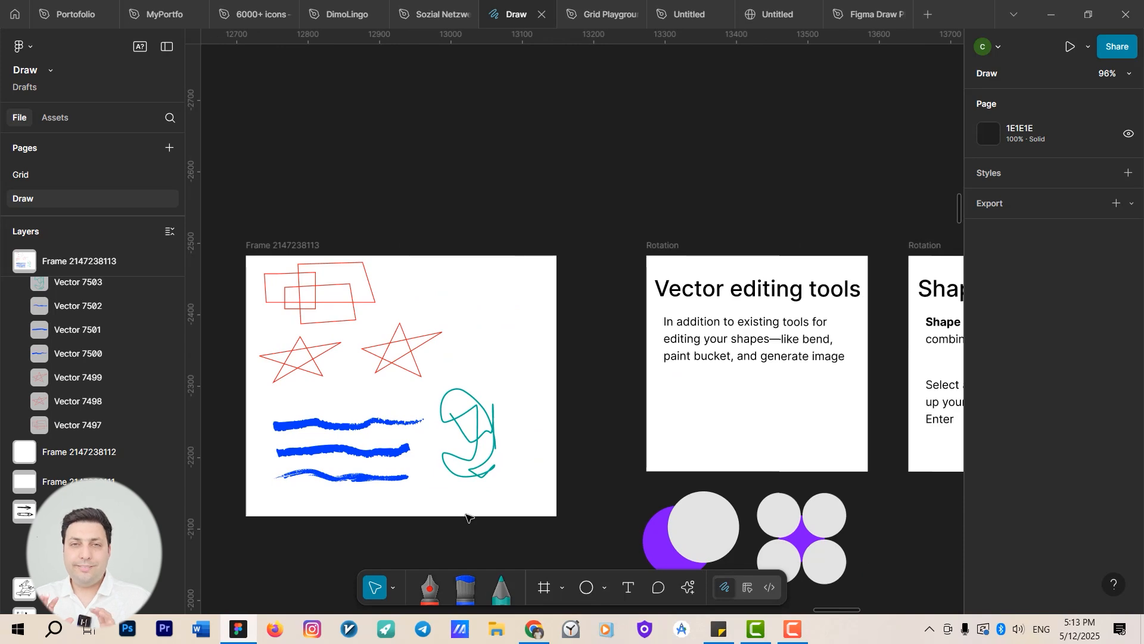
{"action": "left_click", "coordinate": [311, 320]}
{"action": "scroll", "coordinate": [313, 325], "scroll_direction": "up", "scroll_amount": 5}
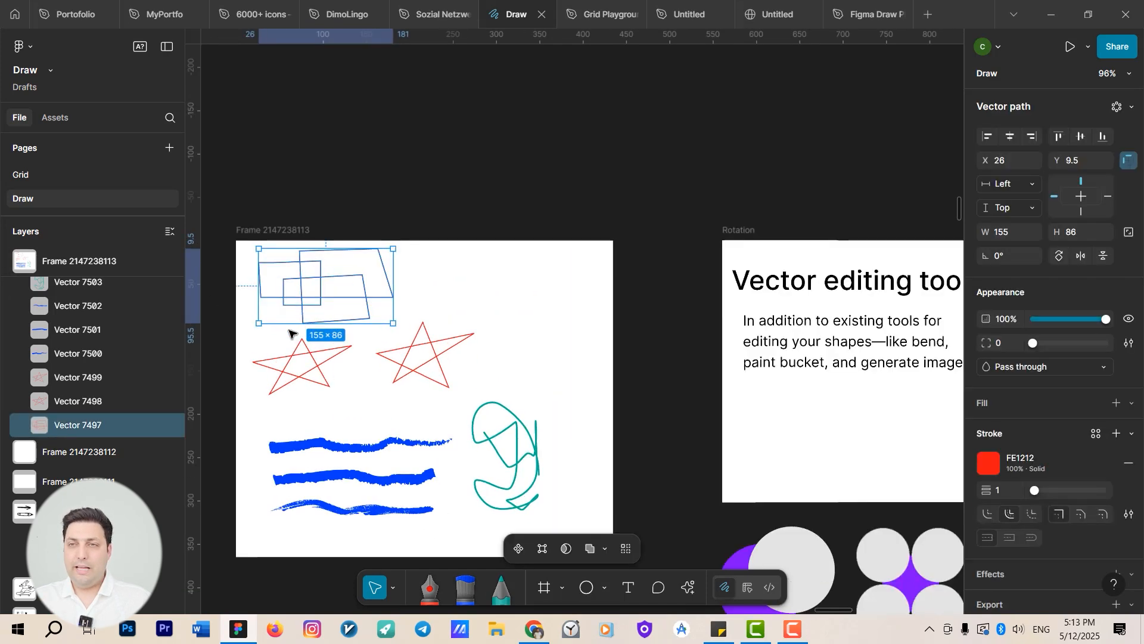
{"action": "key", "text": "Return"}
{"action": "scroll", "coordinate": [541, 464], "scroll_direction": "up", "scroll_amount": 5}
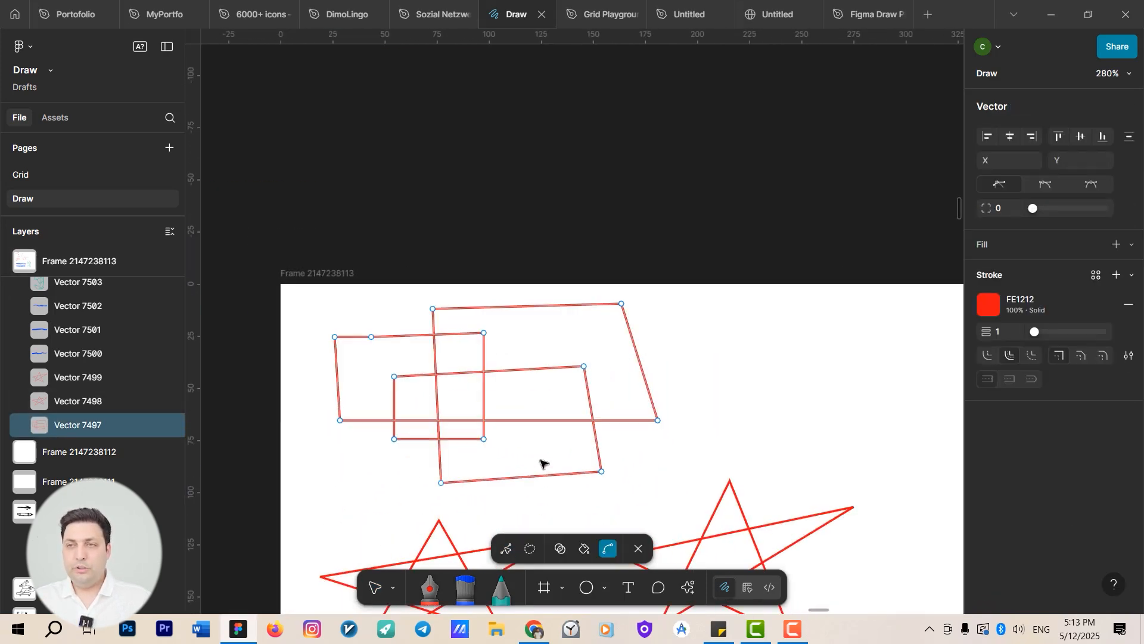
Examine the Vector editing tools and Shape Builder description frames, the sample circles below them, and the drawing frame
{"action": "scroll", "coordinate": [541, 464], "scroll_direction": "down", "scroll_amount": 7}
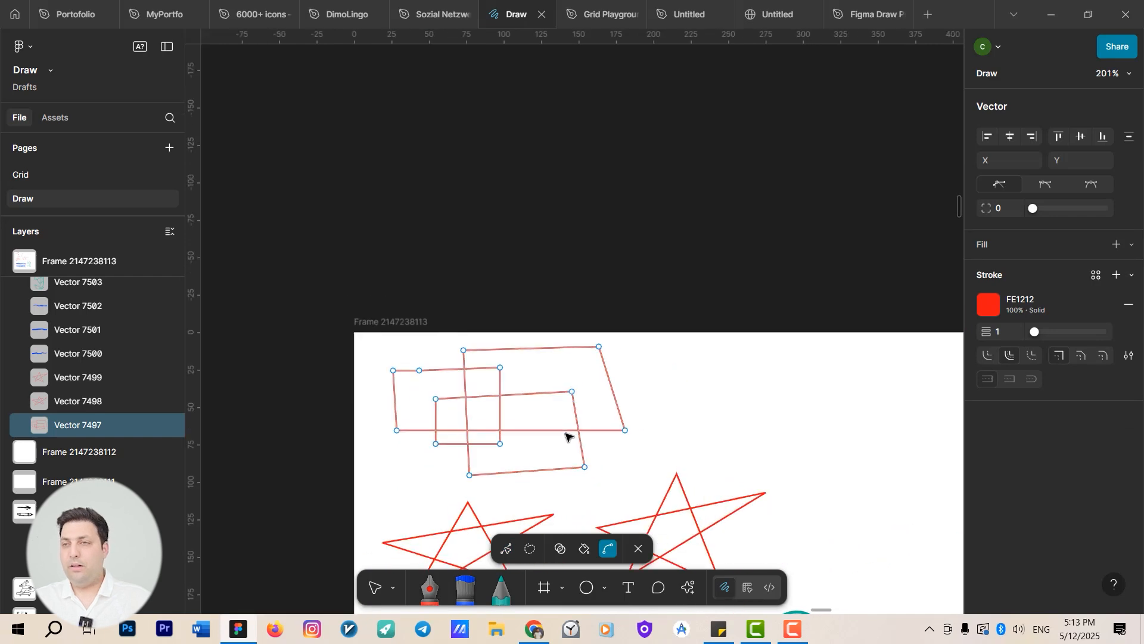
{"action": "scroll", "coordinate": [561, 453], "scroll_direction": "right", "scroll_amount": 10}
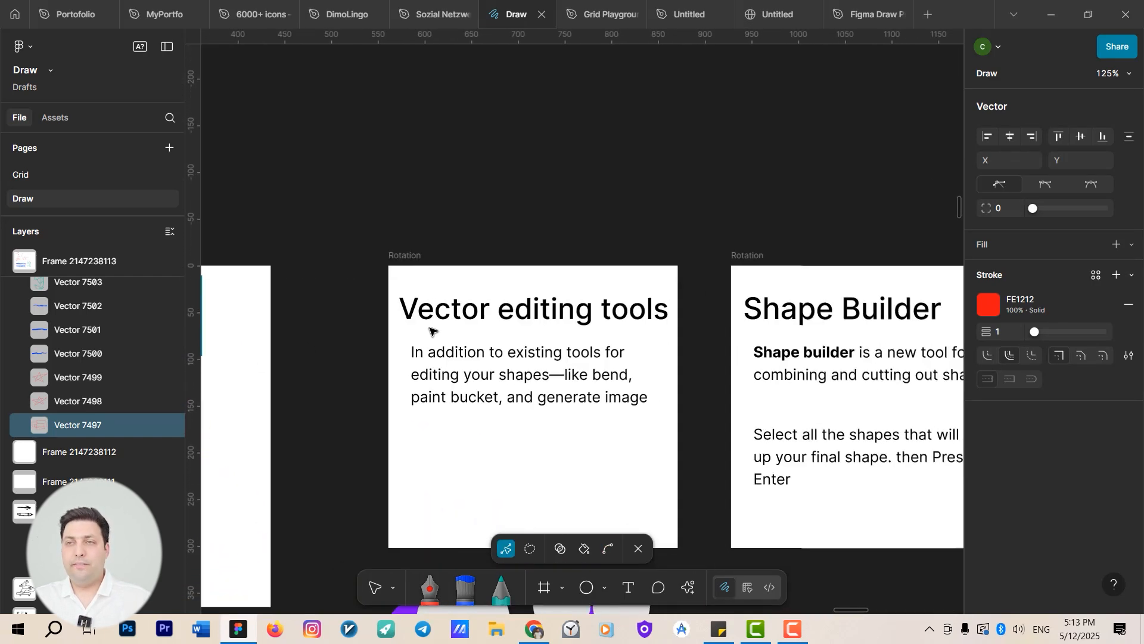
{"action": "scroll", "coordinate": [540, 345], "scroll_direction": "down", "scroll_amount": 3}
{"action": "scroll", "coordinate": [540, 344], "scroll_direction": "left", "scroll_amount": 3}
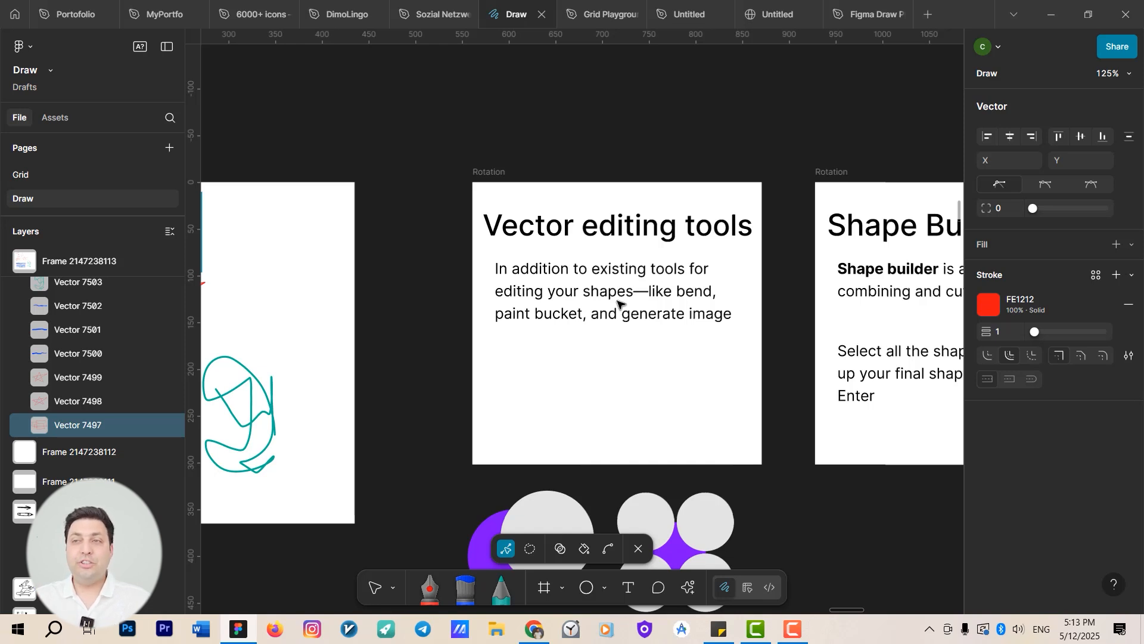
{"action": "left_click_drag", "start_coordinate": [554, 378], "coordinate": [603, 315]}
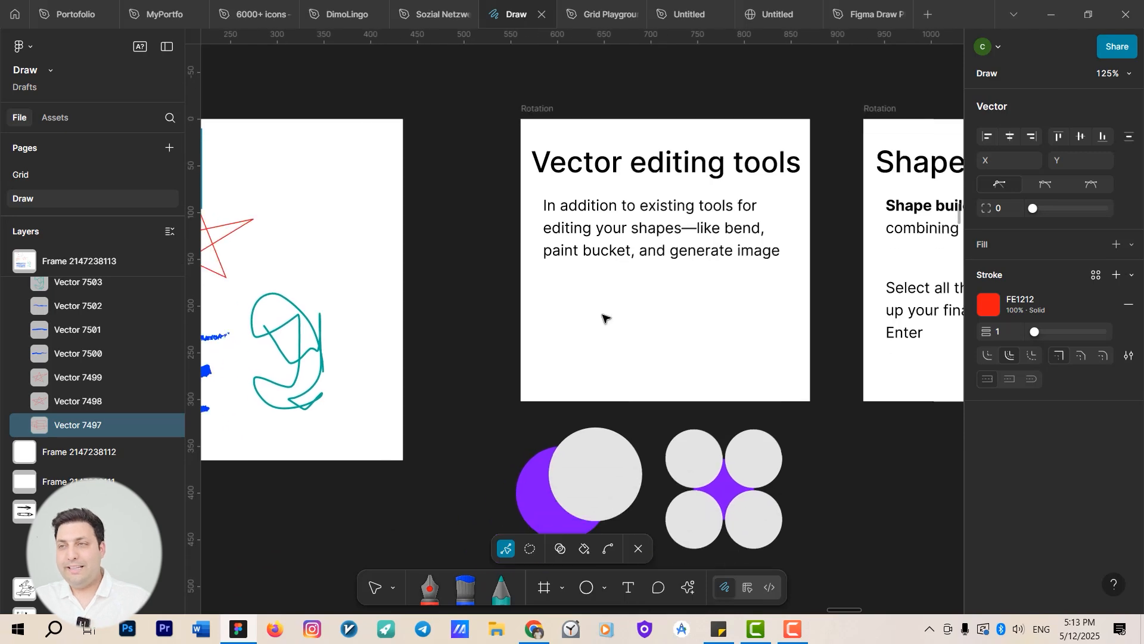
{"action": "left_click_drag", "start_coordinate": [614, 380], "coordinate": [341, 380]}
{"action": "scroll", "coordinate": [434, 344], "scroll_direction": "down", "scroll_amount": 3}
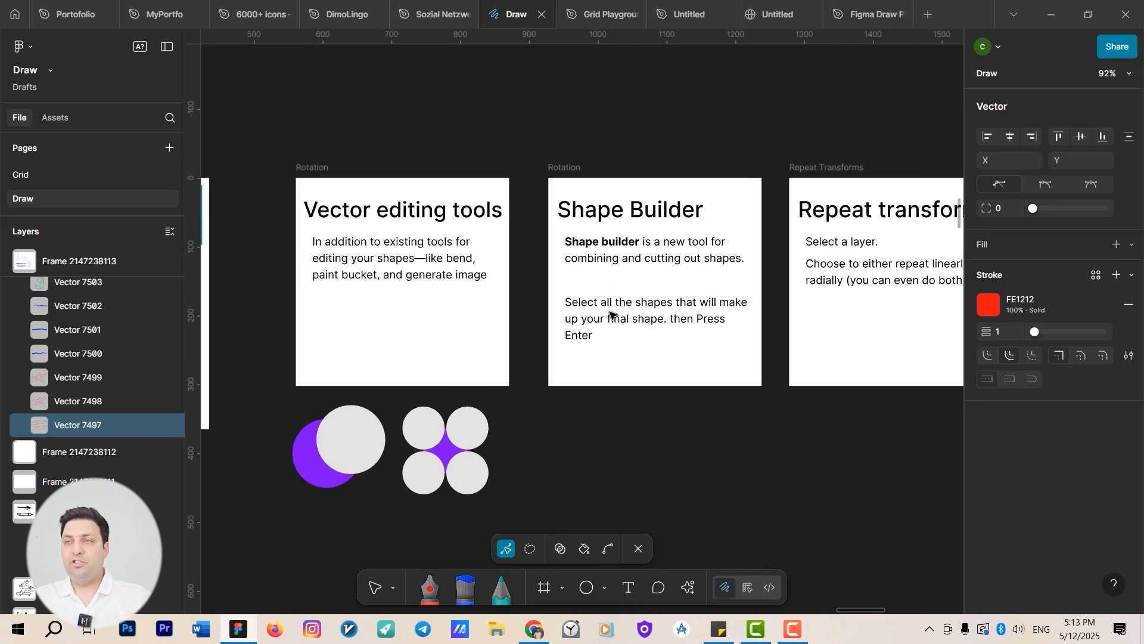
{"action": "left_click_drag", "start_coordinate": [555, 335], "coordinate": [885, 270]}
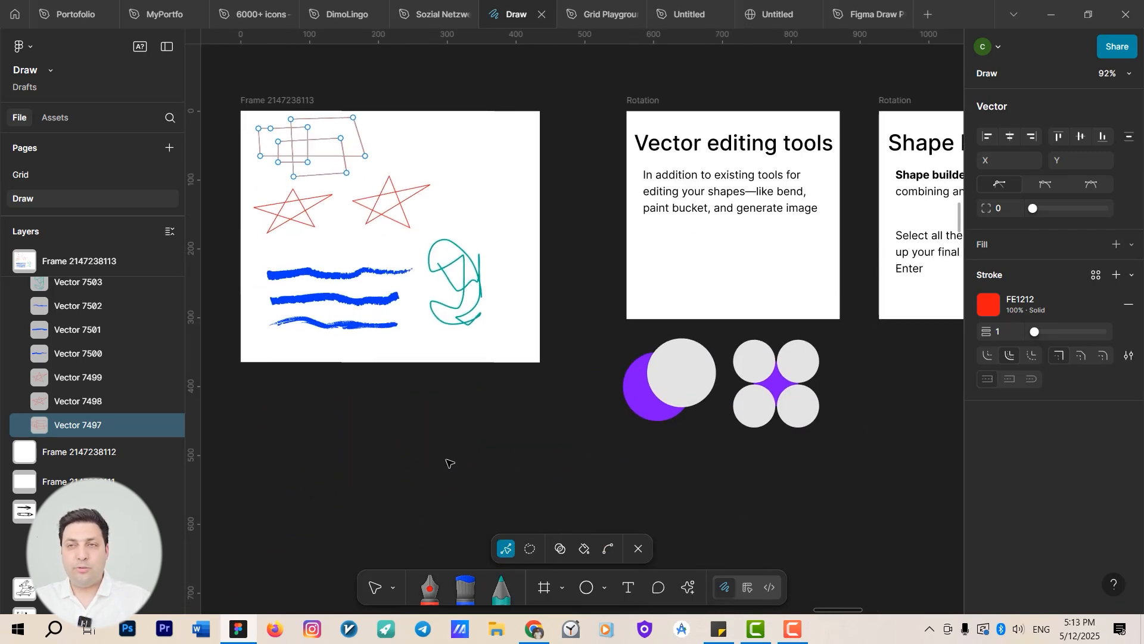
{"action": "left_click_drag", "start_coordinate": [458, 462], "coordinate": [629, 498]}
{"action": "scroll", "coordinate": [514, 476], "scroll_direction": "up", "scroll_amount": 3}
{"action": "left_click_drag", "start_coordinate": [521, 424], "coordinate": [524, 484]}
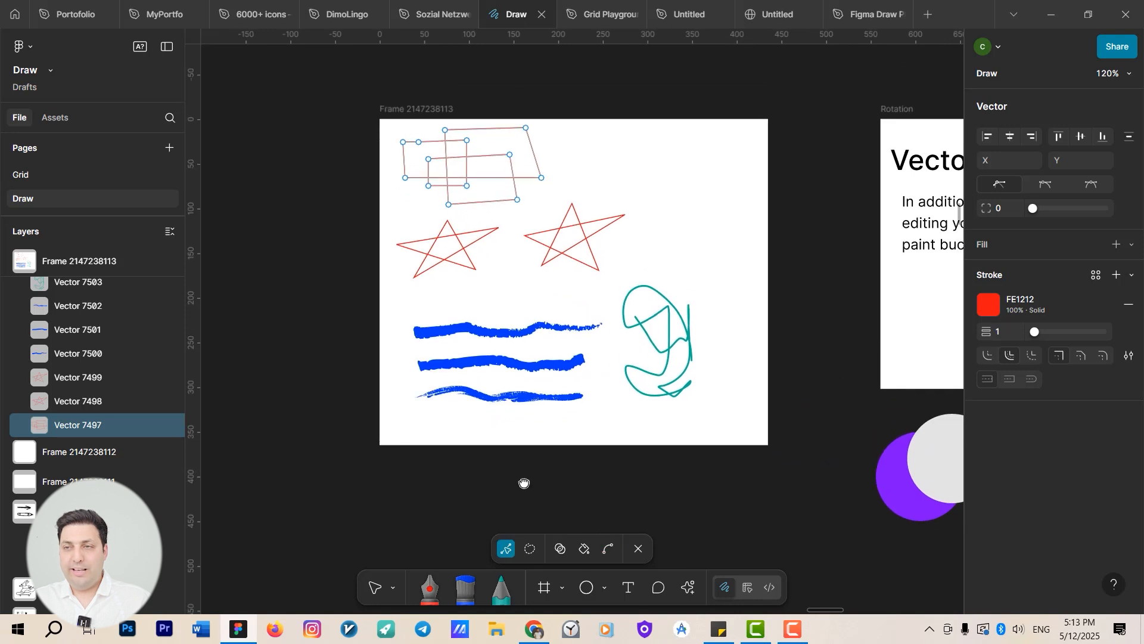
{"action": "scroll", "coordinate": [535, 552], "scroll_direction": "up", "scroll_amount": 4}
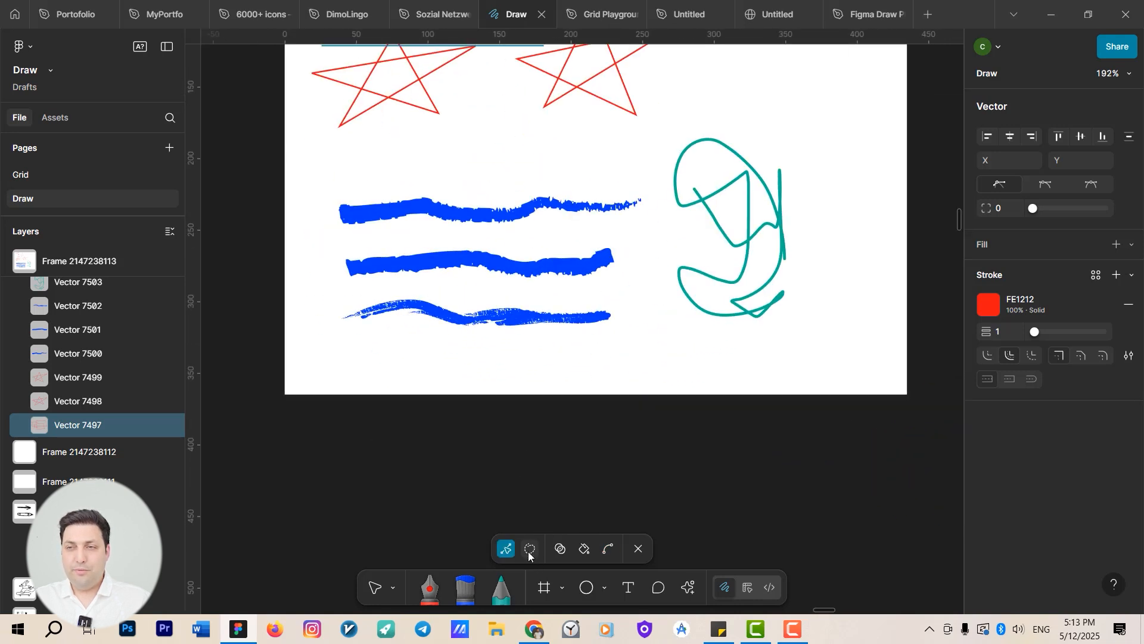
Lasso-select the four corner points on the right-hand side of the overlapping red rectangles vector
{"action": "left_click", "coordinate": [531, 552]}
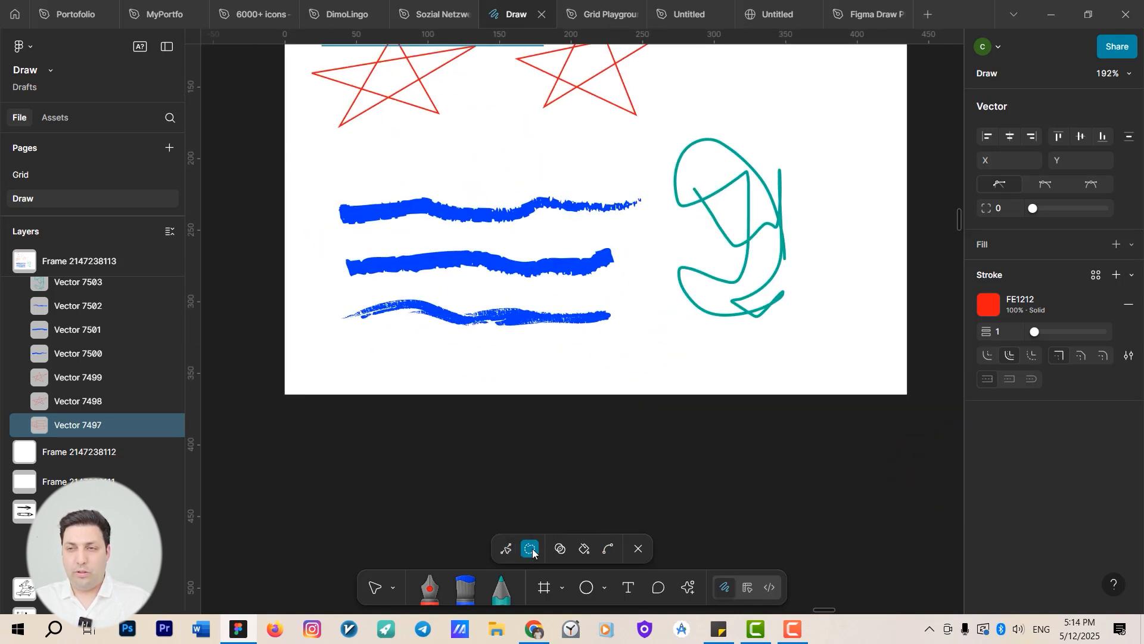
{"action": "left_click", "coordinate": [532, 551]}
{"action": "left_click", "coordinate": [532, 551]}
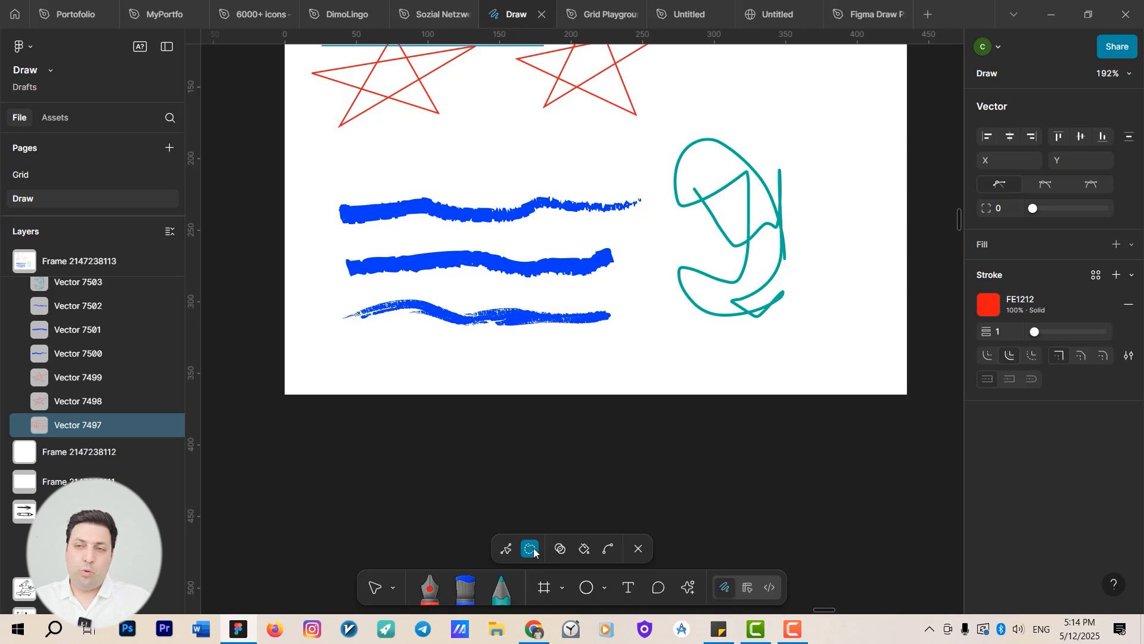
{"action": "left_click_drag", "start_coordinate": [516, 457], "coordinate": [553, 560]}
{"action": "left_click_drag", "start_coordinate": [474, 241], "coordinate": [524, 386]}
{"action": "scroll", "coordinate": [488, 241], "scroll_direction": "up", "scroll_amount": 6}
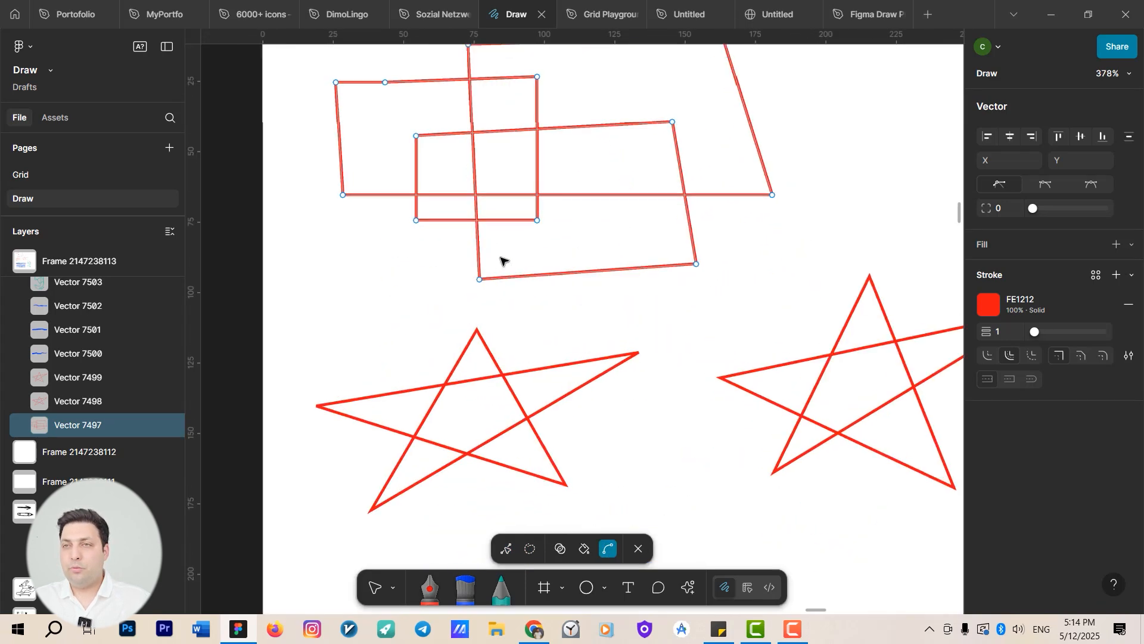
{"action": "left_click_drag", "start_coordinate": [534, 311], "coordinate": [456, 345]}
{"action": "scroll", "coordinate": [743, 227], "scroll_direction": "down", "scroll_amount": 2}
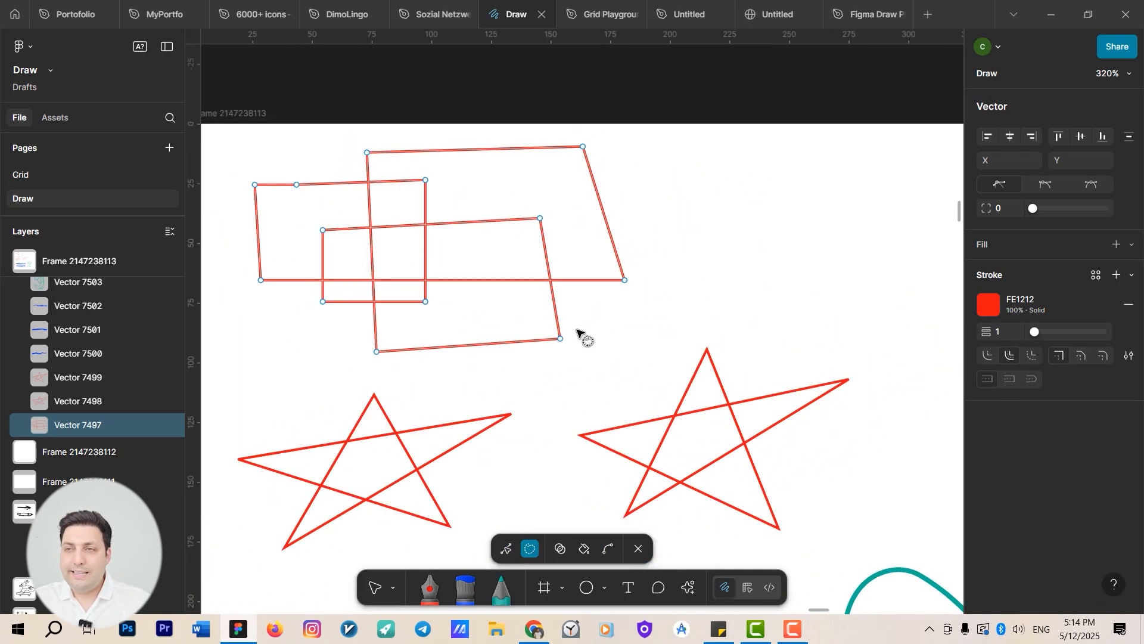
{"action": "mouse_move", "coordinate": [675, 273]}
{"action": "left_mouse_down"}
{"action": "mouse_move", "coordinate": [581, 352]}
{"action": "mouse_move", "coordinate": [513, 284]}
{"action": "mouse_move", "coordinate": [503, 195]}
{"action": "mouse_move", "coordinate": [527, 136]}
{"action": "mouse_move", "coordinate": [626, 145]}
{"action": "mouse_move", "coordinate": [670, 271]}
{"action": "mouse_move", "coordinate": [724, 284]}
{"action": "mouse_move", "coordinate": [553, 282]}
{"action": "mouse_move", "coordinate": [677, 281]}
{"action": "mouse_move", "coordinate": [575, 280]}
{"action": "mouse_move", "coordinate": [665, 281]}
{"action": "left_mouse_up"}
Set the rectangles vector's stroke weight to 5 and the selected points' corner radius to 5, and deselect the points
{"action": "left_click_drag", "start_coordinate": [1037, 334], "coordinate": [1044, 332]}
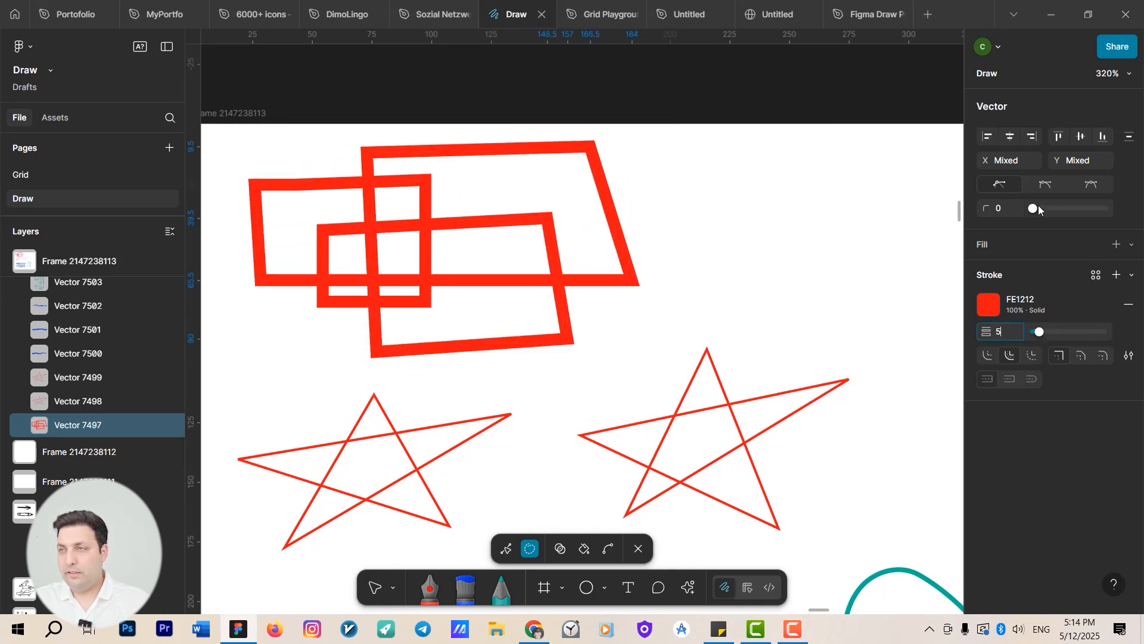
{"action": "mouse_move", "coordinate": [1040, 211]}
{"action": "left_mouse_down"}
{"action": "mouse_move", "coordinate": [1057, 215]}
{"action": "mouse_move", "coordinate": [1017, 221]}
{"action": "mouse_move", "coordinate": [1059, 231]}
{"action": "mouse_move", "coordinate": [1037, 234]}
{"action": "left_mouse_up"}
{"action": "left_click_drag", "start_coordinate": [774, 300], "coordinate": [729, 233]}
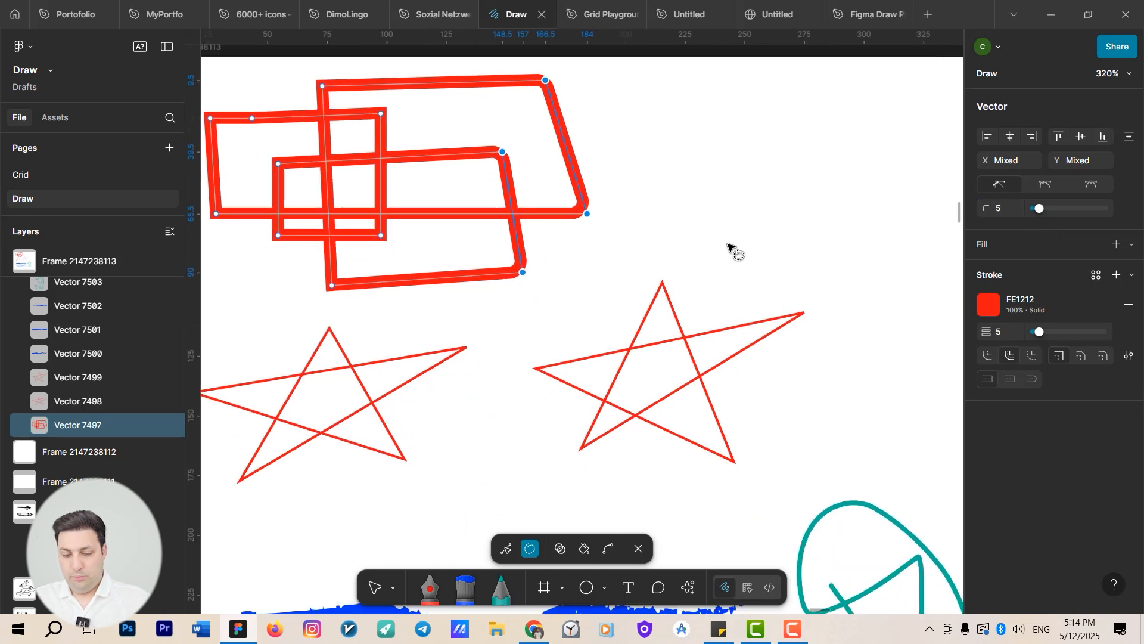
{"action": "left_click", "coordinate": [727, 244]}
{"action": "key", "text": "v"}
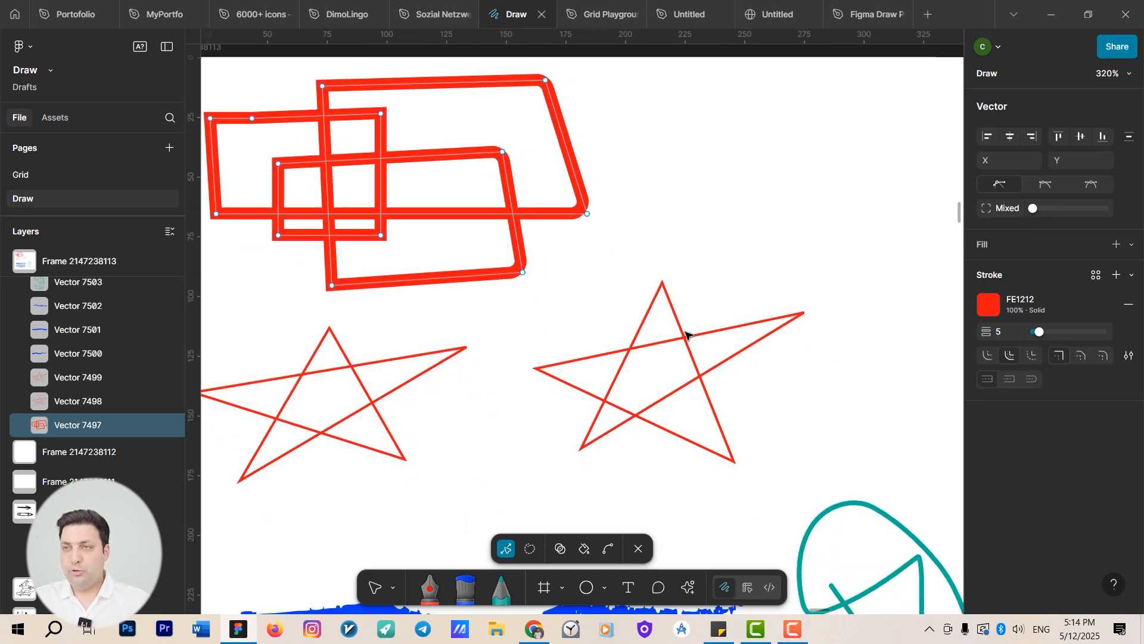
Select both red stars and open them together for vector editing
{"action": "left_click", "coordinate": [684, 337]}
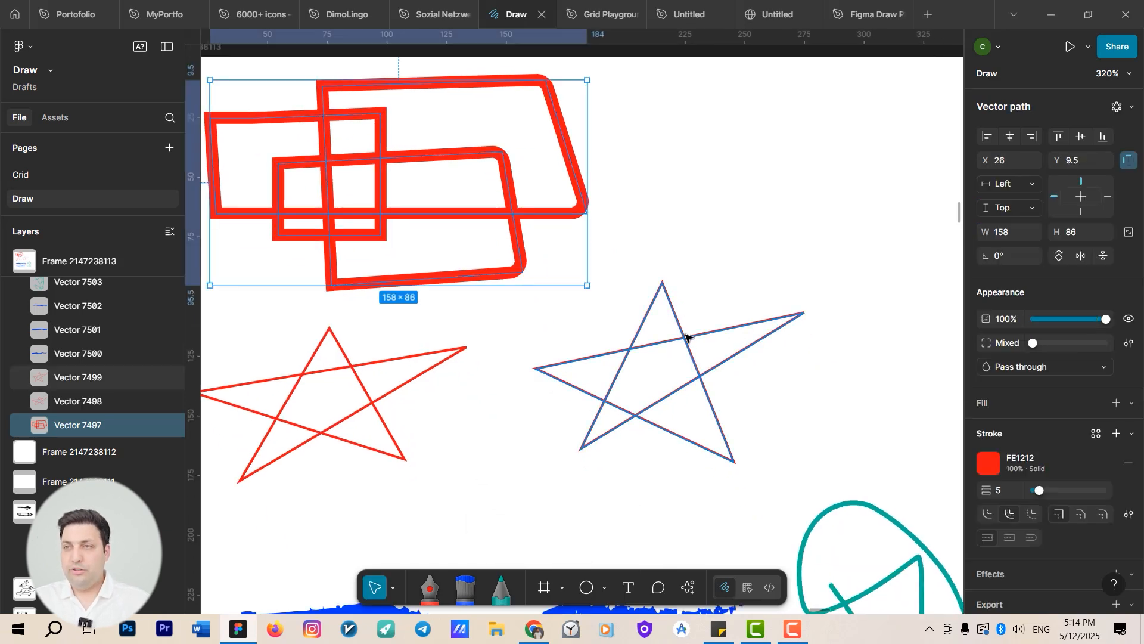
{"action": "left_click", "coordinate": [360, 392], "text": "shift"}
{"action": "key", "text": "Return"}
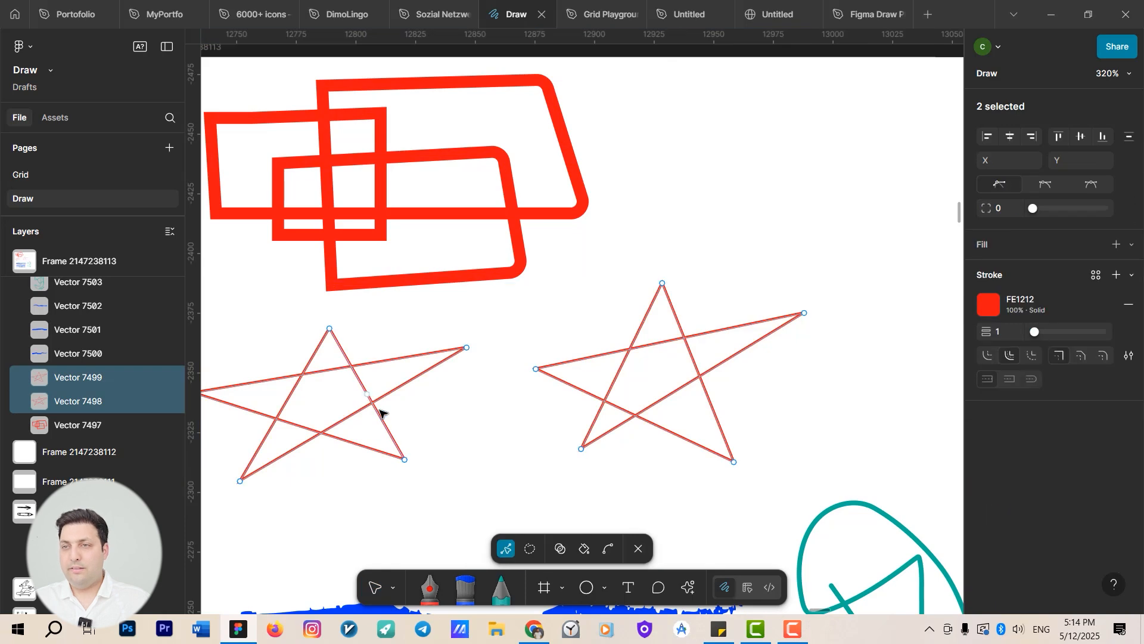
{"action": "scroll", "coordinate": [417, 388], "scroll_direction": "down", "scroll_amount": 3}
Lasso the four lower points of both stars, round them with a corner radius of 2, and shift them slightly downward
{"action": "key", "text": "q"}
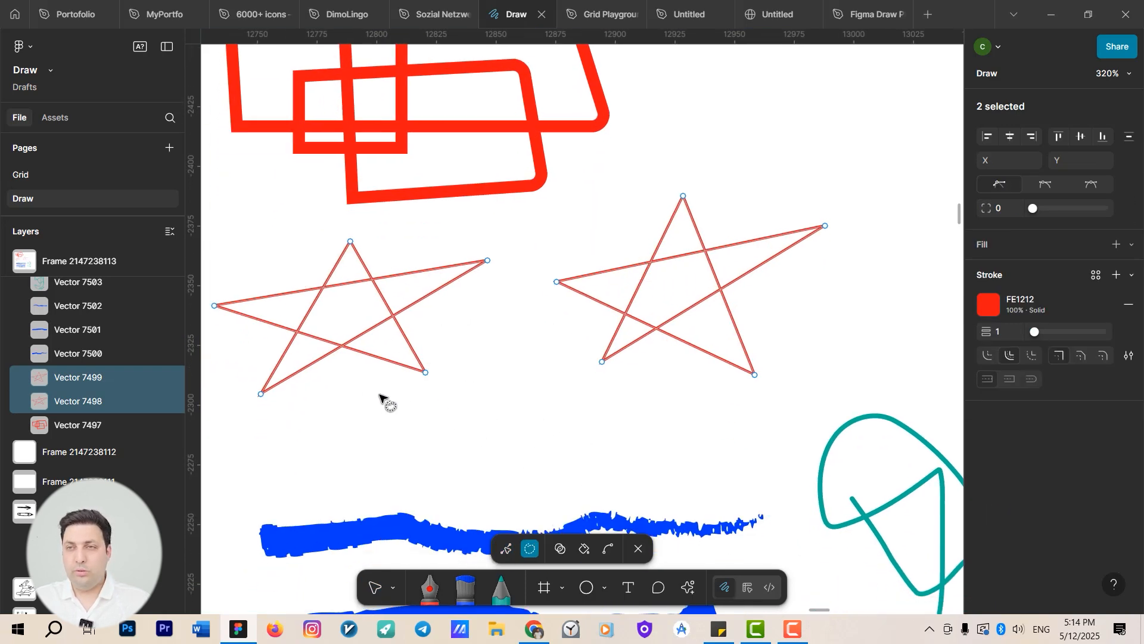
{"action": "mouse_move", "coordinate": [242, 369]}
{"action": "left_mouse_down"}
{"action": "mouse_move", "coordinate": [734, 321]}
{"action": "mouse_move", "coordinate": [781, 363]}
{"action": "mouse_move", "coordinate": [767, 422]}
{"action": "mouse_move", "coordinate": [625, 445]}
{"action": "mouse_move", "coordinate": [276, 445]}
{"action": "mouse_move", "coordinate": [235, 411]}
{"action": "mouse_move", "coordinate": [240, 380]}
{"action": "left_mouse_up"}
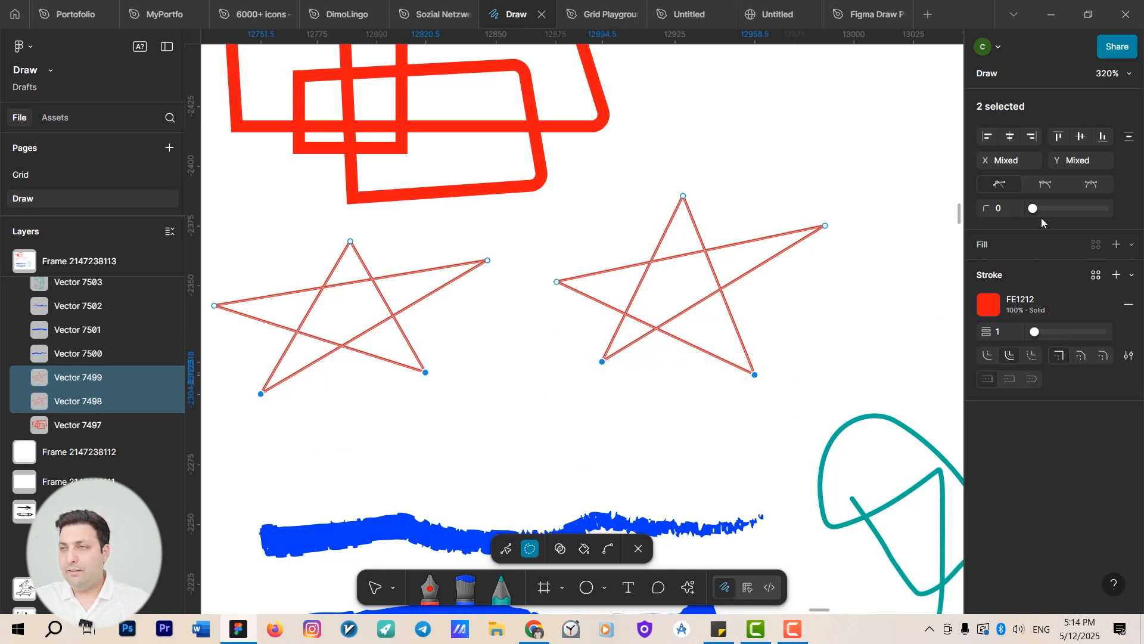
{"action": "mouse_move", "coordinate": [1033, 208]}
{"action": "left_mouse_down"}
{"action": "mouse_move", "coordinate": [1051, 214]}
{"action": "mouse_move", "coordinate": [1036, 217]}
{"action": "left_mouse_up"}
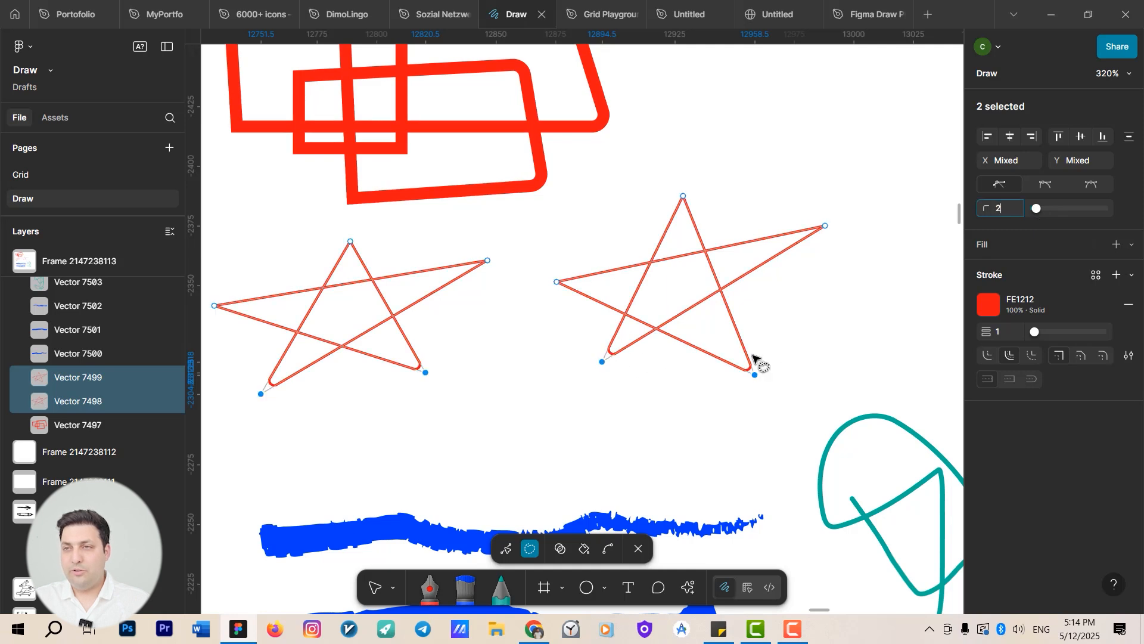
{"action": "mouse_move", "coordinate": [753, 368]}
{"action": "left_mouse_down"}
{"action": "mouse_move", "coordinate": [810, 423]}
{"action": "mouse_move", "coordinate": [755, 386]}
{"action": "left_mouse_up"}
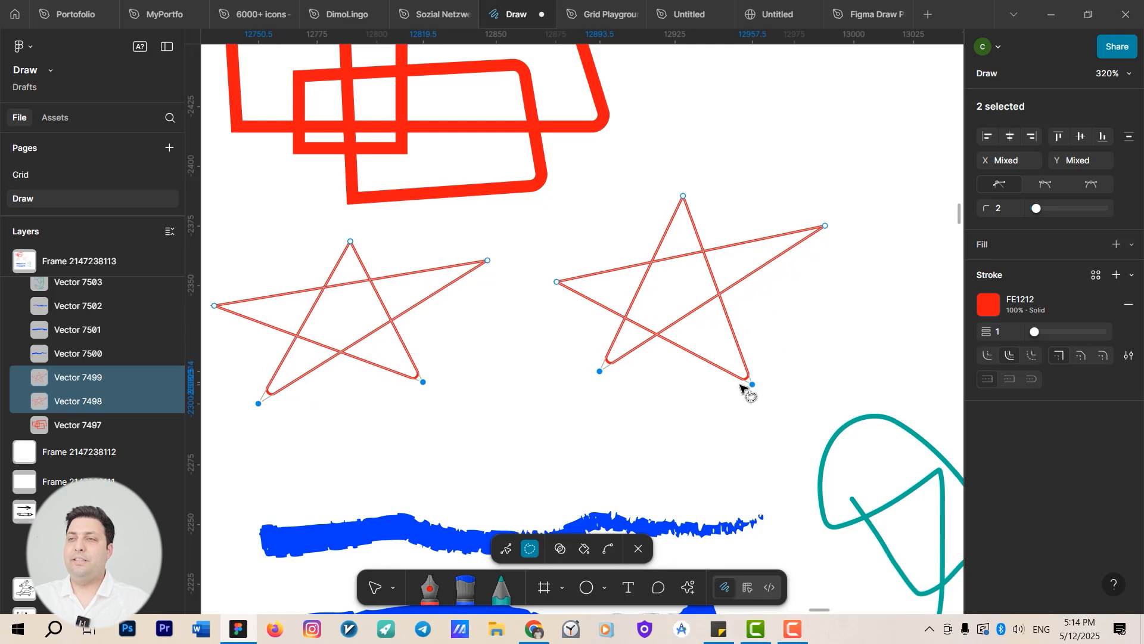
Examine the Vector editing tools, Shape Builder and Repeat transforms frames and the purple and grey circle samples beneath them
{"action": "scroll", "coordinate": [729, 415], "scroll_direction": "down", "scroll_amount": 5}
{"action": "left_click_drag", "start_coordinate": [875, 378], "coordinate": [291, 377]}
{"action": "scroll", "coordinate": [540, 387], "scroll_direction": "down", "scroll_amount": 2}
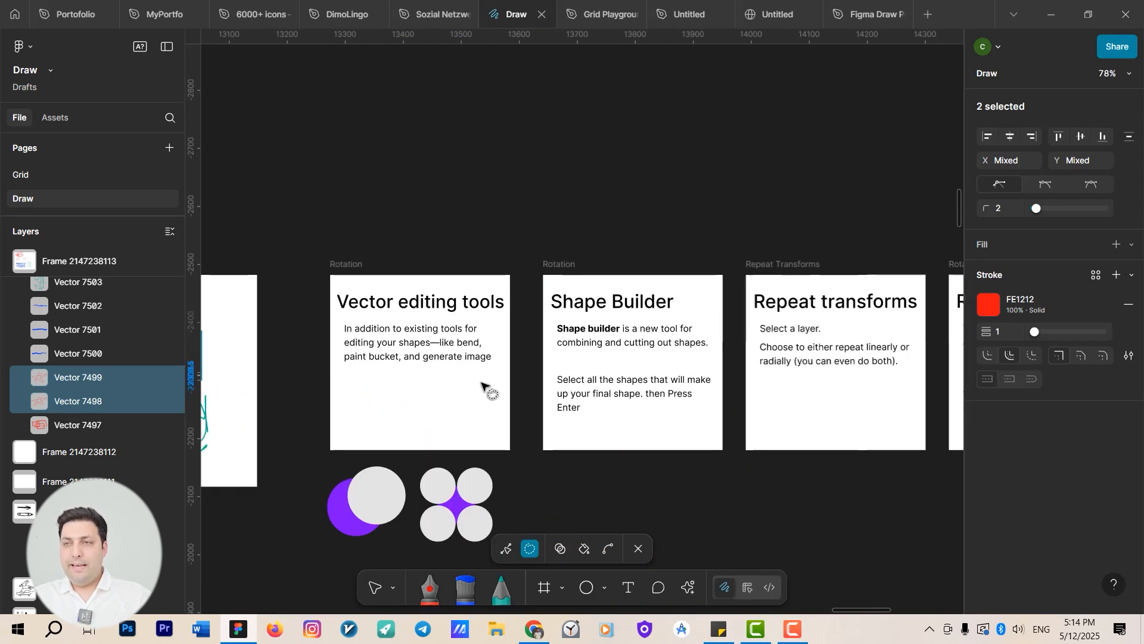
{"action": "left_click_drag", "start_coordinate": [539, 373], "coordinate": [698, 324]}
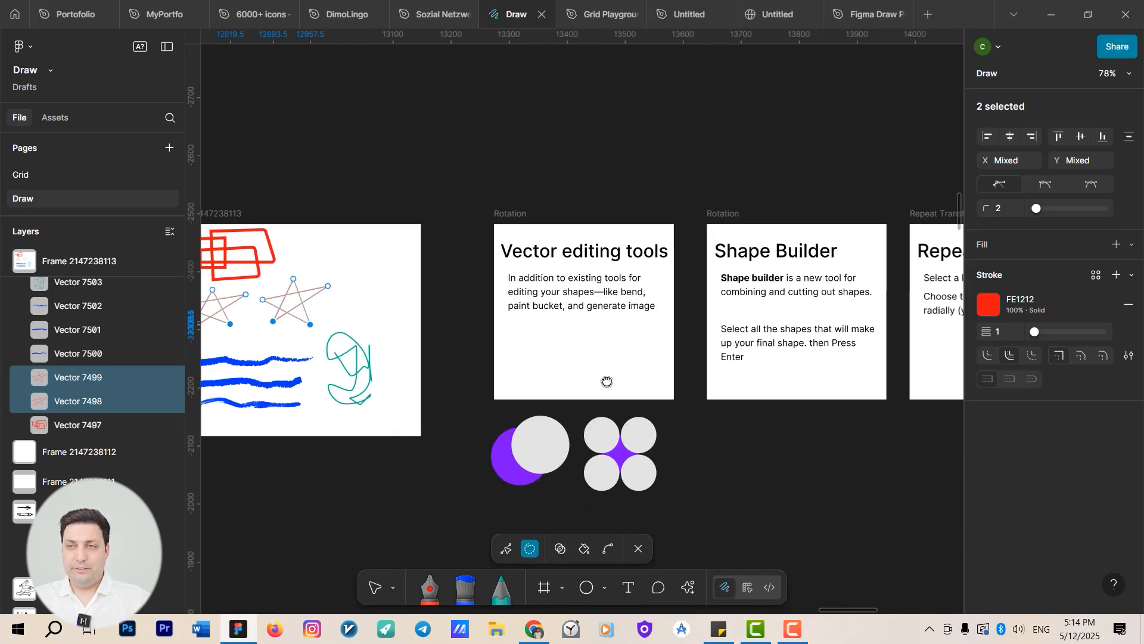
{"action": "left_click_drag", "start_coordinate": [606, 378], "coordinate": [723, 330]}
{"action": "mouse_move", "coordinate": [743, 421]}
{"action": "left_mouse_down"}
{"action": "mouse_move", "coordinate": [698, 339]}
{"action": "mouse_move", "coordinate": [665, 317]}
{"action": "left_mouse_up"}
{"action": "key", "text": "v"}
{"action": "mouse_move", "coordinate": [639, 411]}
{"action": "left_mouse_down"}
{"action": "mouse_move", "coordinate": [628, 383]}
{"action": "mouse_move", "coordinate": [618, 445]}
{"action": "left_mouse_up"}
{"action": "scroll", "coordinate": [664, 376], "scroll_direction": "up", "scroll_amount": 3}
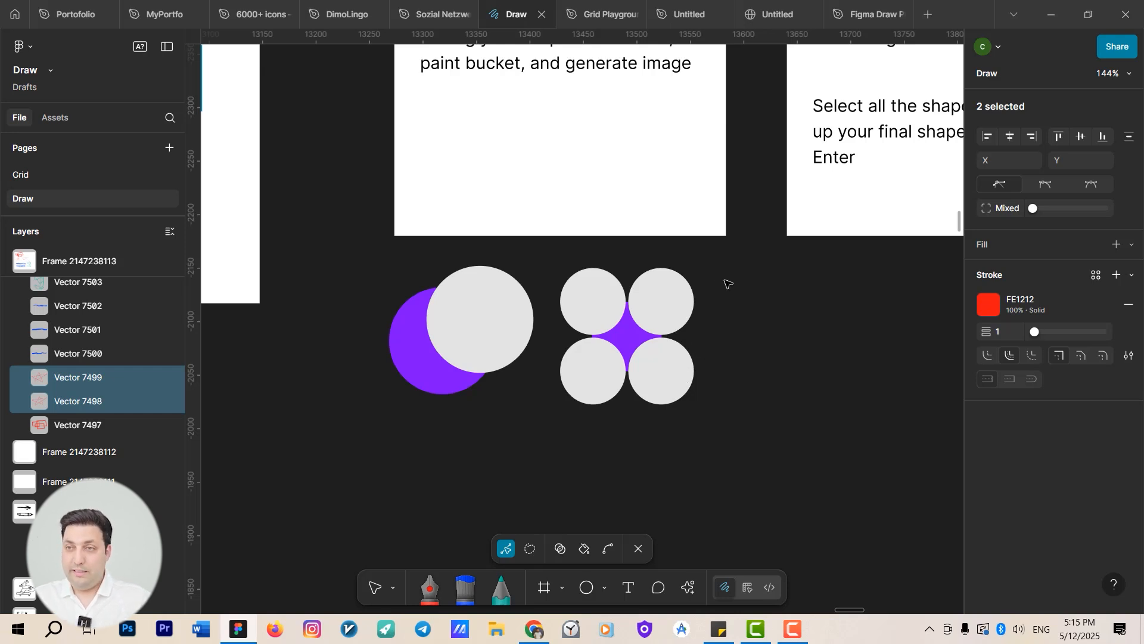
Leave vector editing and draw a frame about 360 × 194 around the purple and grey circle samples
{"action": "key", "text": "Escape"}
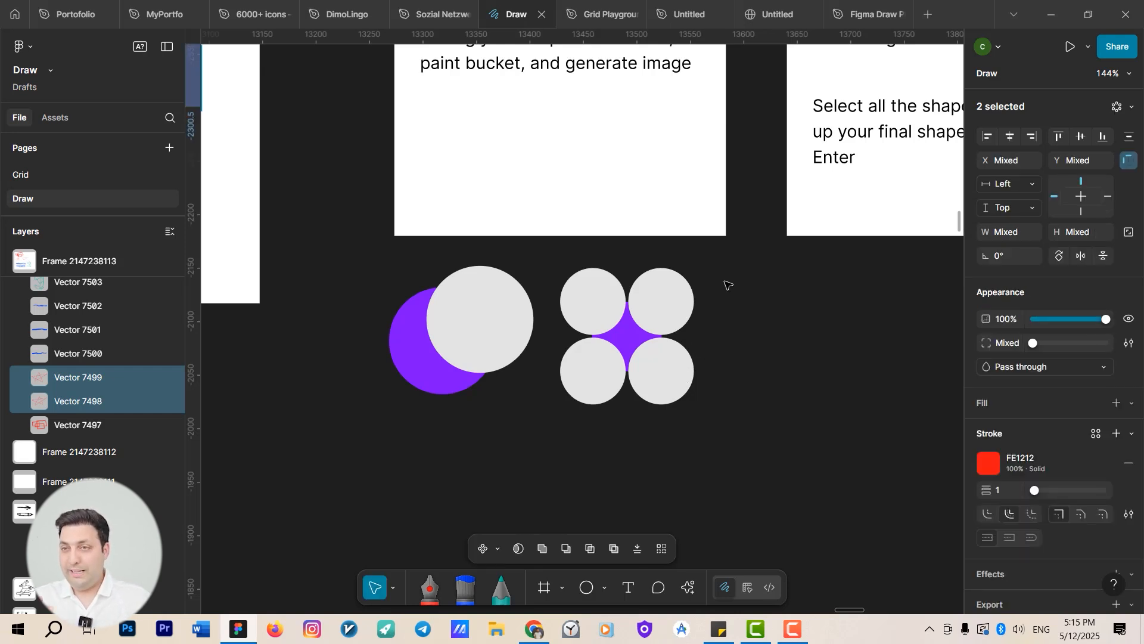
{"action": "key", "text": "f"}
{"action": "left_click_drag", "start_coordinate": [365, 496], "coordinate": [357, 473]}
{"action": "left_click_drag", "start_coordinate": [475, 414], "coordinate": [691, 557]}
Use Shape Builder on the left red star to merge its centre with the right and lower-left arms
{"action": "left_click_drag", "start_coordinate": [290, 297], "coordinate": [633, 411]}
{"action": "scroll", "coordinate": [632, 410], "scroll_direction": "up", "scroll_amount": 5}
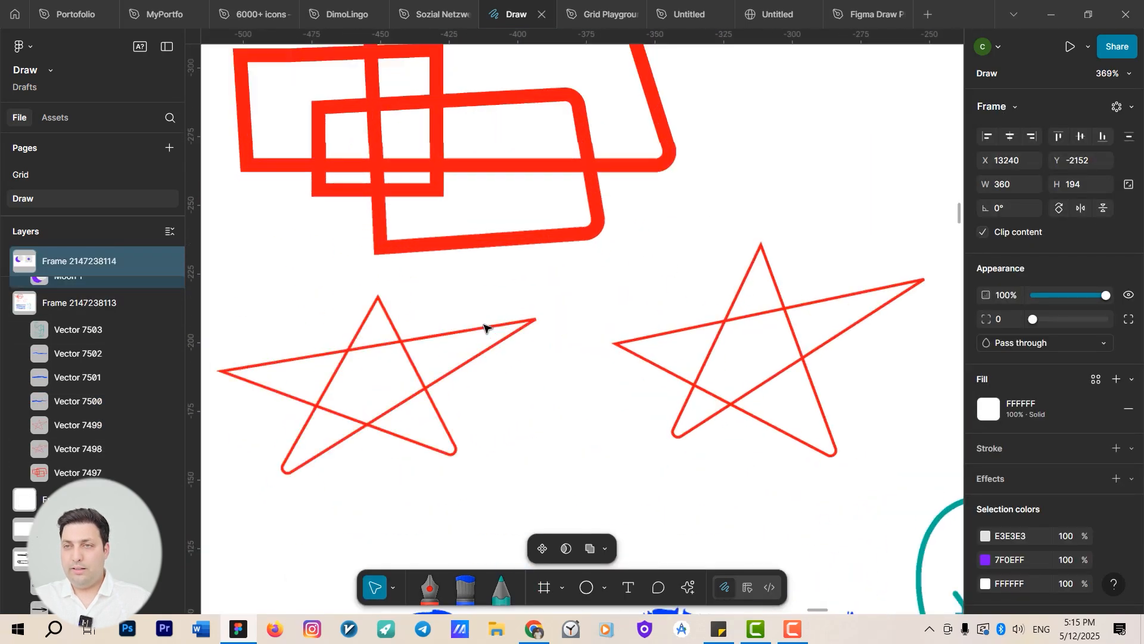
{"action": "left_click", "coordinate": [409, 305]}
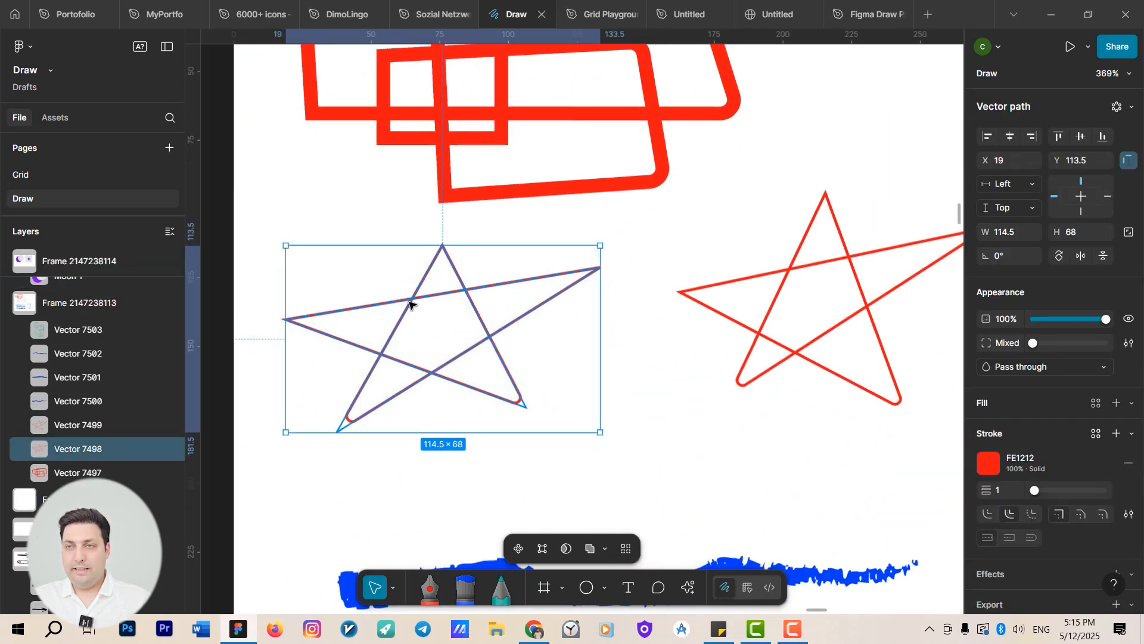
{"action": "double_click", "coordinate": [409, 304]}
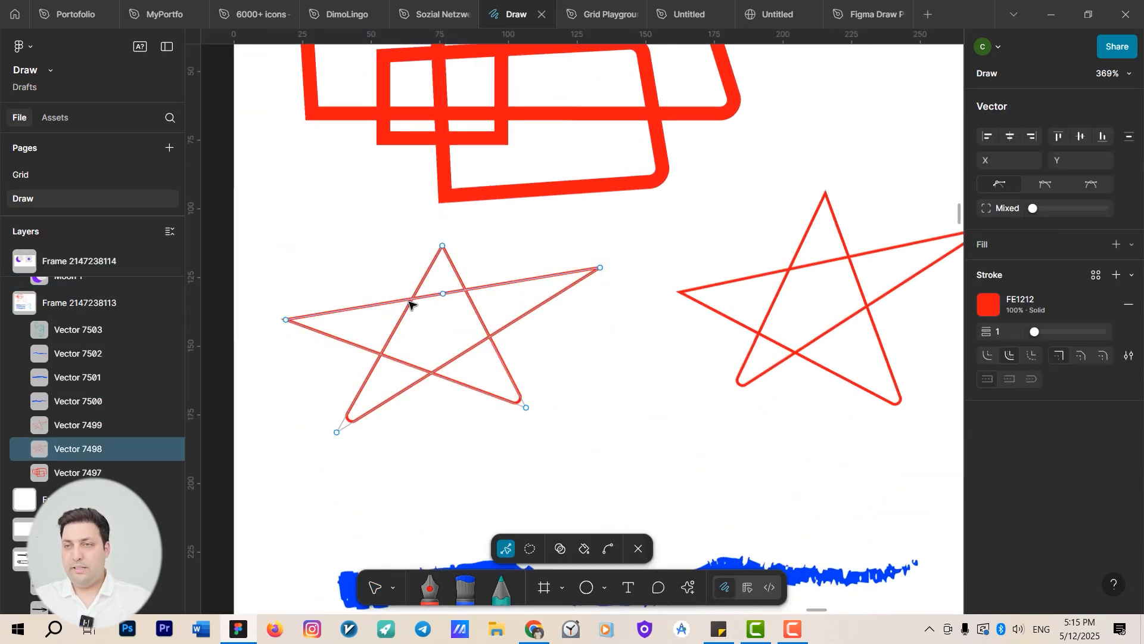
{"action": "left_click", "coordinate": [563, 554]}
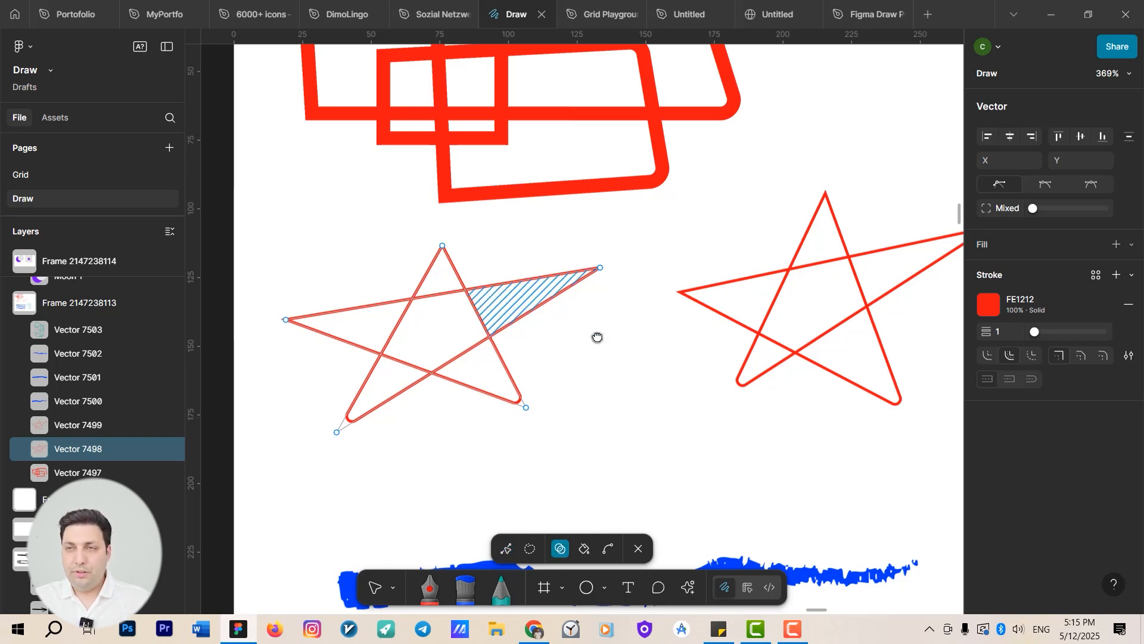
{"action": "scroll", "coordinate": [596, 335], "scroll_direction": "up", "scroll_amount": 4}
{"action": "scroll", "coordinate": [691, 338], "scroll_direction": "up", "scroll_amount": 3}
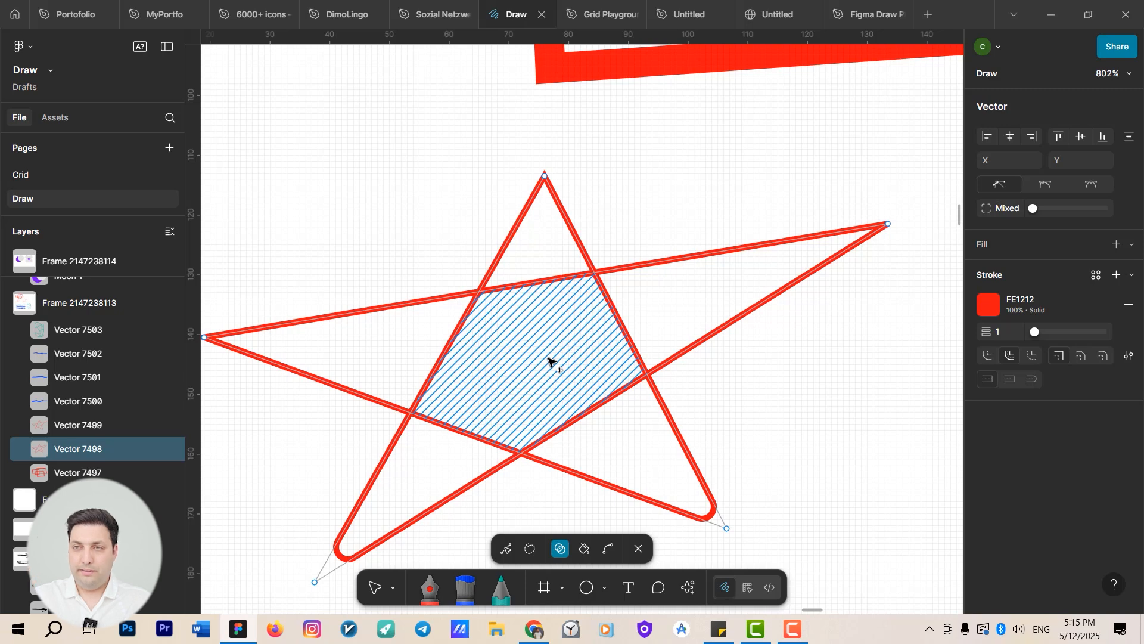
{"action": "left_click", "coordinate": [585, 329]}
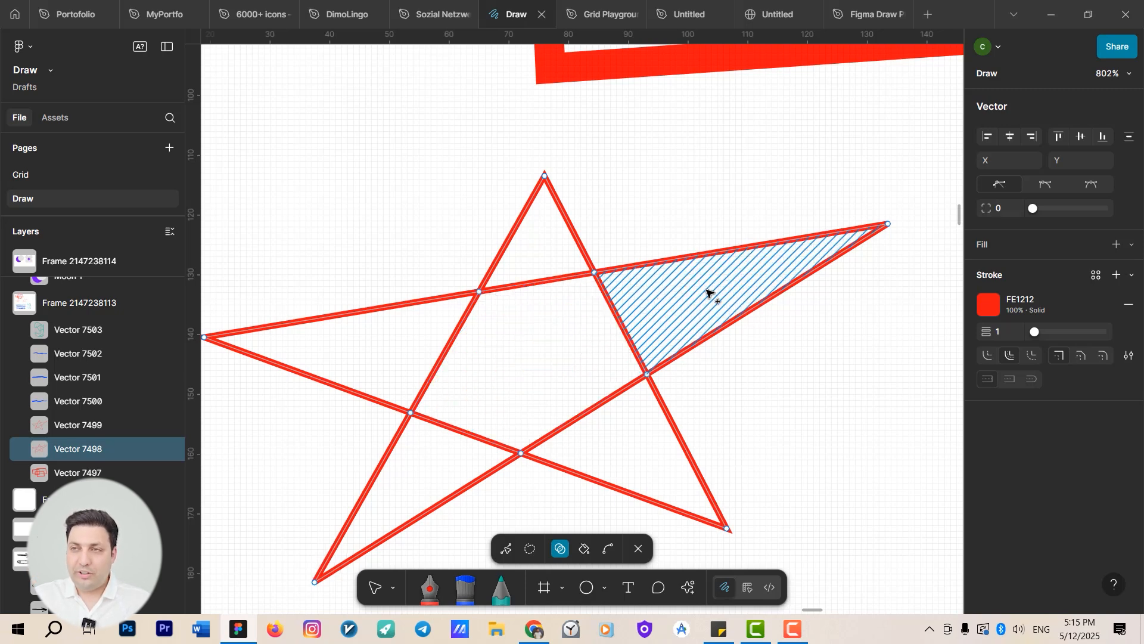
{"action": "left_click_drag", "start_coordinate": [707, 289], "coordinate": [532, 349]}
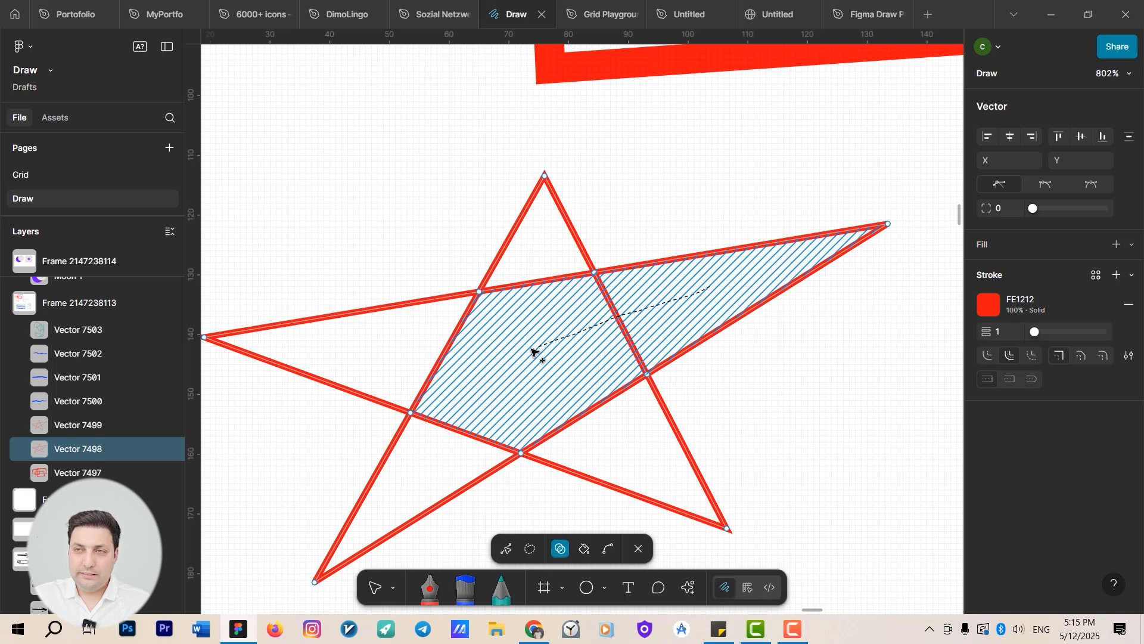
{"action": "left_click_drag", "start_coordinate": [532, 351], "coordinate": [534, 350]}
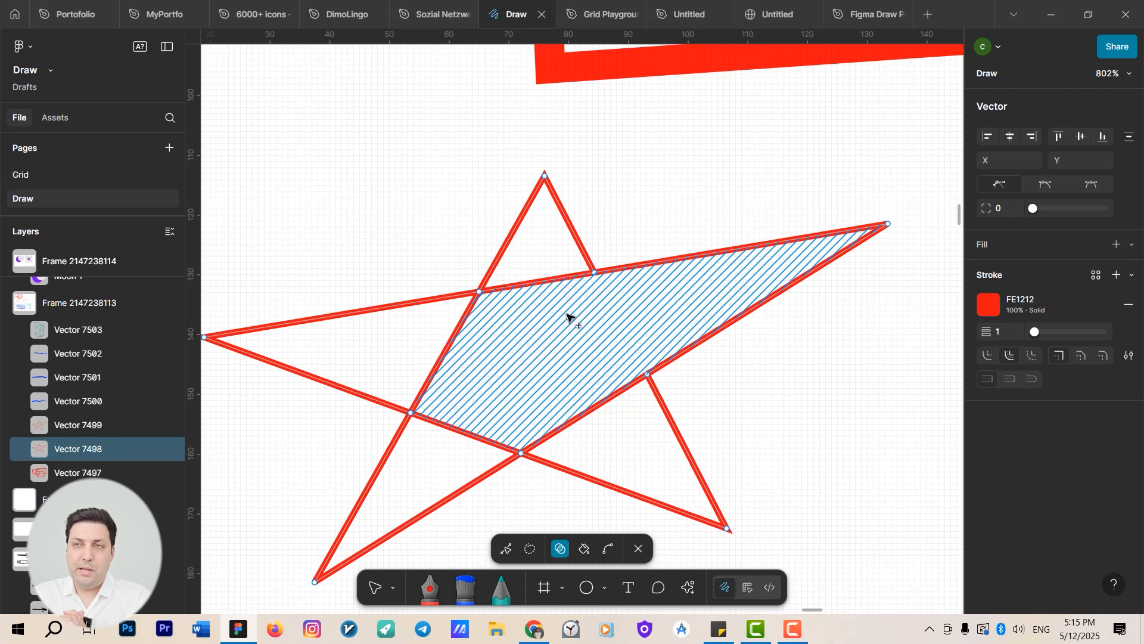
{"action": "mouse_move", "coordinate": [421, 460]}
{"action": "left_mouse_down"}
{"action": "mouse_move", "coordinate": [531, 409]}
{"action": "mouse_move", "coordinate": [592, 444]}
{"action": "mouse_move", "coordinate": [460, 412]}
{"action": "mouse_move", "coordinate": [430, 542]}
{"action": "left_mouse_up"}
Open the thick overlapping red outline for vector editing and merge its lower, middle and upper right-hand regions with Shape Builder
{"action": "scroll", "coordinate": [519, 414], "scroll_direction": "down", "scroll_amount": 4}
{"action": "left_click_drag", "start_coordinate": [587, 374], "coordinate": [694, 587]}
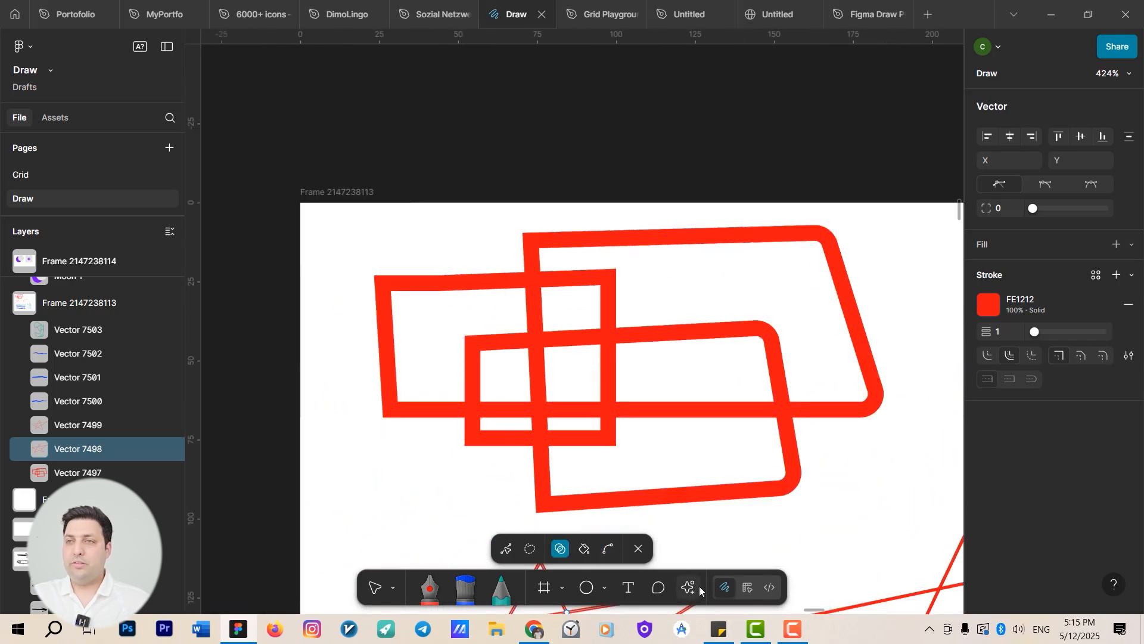
{"action": "scroll", "coordinate": [680, 429], "scroll_direction": "up", "scroll_amount": 3}
{"action": "mouse_move", "coordinate": [677, 473]}
{"action": "left_mouse_down"}
{"action": "mouse_move", "coordinate": [662, 421]}
{"action": "mouse_move", "coordinate": [693, 400]}
{"action": "mouse_move", "coordinate": [733, 295]}
{"action": "left_mouse_up"}
{"action": "key", "text": "Escape"}
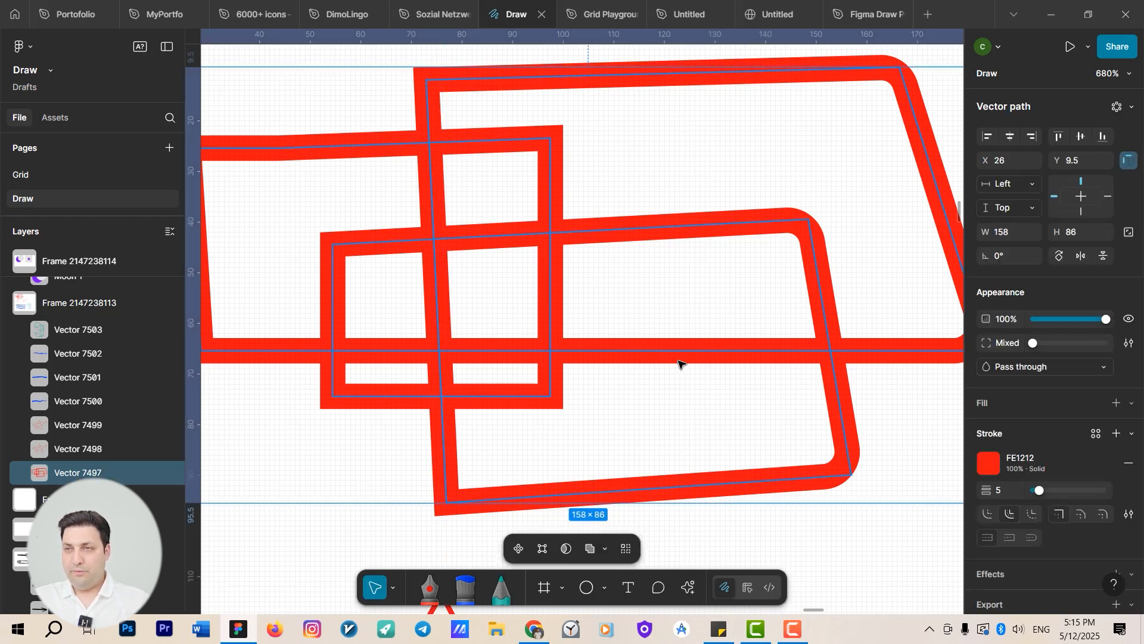
{"action": "double_click", "coordinate": [679, 361]}
{"action": "scroll", "coordinate": [676, 388], "scroll_direction": "down", "scroll_amount": 3}
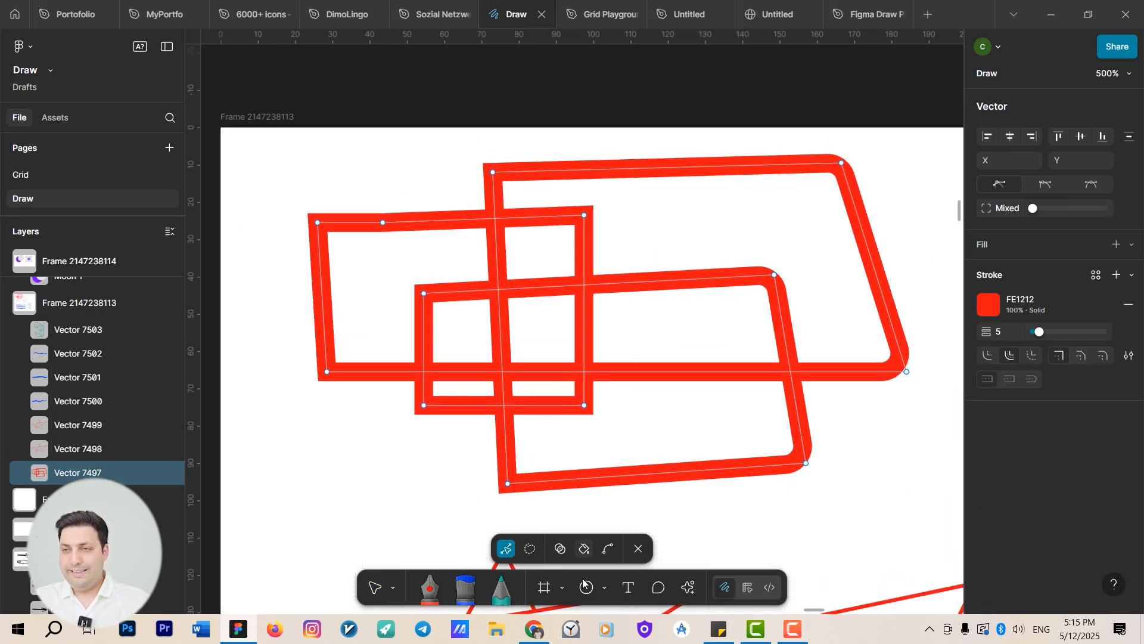
{"action": "left_click", "coordinate": [560, 548]}
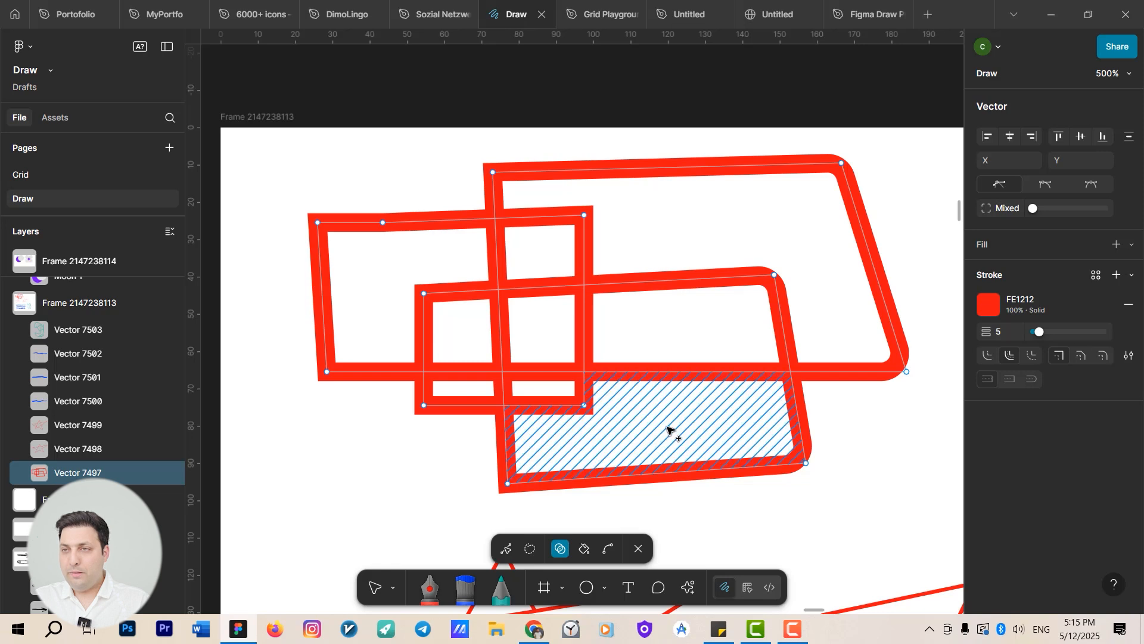
{"action": "left_click_drag", "start_coordinate": [686, 431], "coordinate": [750, 239]}
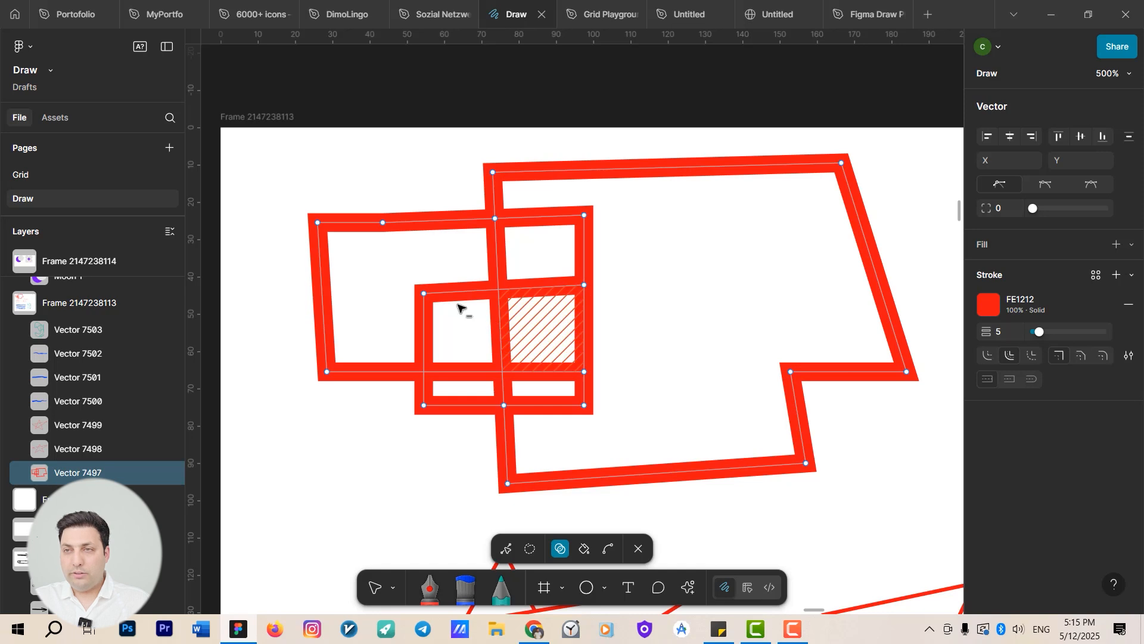
Subtract the remaining left-hand regions from the thick red outline, merging the two narrow strips before removing them
{"action": "left_click", "coordinate": [361, 265], "text": "alt"}
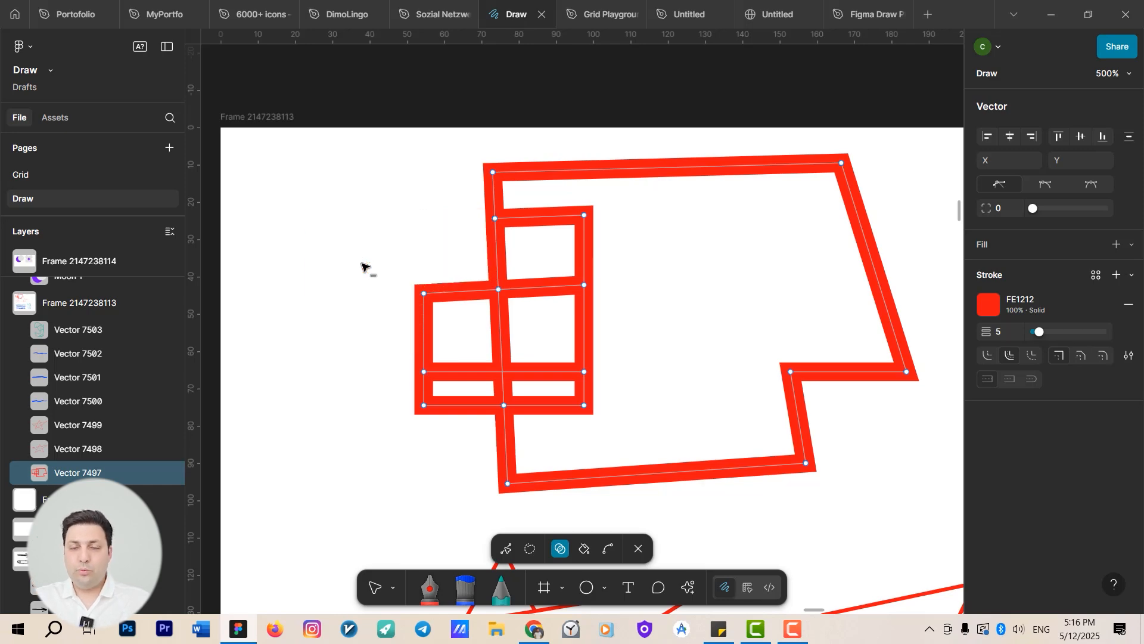
{"action": "left_click", "coordinate": [528, 253], "text": "alt"}
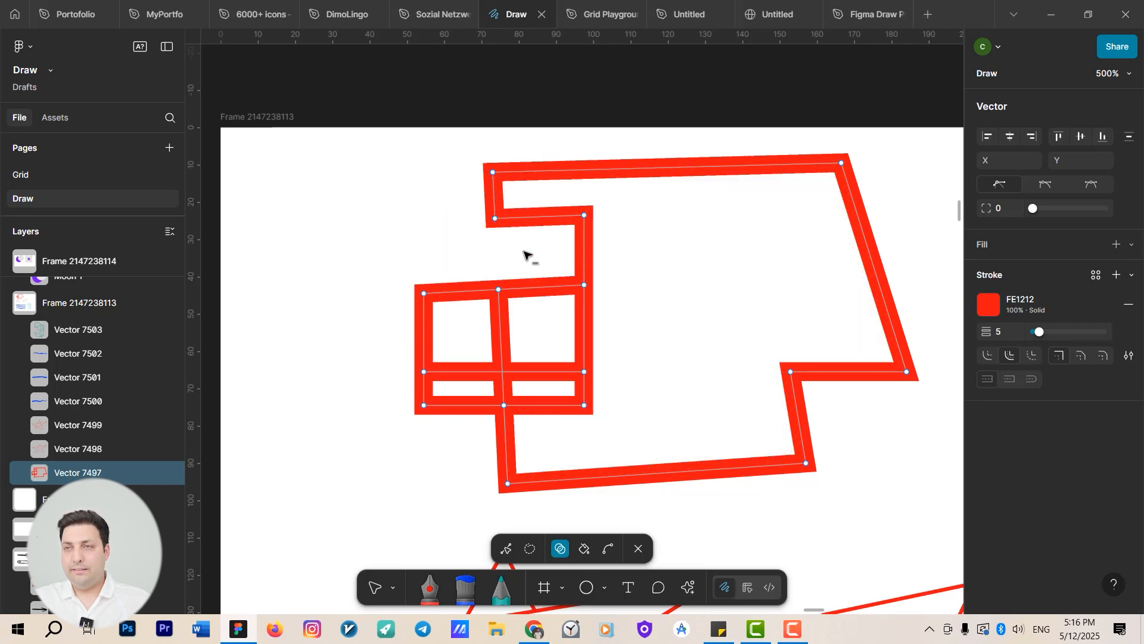
{"action": "left_click", "coordinate": [455, 345], "text": "alt"}
{"action": "left_click", "coordinate": [538, 327], "text": "alt"}
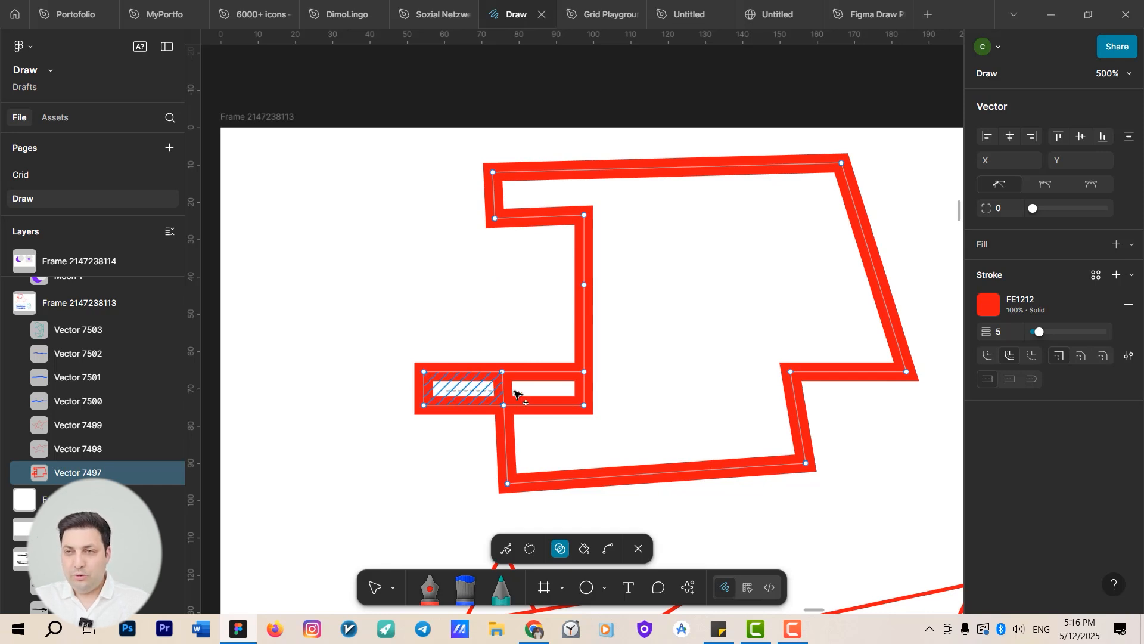
{"action": "left_click_drag", "start_coordinate": [516, 393], "coordinate": [563, 396]}
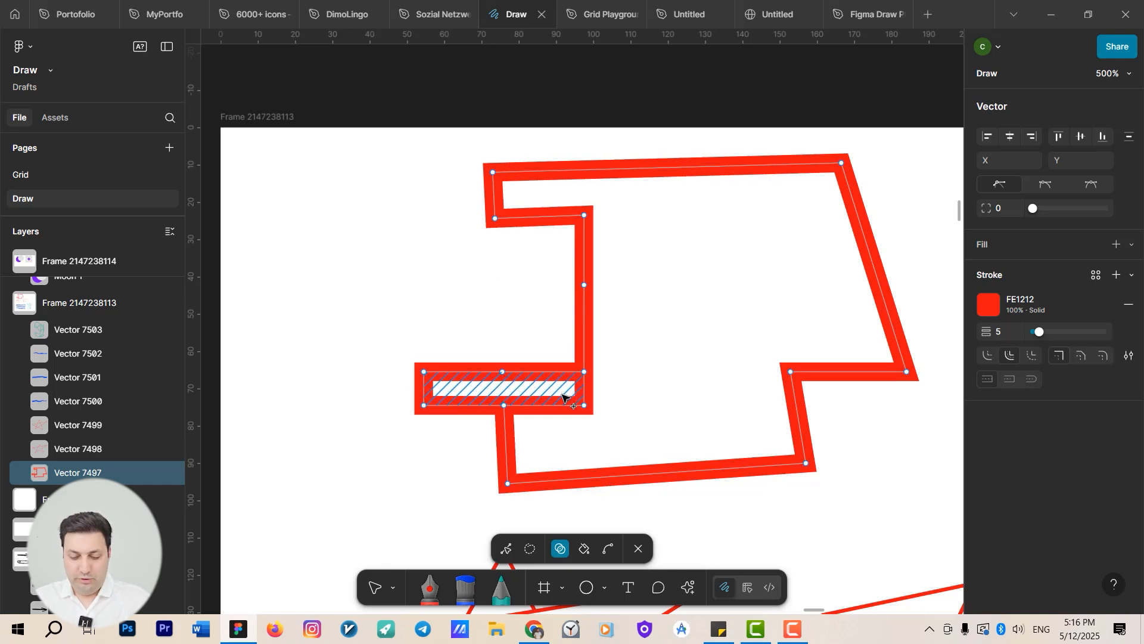
{"action": "scroll", "coordinate": [565, 395], "scroll_direction": "down", "scroll_amount": 1}
{"action": "left_click", "coordinate": [531, 314], "text": "alt"}
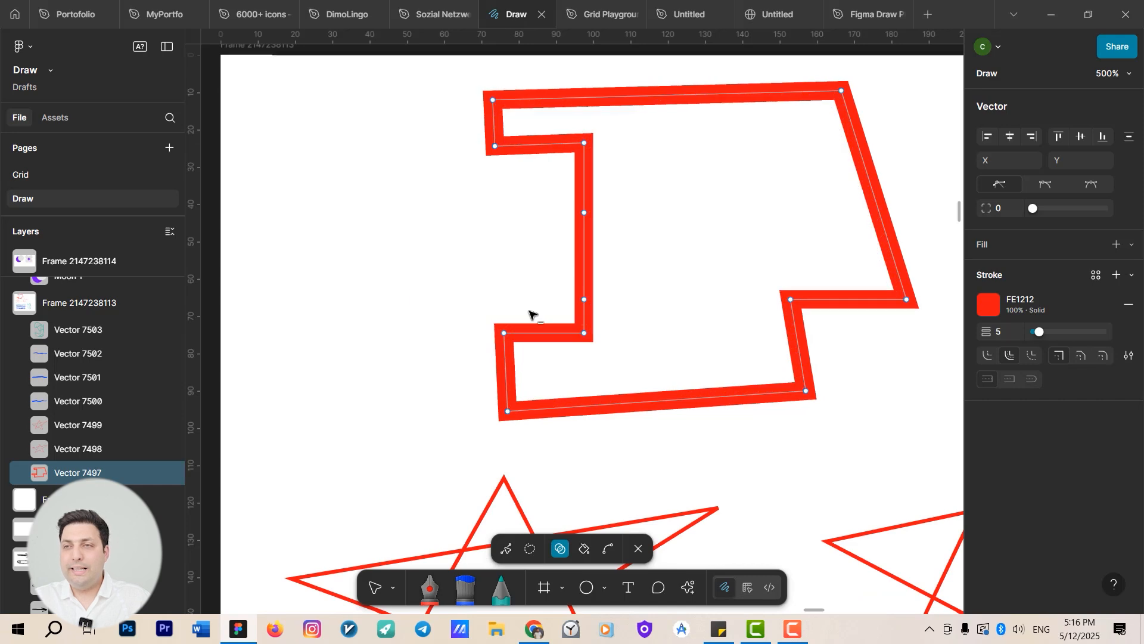
Use Shape Builder on the right red star to merge its top, centre and lower-right arm, and remove the upper-right arm
{"action": "scroll", "coordinate": [585, 307], "scroll_direction": "down", "scroll_amount": 5}
{"action": "scroll", "coordinate": [587, 298], "scroll_direction": "down", "scroll_amount": 1}
{"action": "scroll", "coordinate": [616, 310], "scroll_direction": "down", "scroll_amount": 3, "text": "ctrl"}
{"action": "left_click_drag", "start_coordinate": [620, 323], "coordinate": [373, 378]}
{"action": "key", "text": "v"}
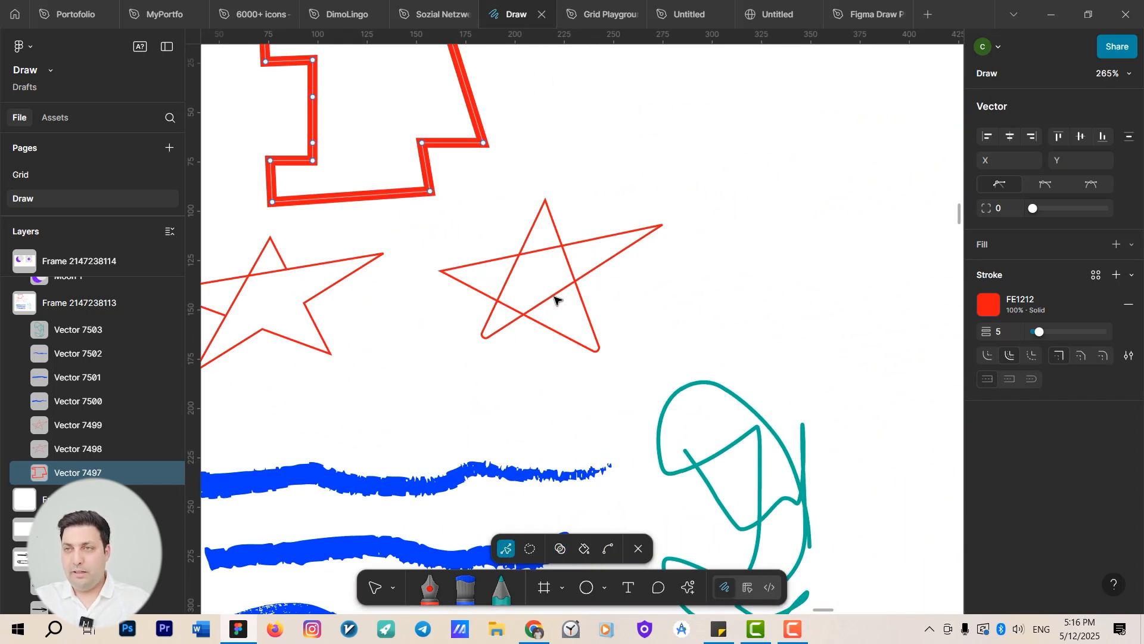
{"action": "left_click", "coordinate": [554, 297]}
{"action": "double_click", "coordinate": [554, 297]}
{"action": "scroll", "coordinate": [557, 301], "scroll_direction": "up", "scroll_amount": 5, "text": "ctrl"}
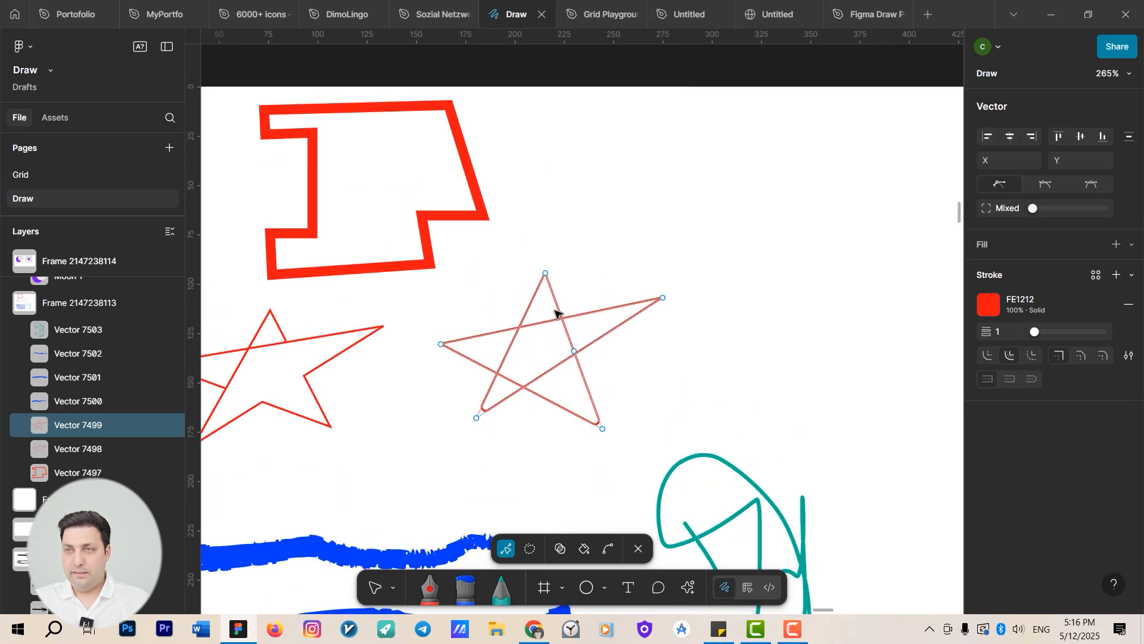
{"action": "key", "text": "shift+s"}
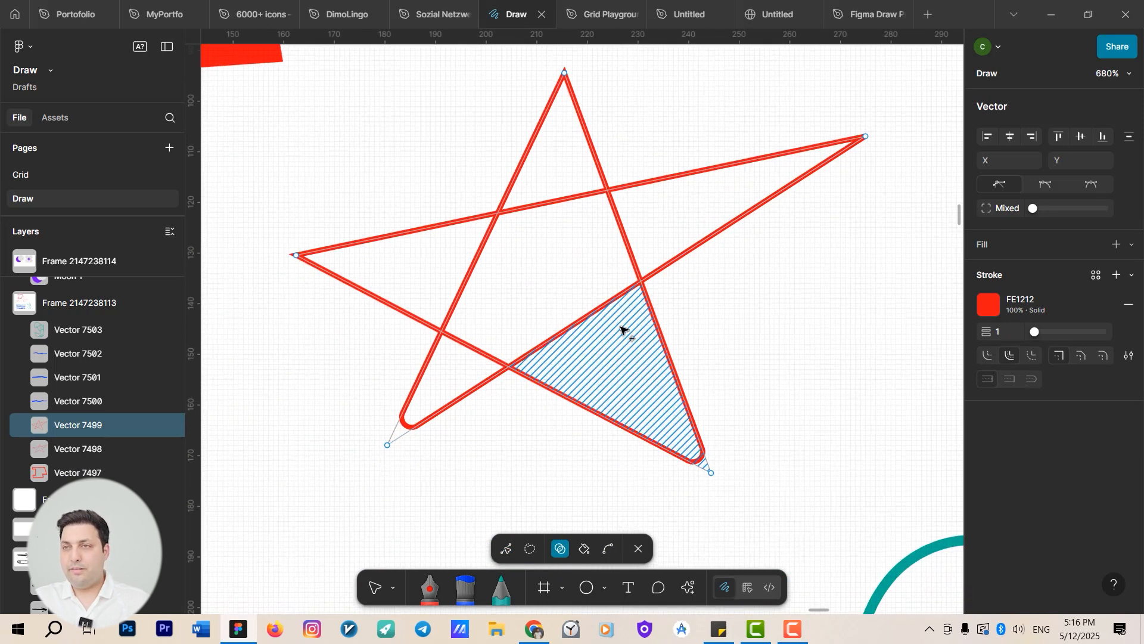
{"action": "left_click_drag", "start_coordinate": [625, 357], "coordinate": [551, 197]}
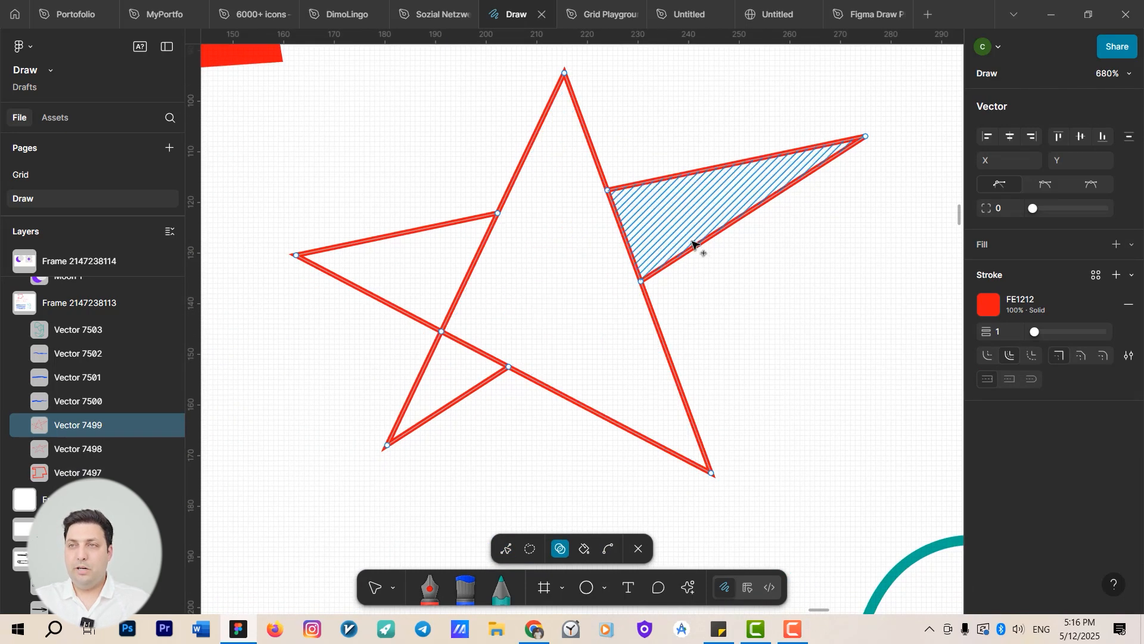
{"action": "left_click", "coordinate": [688, 234], "text": "alt"}
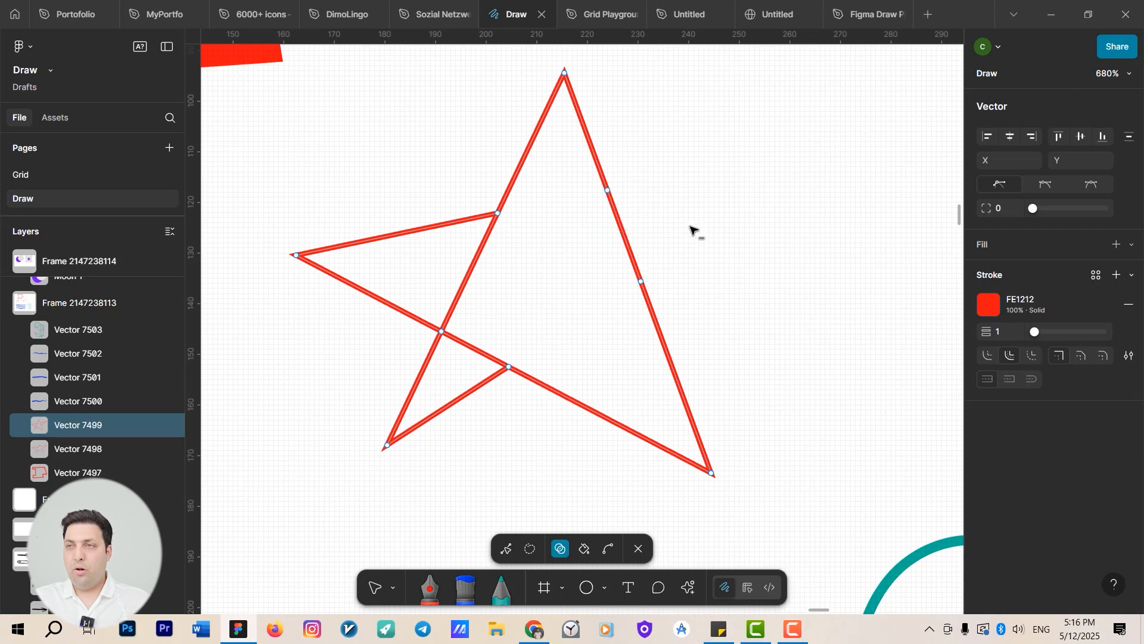
Leave vector editing and move the Moon 1 circle group down to Y 35 inside its frame
{"action": "scroll", "coordinate": [695, 232], "scroll_direction": "down", "scroll_amount": 6, "text": "ctrl"}
{"action": "scroll", "coordinate": [614, 236], "scroll_direction": "down", "scroll_amount": 2, "text": "ctrl"}
{"action": "left_click_drag", "start_coordinate": [493, 225], "coordinate": [236, 108]}
{"action": "scroll", "coordinate": [617, 302], "scroll_direction": "up", "scroll_amount": 3, "text": "ctrl"}
{"action": "key", "text": "Escape"}
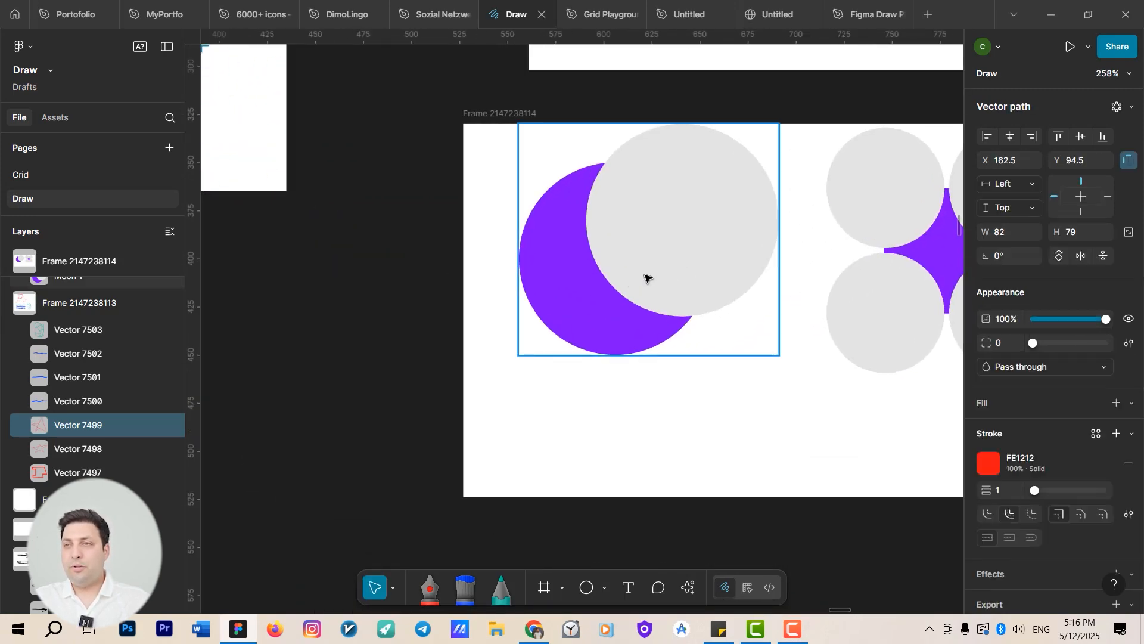
{"action": "left_click_drag", "start_coordinate": [659, 261], "coordinate": [658, 328]}
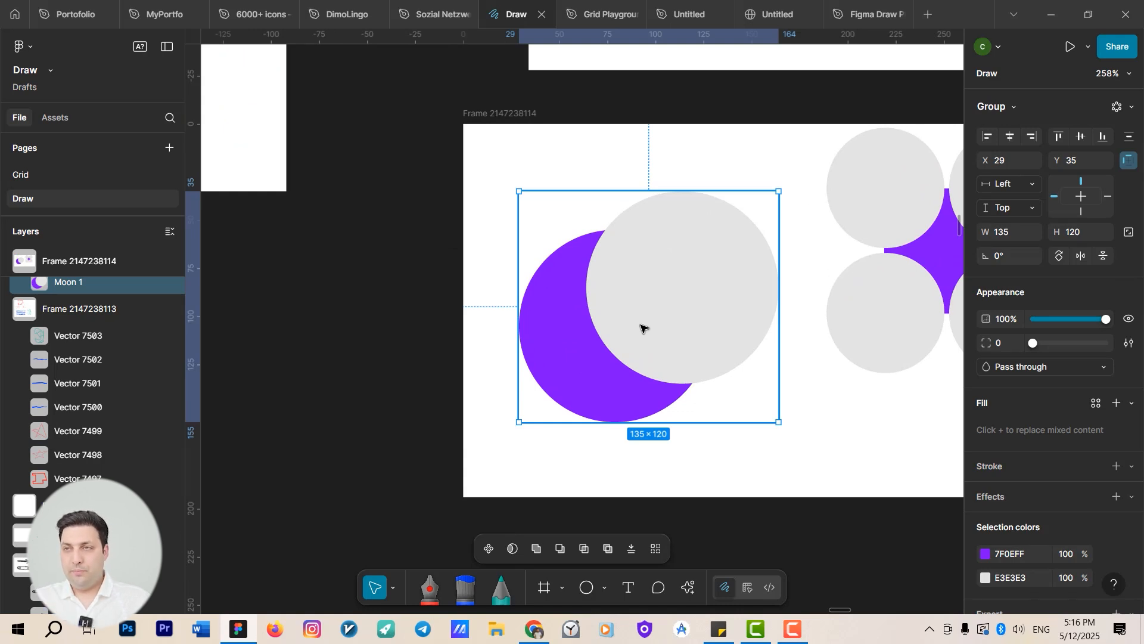
Open the purple and grey moon circles together for vector editing and subtract their overlapping region with Shape Builder
{"action": "double_click", "coordinate": [643, 325]}
{"action": "left_click", "coordinate": [562, 356], "text": "shift"}
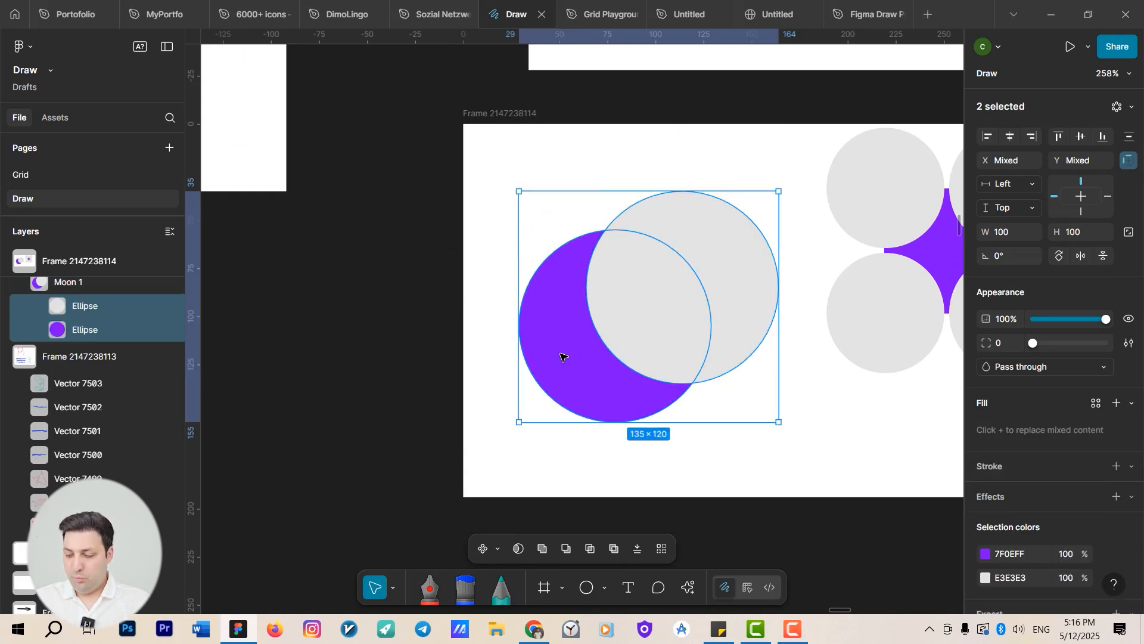
{"action": "key", "text": "Return"}
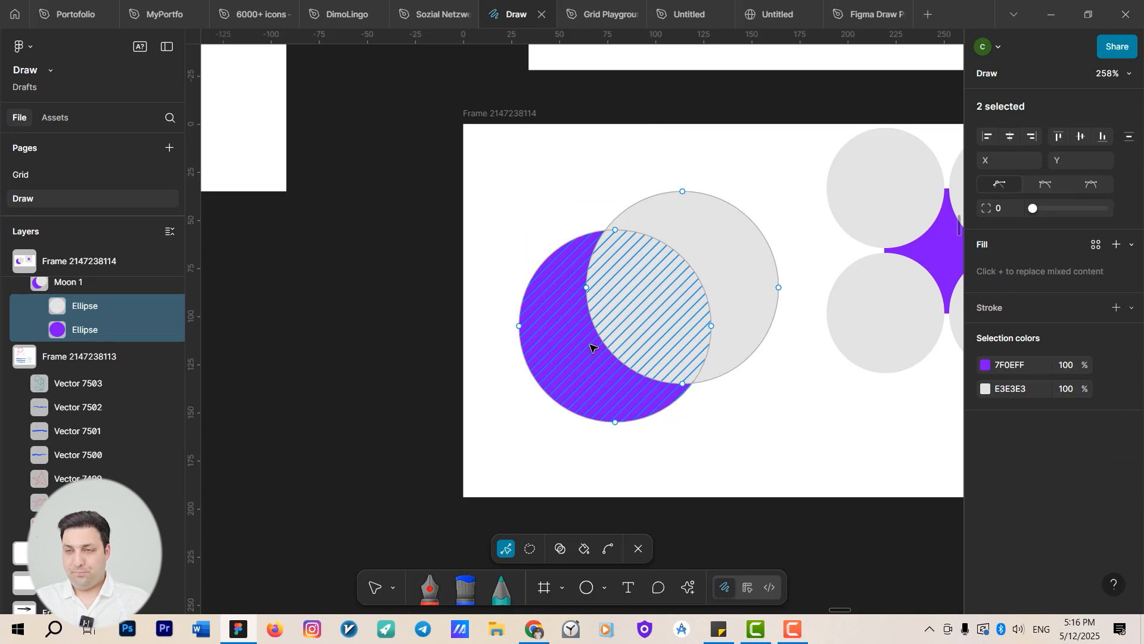
{"action": "key", "text": "shift+s"}
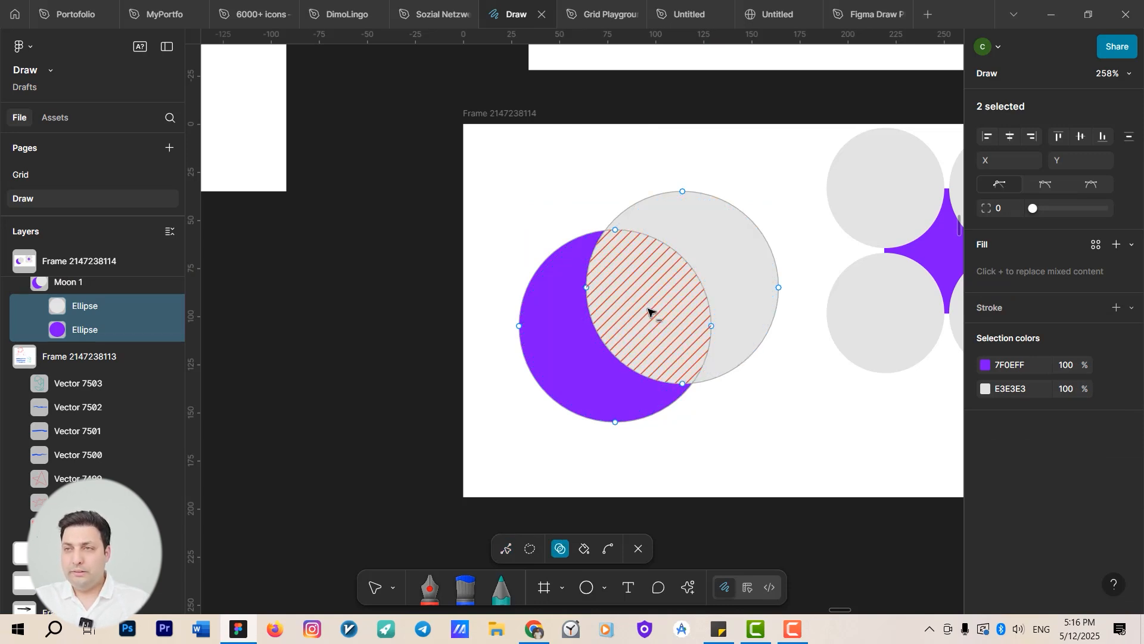
{"action": "left_click", "coordinate": [682, 309], "text": "alt"}
Move the purple crescent diagonally down and left, away from the grey one, and leave vector editing
{"action": "key", "text": "v"}
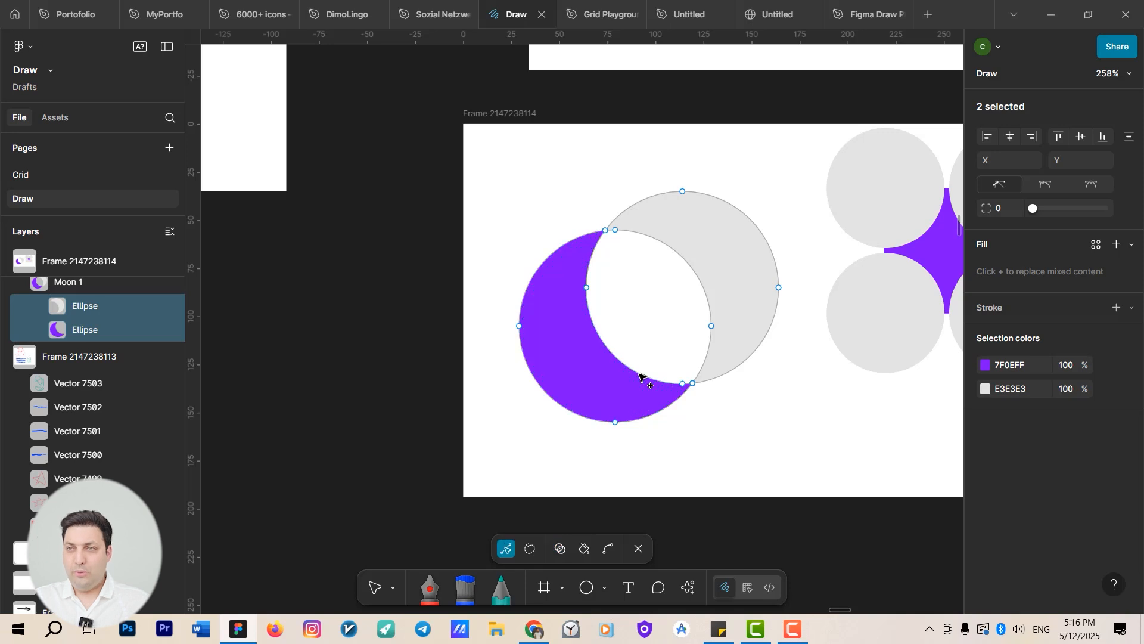
{"action": "left_click", "coordinate": [600, 384]}
{"action": "left_click_drag", "start_coordinate": [577, 407], "coordinate": [556, 427]}
{"action": "left_click", "coordinate": [735, 301]}
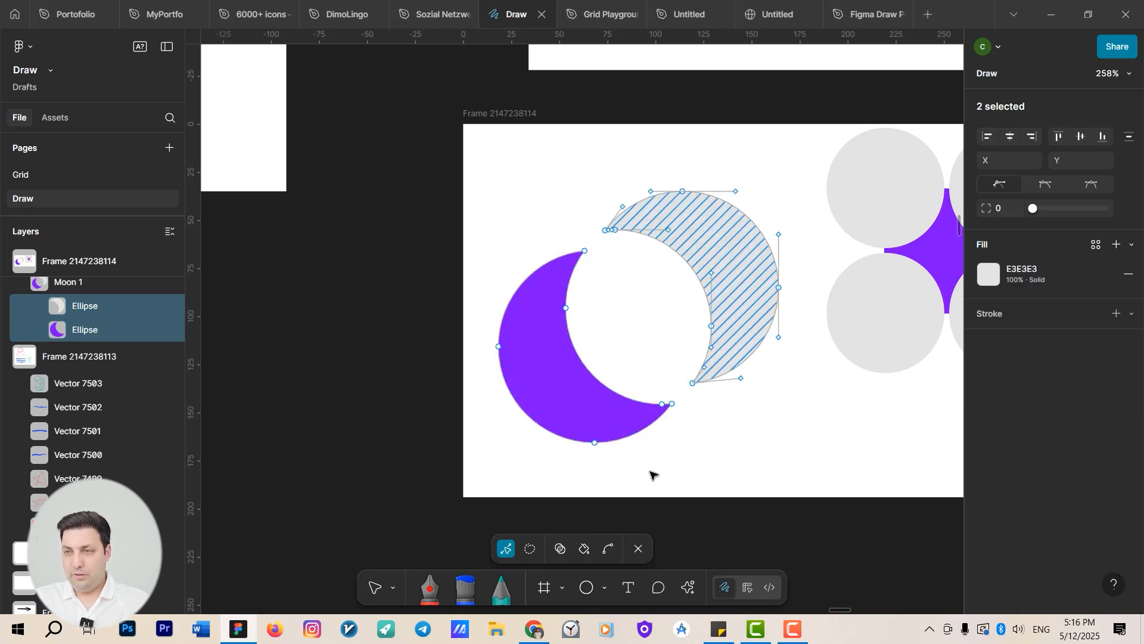
{"action": "key", "text": "Escape"}
Reopen both crescents together for vector editing and remove the grey crescent with Shape Builder
{"action": "double_click", "coordinate": [726, 311]}
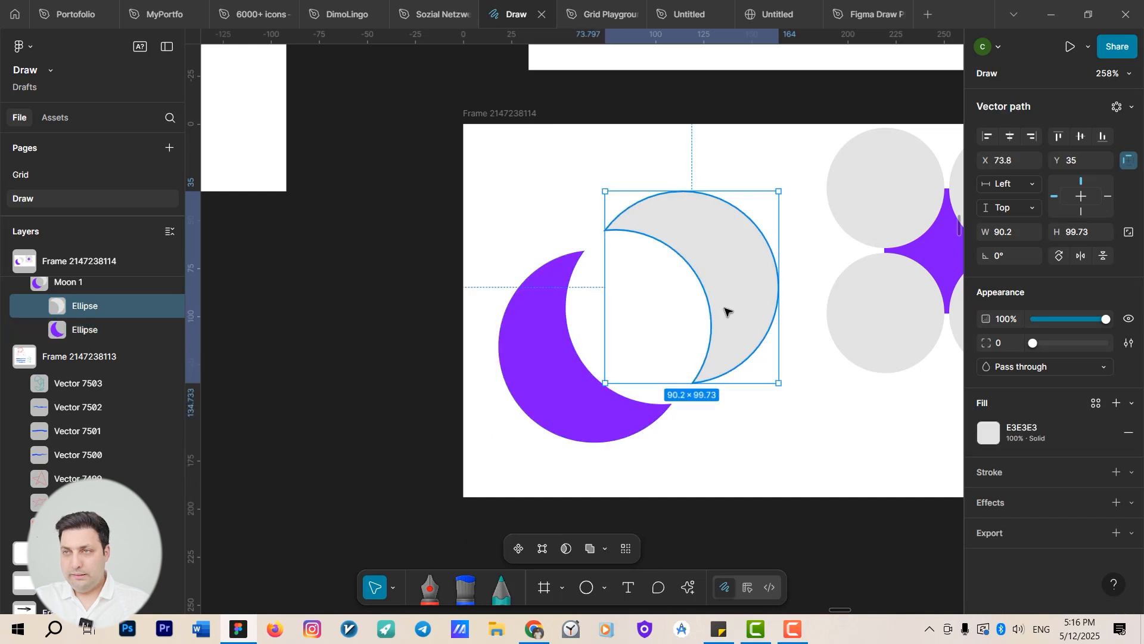
{"action": "left_click", "coordinate": [547, 361], "text": "shift"}
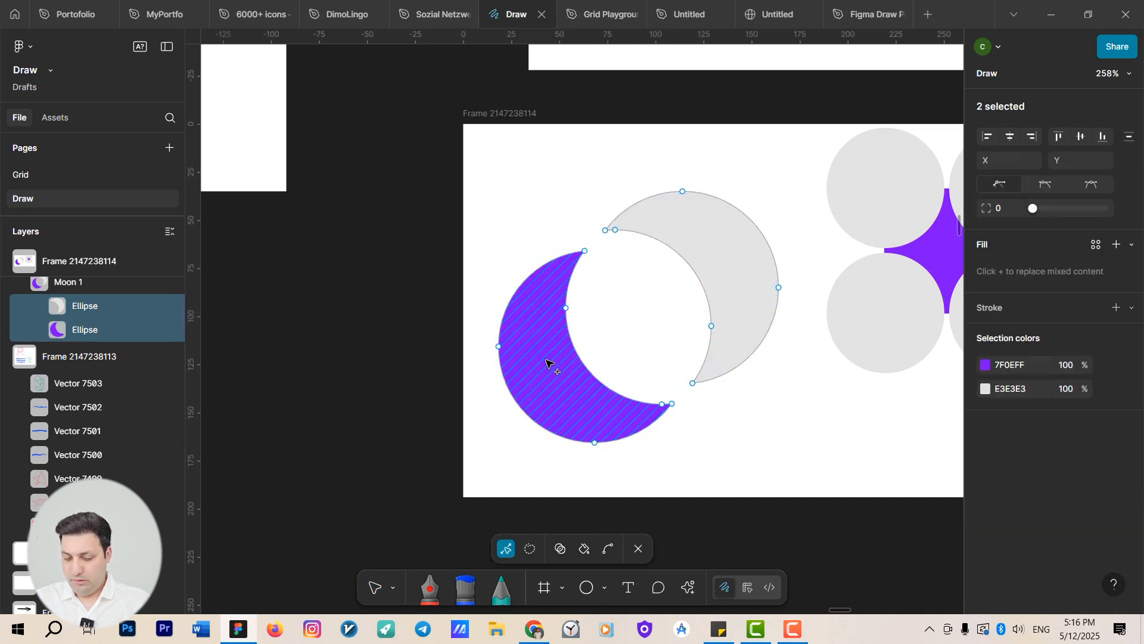
{"action": "key", "text": "shift+m"}
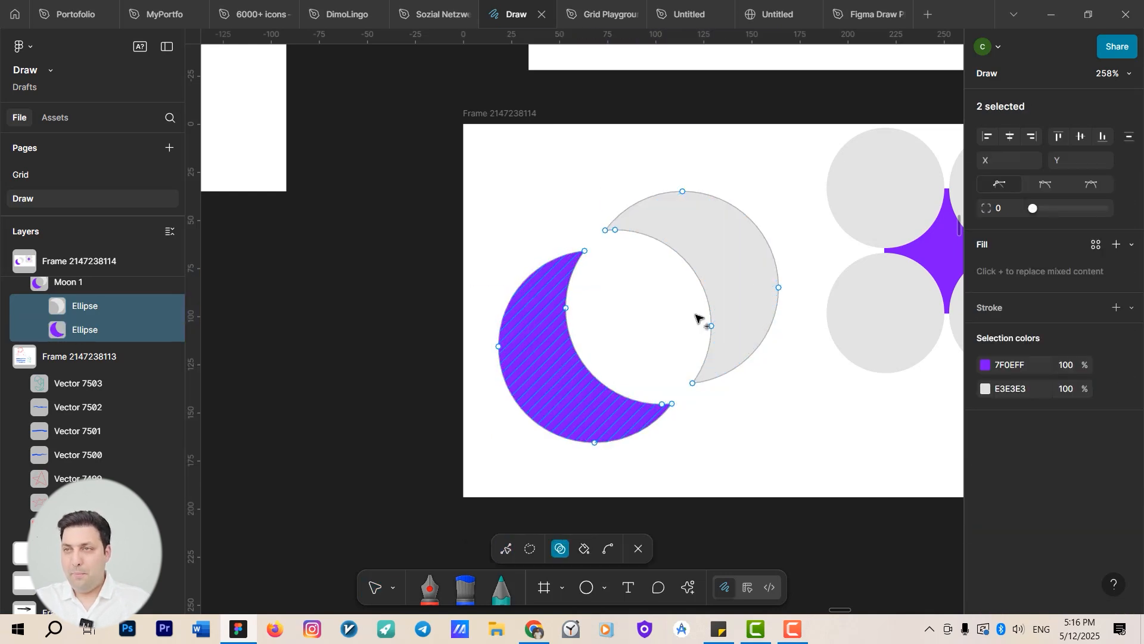
{"action": "left_click", "coordinate": [737, 285], "text": "alt"}
{"action": "scroll", "coordinate": [695, 337], "scroll_direction": "down", "scroll_amount": 3}
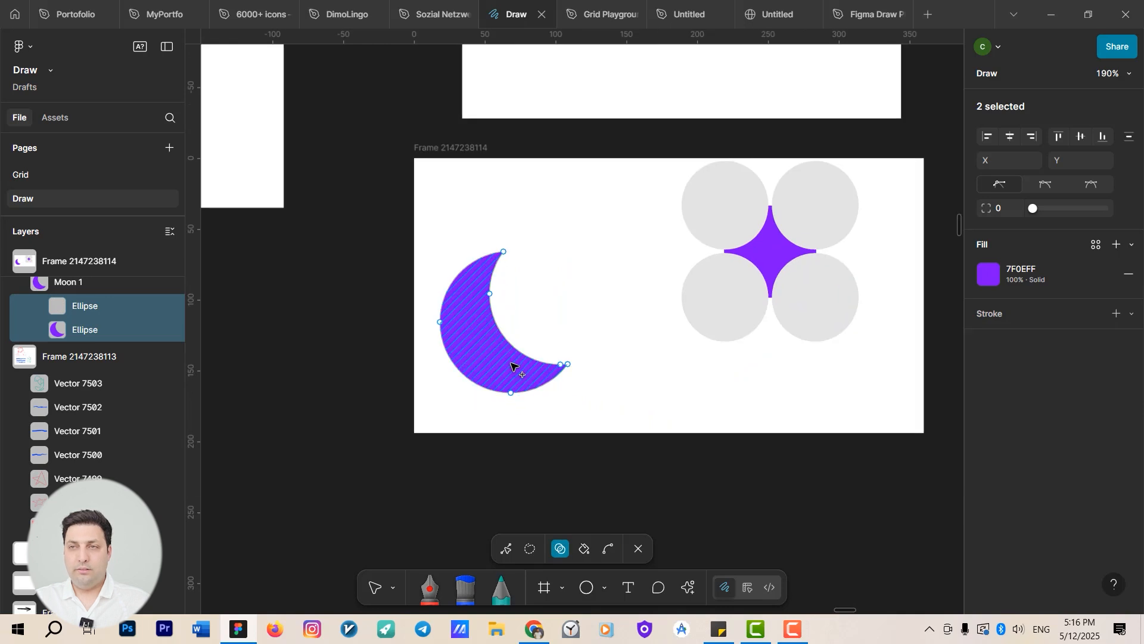
{"action": "key", "text": "v"}
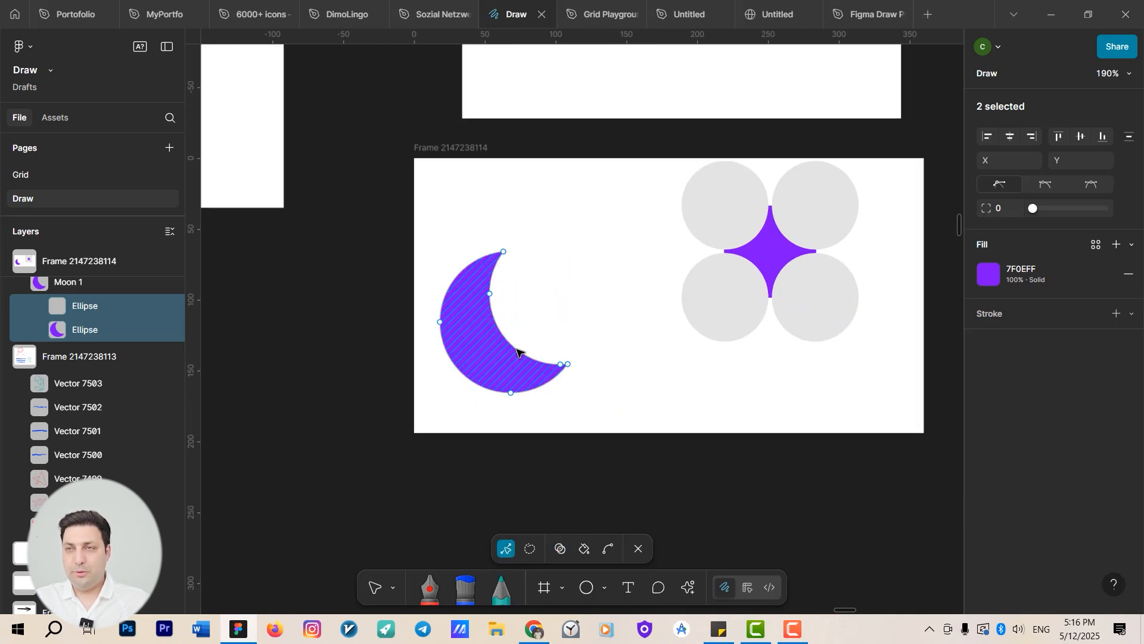
Leave vector editing of the moon and select the four grey circles together with the purple rectangle of Star 1
{"action": "left_click_drag", "start_coordinate": [481, 352], "coordinate": [486, 312]}
{"action": "left_click_drag", "start_coordinate": [628, 329], "coordinate": [470, 410]}
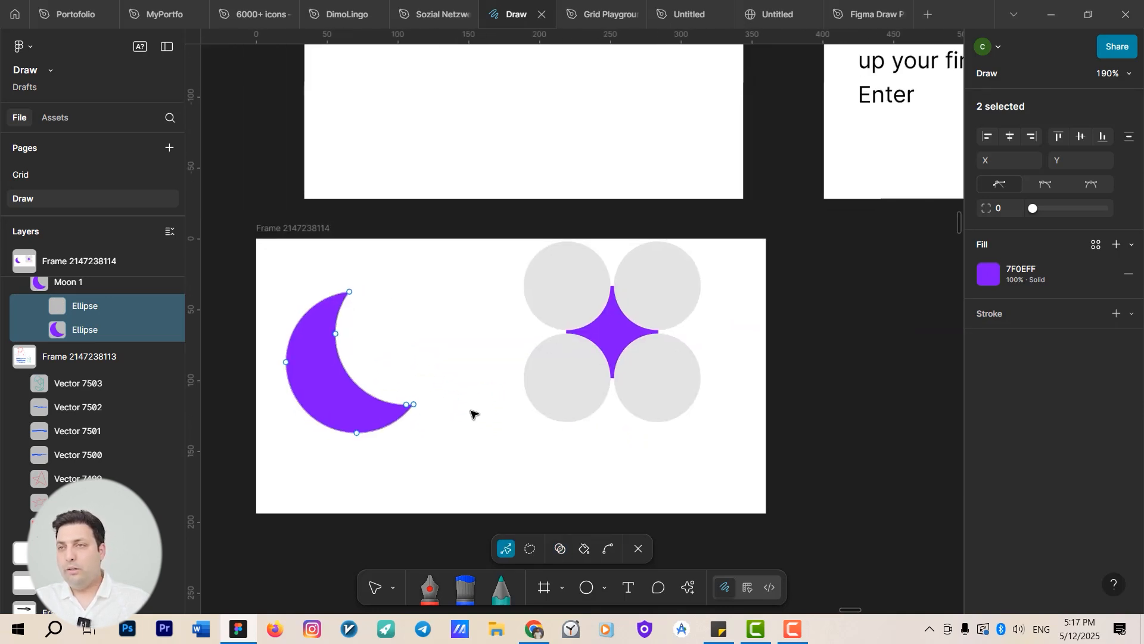
{"action": "key", "text": "Escape"}
{"action": "double_click", "coordinate": [563, 300]}
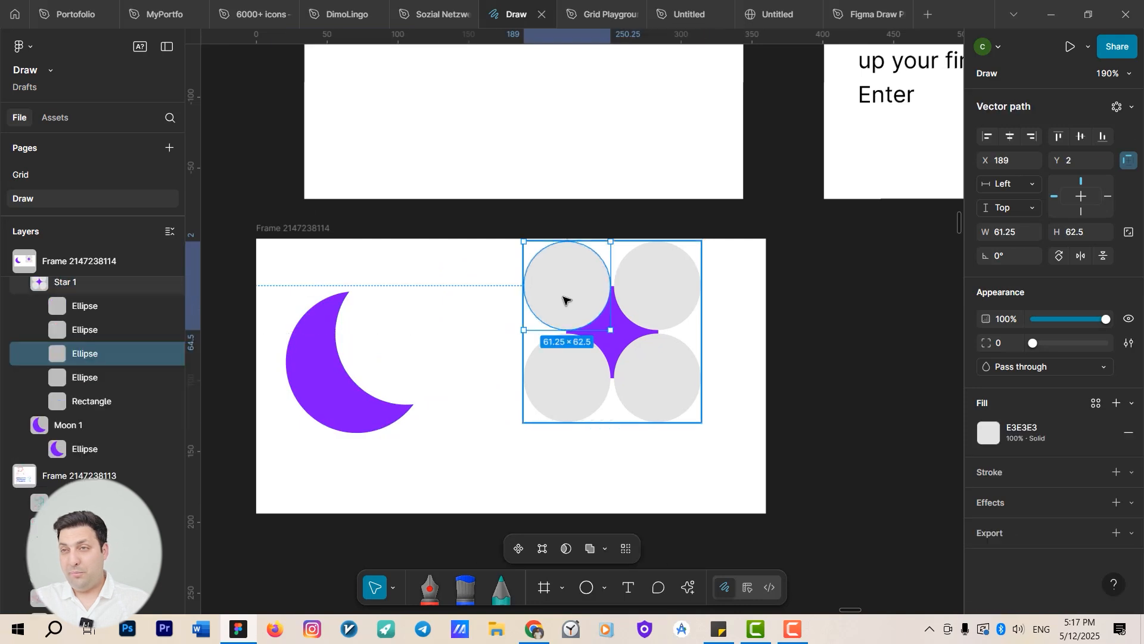
{"action": "left_click", "coordinate": [654, 294], "text": "shift"}
{"action": "left_click", "coordinate": [667, 373], "text": "shift"}
{"action": "left_click", "coordinate": [579, 382], "text": "shift"}
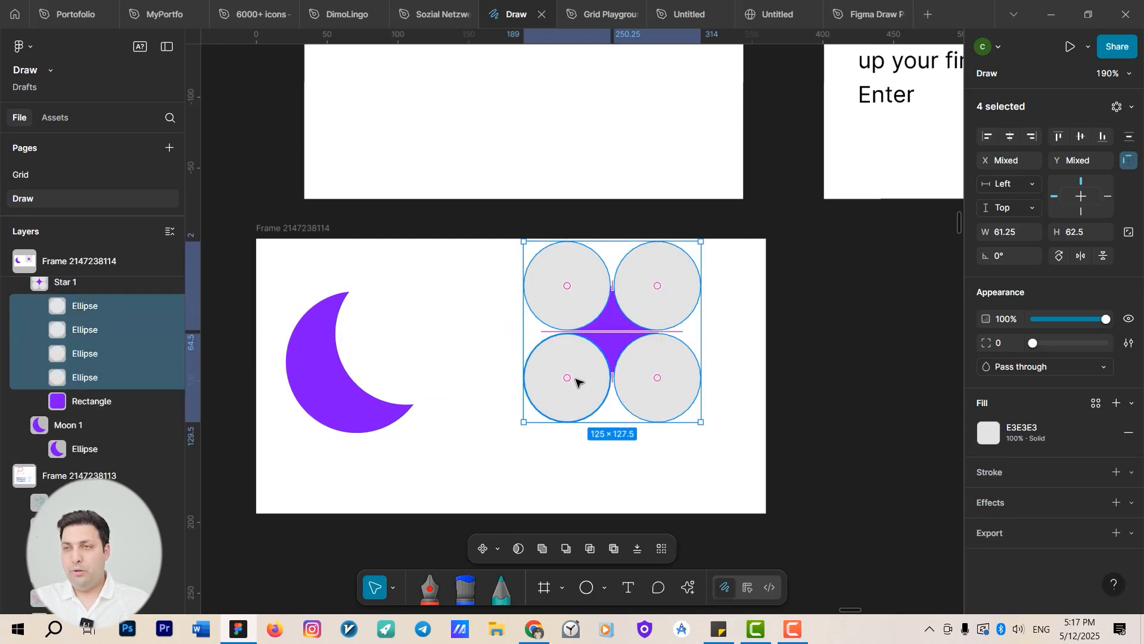
{"action": "left_click", "coordinate": [620, 340], "text": "shift"}
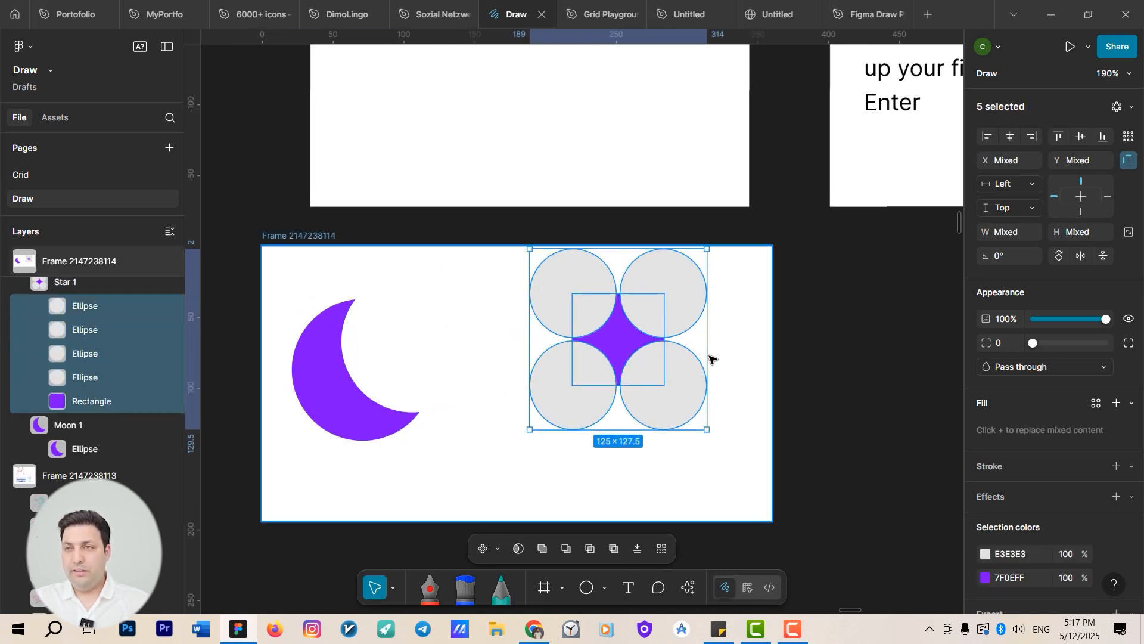
Open the five selected shapes together for vector editing and subtract both upper circles, including their overlaps with the rectangle, using Shape Builder
{"action": "scroll", "coordinate": [614, 335], "scroll_direction": "up", "scroll_amount": 5}
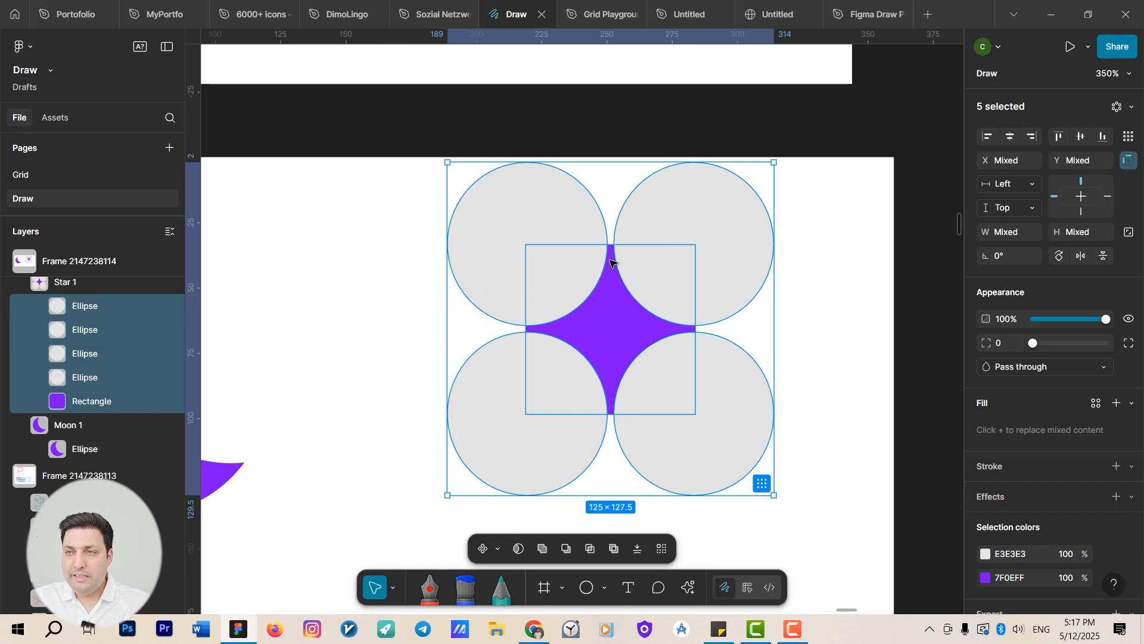
{"action": "key", "text": "shift+s"}
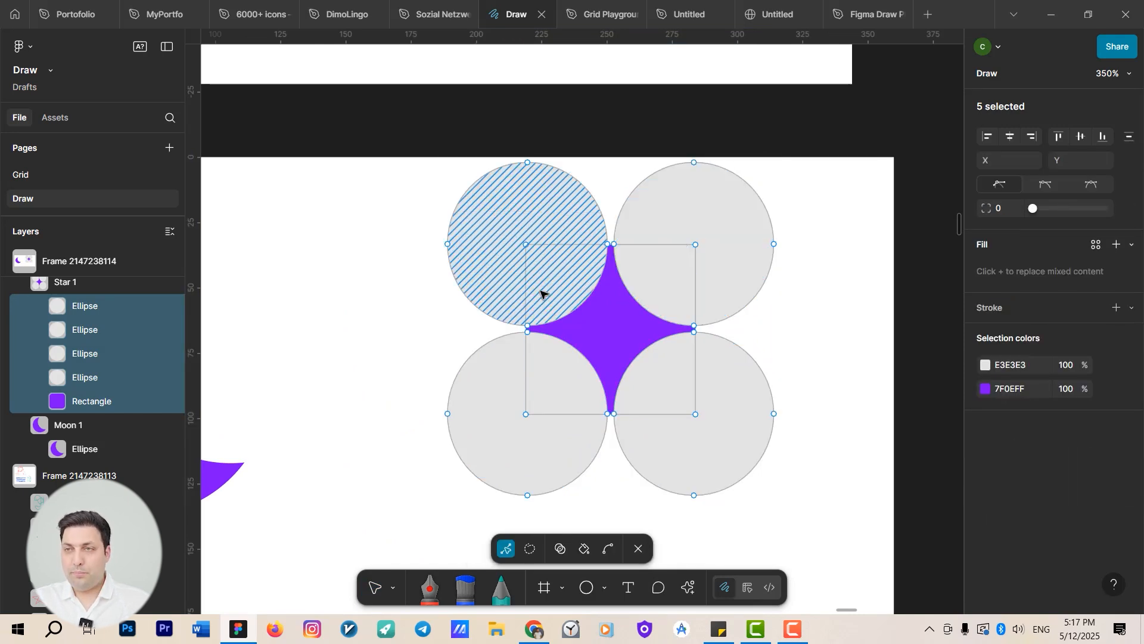
{"action": "left_click", "coordinate": [560, 549]}
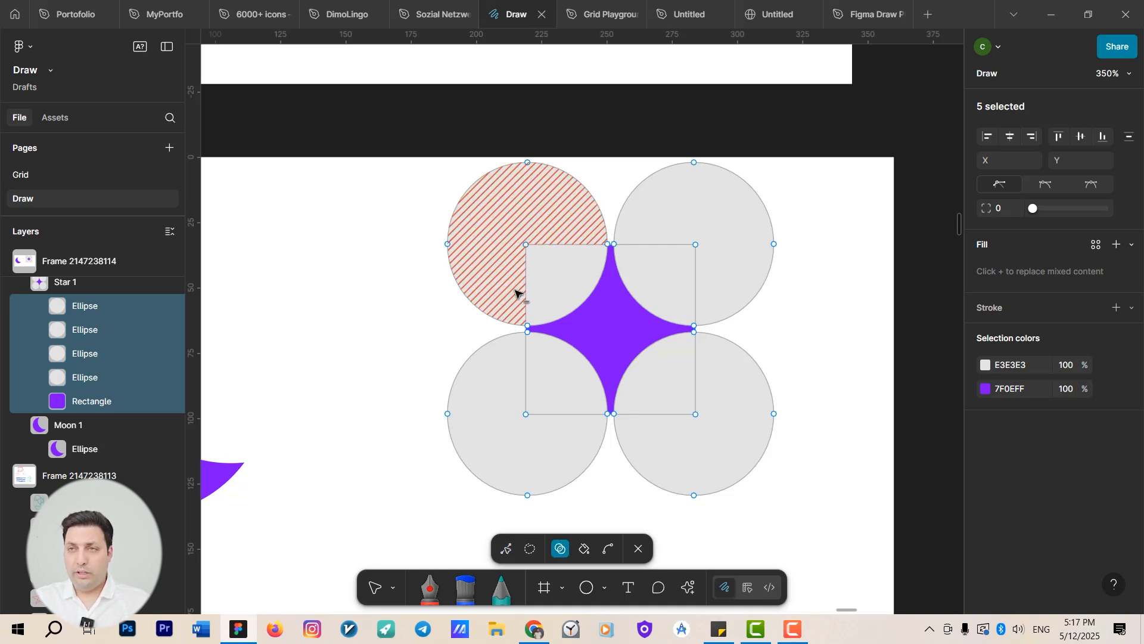
{"action": "left_click", "coordinate": [570, 292], "text": "alt"}
{"action": "left_click", "coordinate": [666, 281], "text": "alt"}
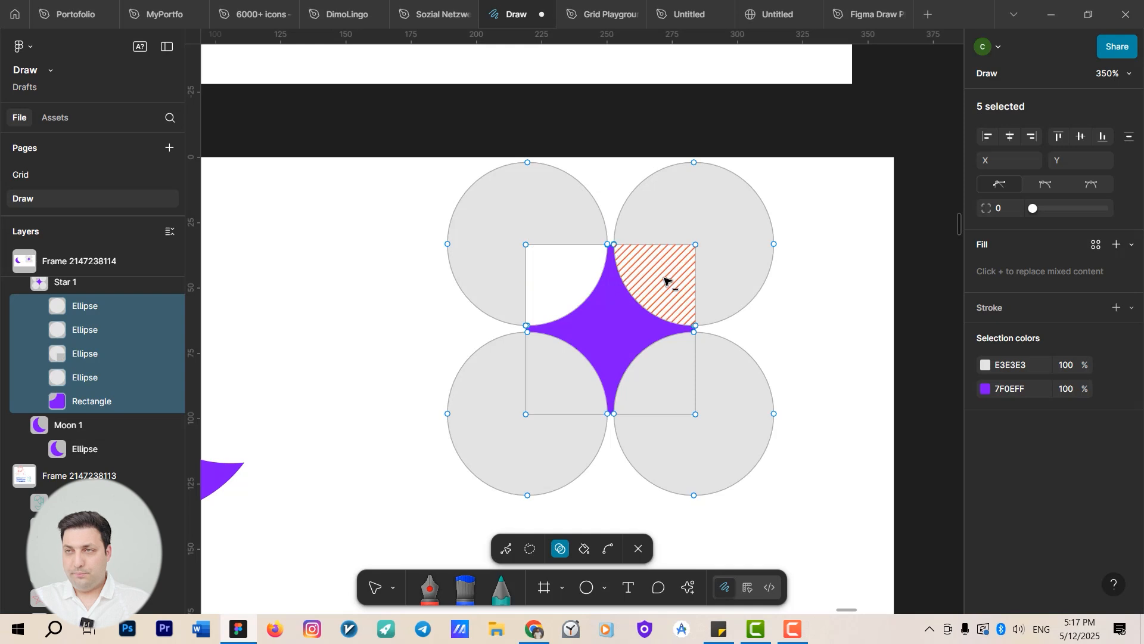
{"action": "left_click", "coordinate": [660, 214], "text": "alt"}
{"action": "left_click", "coordinate": [552, 220], "text": "alt"}
Subtract both lower circles and their overlaps from the purple rectangle with Shape Builder, and leave vector editing
{"action": "left_click", "coordinate": [506, 408], "text": "alt"}
{"action": "left_click", "coordinate": [551, 378], "text": "alt"}
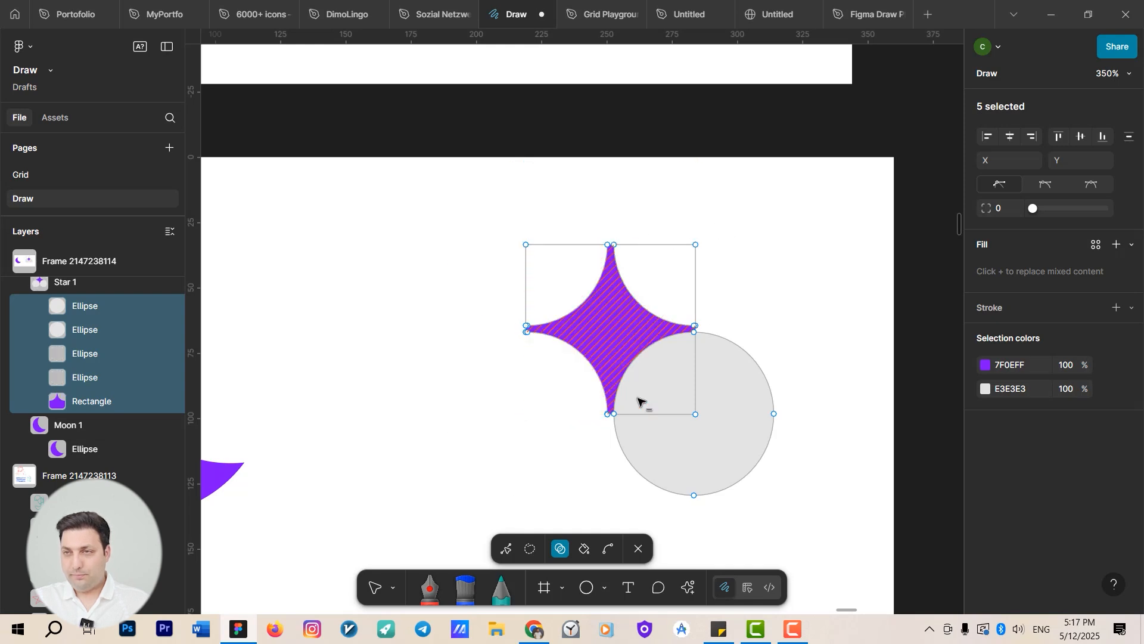
{"action": "left_click", "coordinate": [640, 396], "text": "alt"}
{"action": "left_click", "coordinate": [686, 483], "text": "alt"}
{"action": "scroll", "coordinate": [682, 492], "scroll_direction": "down", "scroll_amount": 4, "text": "ctrl"}
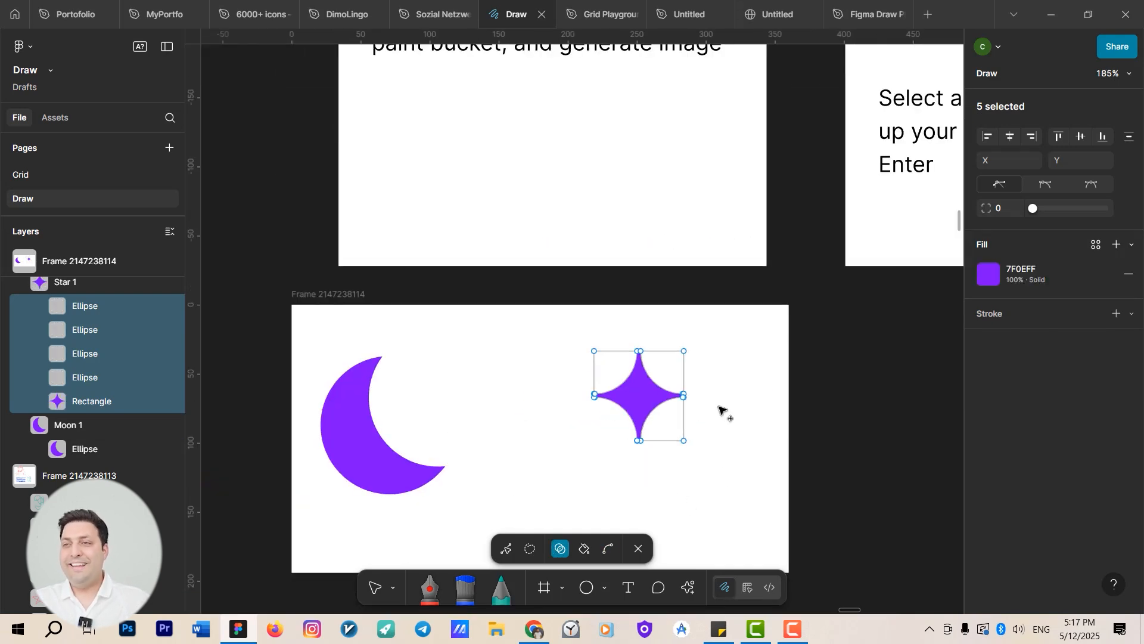
{"action": "key", "text": "Escape"}
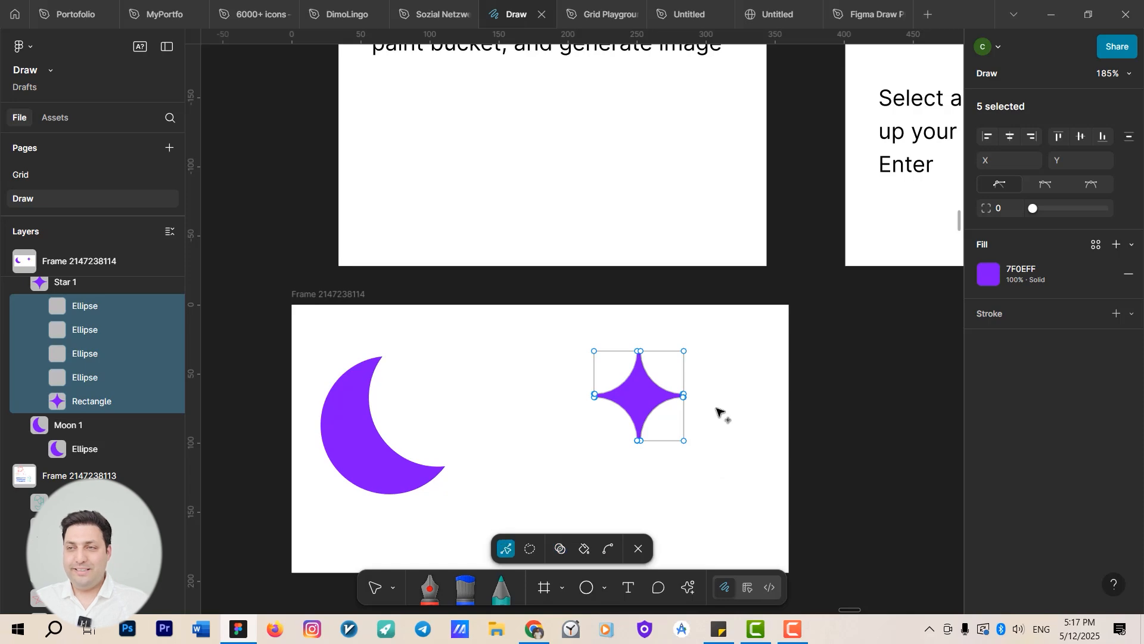
{"action": "key", "text": "Escape"}
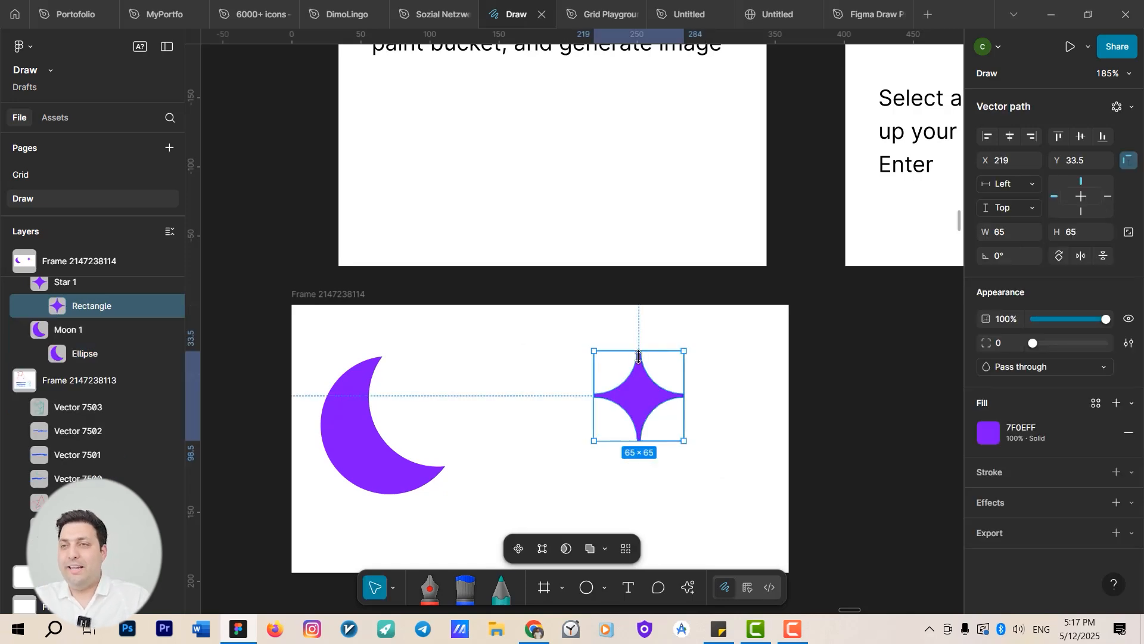
{"action": "scroll", "coordinate": [639, 356], "scroll_direction": "down", "scroll_amount": 6, "text": "ctrl"}
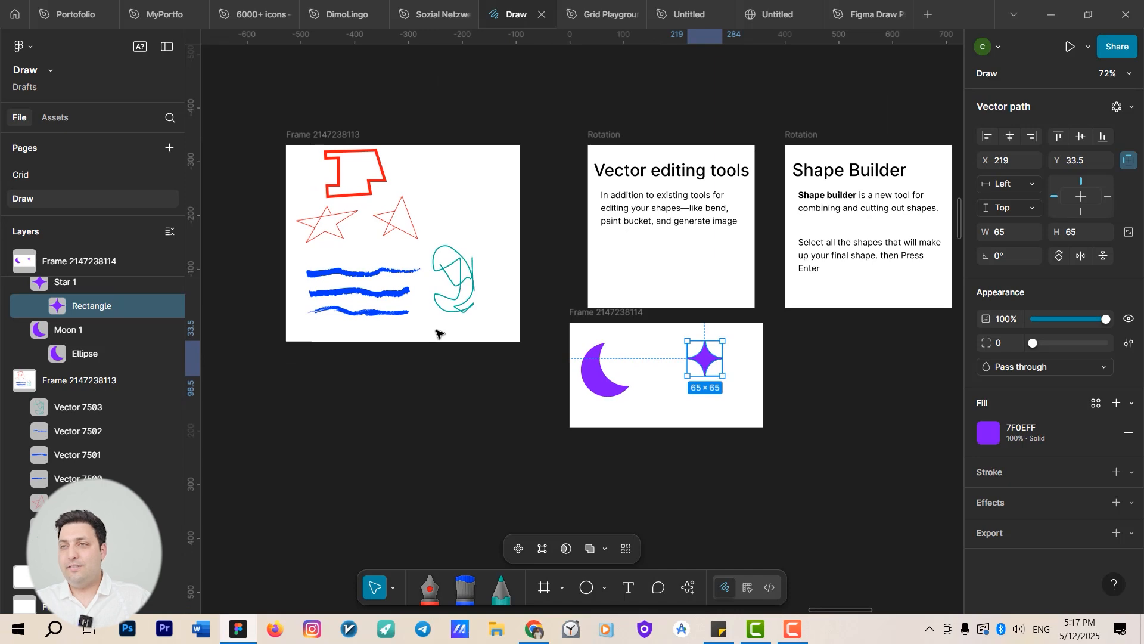
{"action": "scroll", "coordinate": [350, 191], "scroll_direction": "up", "scroll_amount": 6, "text": "ctrl"}
{"action": "left_click", "coordinate": [399, 171]}
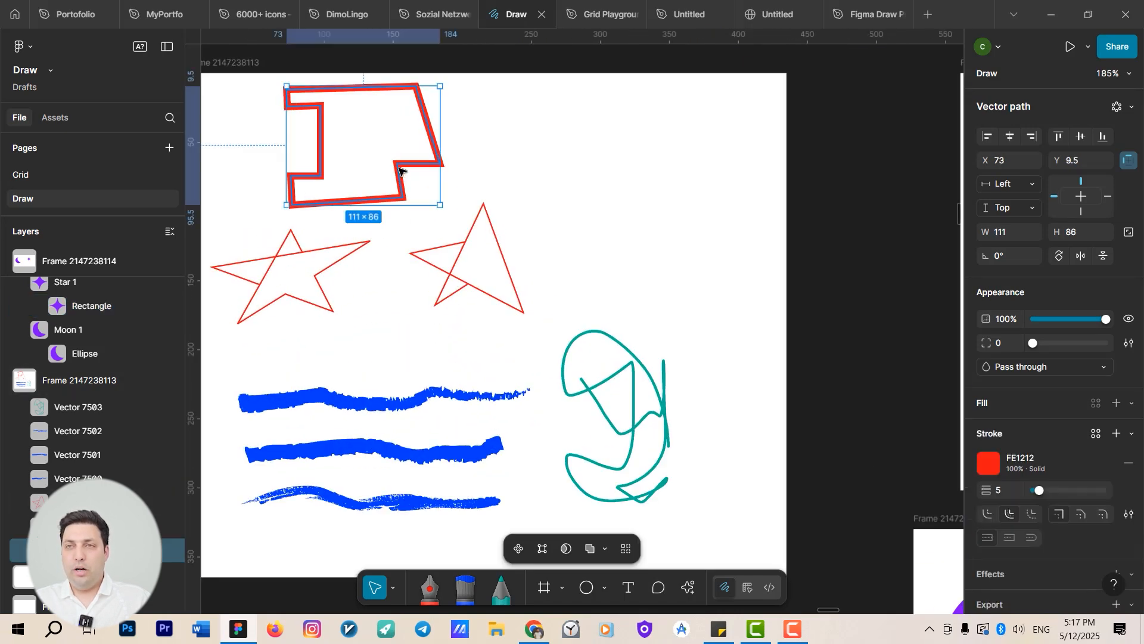
{"action": "scroll", "coordinate": [429, 203], "scroll_direction": "up", "scroll_amount": 3}
{"action": "scroll", "coordinate": [455, 253], "scroll_direction": "up", "scroll_amount": 5, "text": "ctrl"}
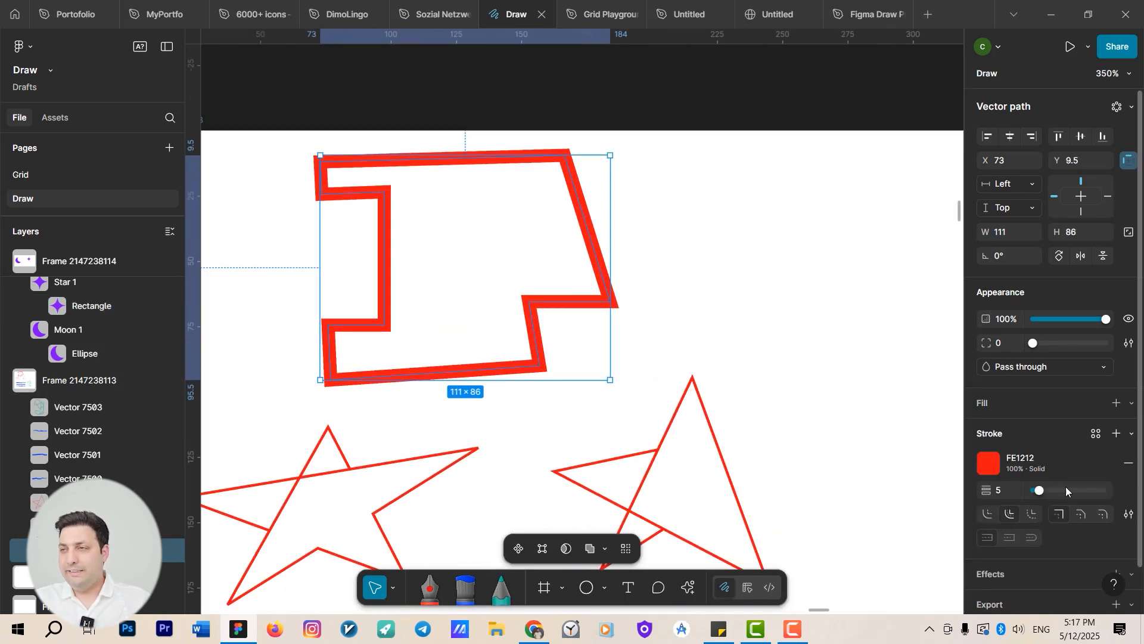
{"action": "left_click", "coordinate": [988, 464]}
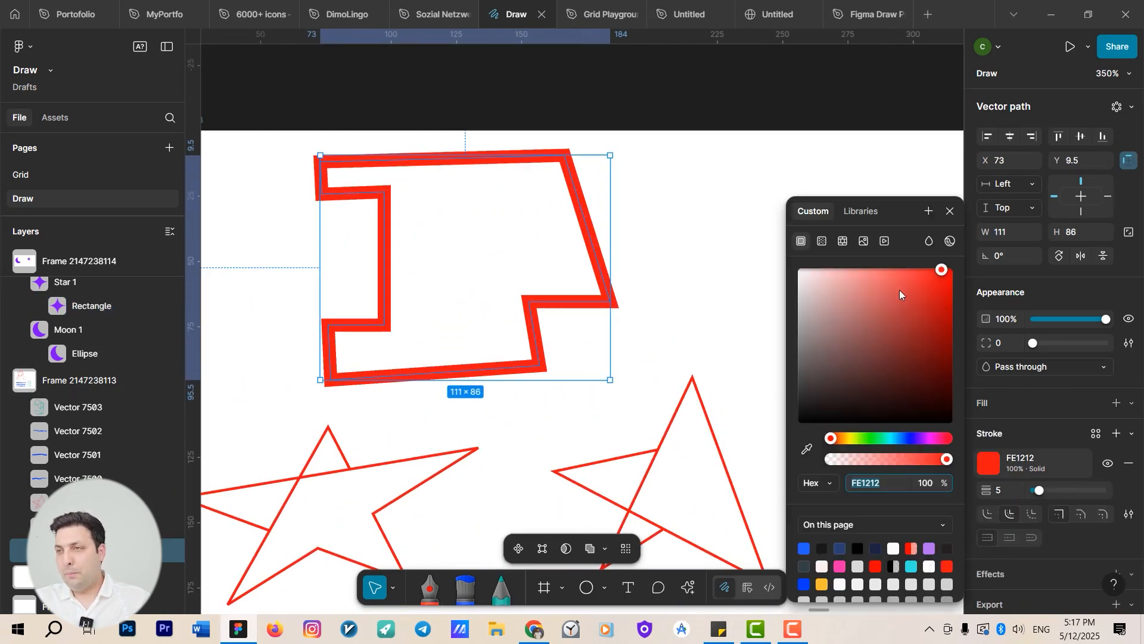
{"action": "left_click", "coordinate": [863, 241]}
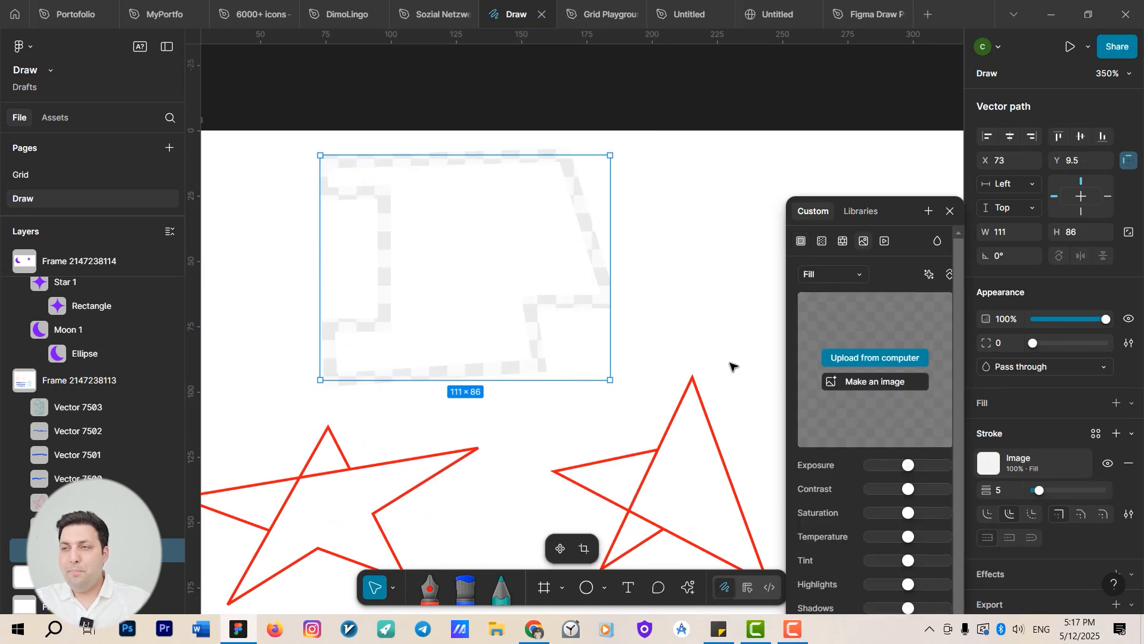
Generate an AI image for the polygon from the prompt "ball" using gpt-image-1, and deselect the shape
{"action": "left_click", "coordinate": [862, 381]}
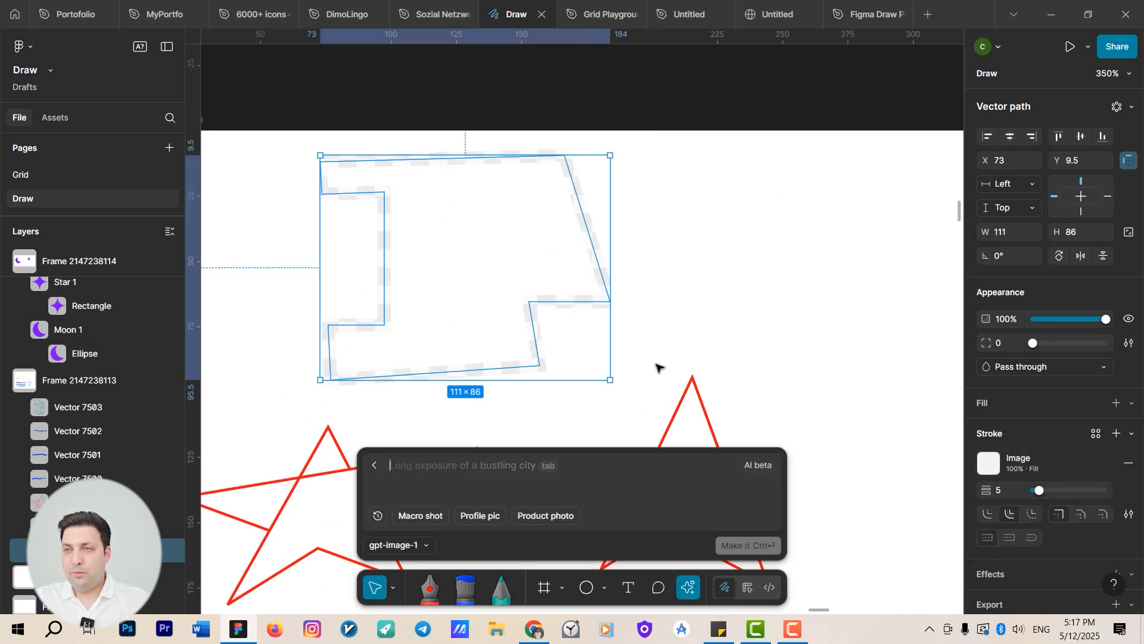
{"action": "type", "text": "ball"}
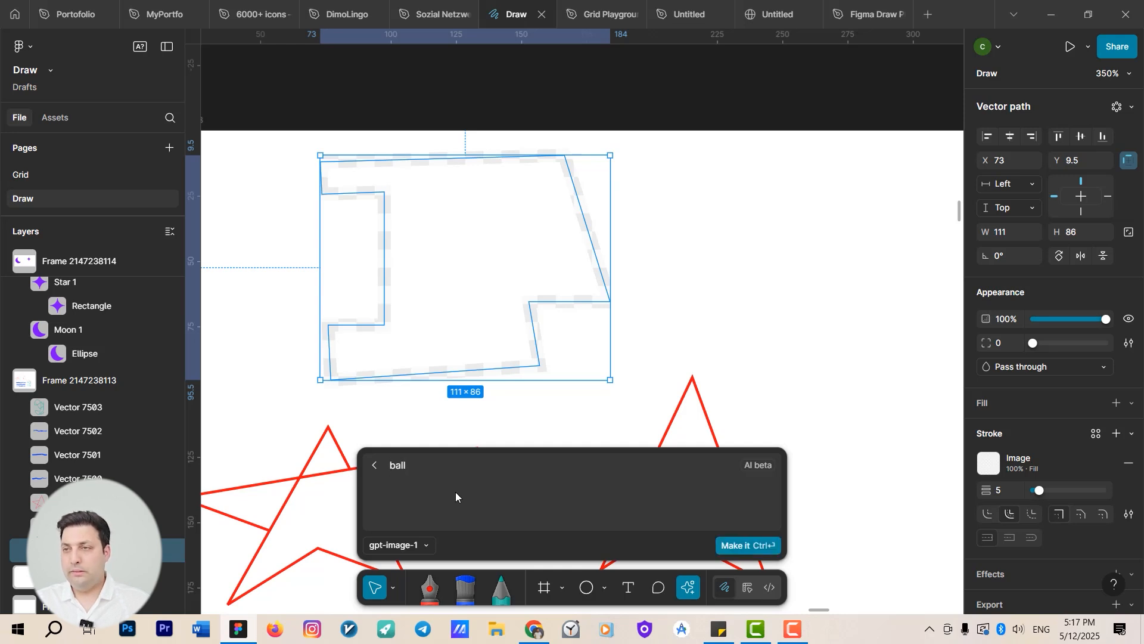
{"action": "left_click", "coordinate": [757, 545]}
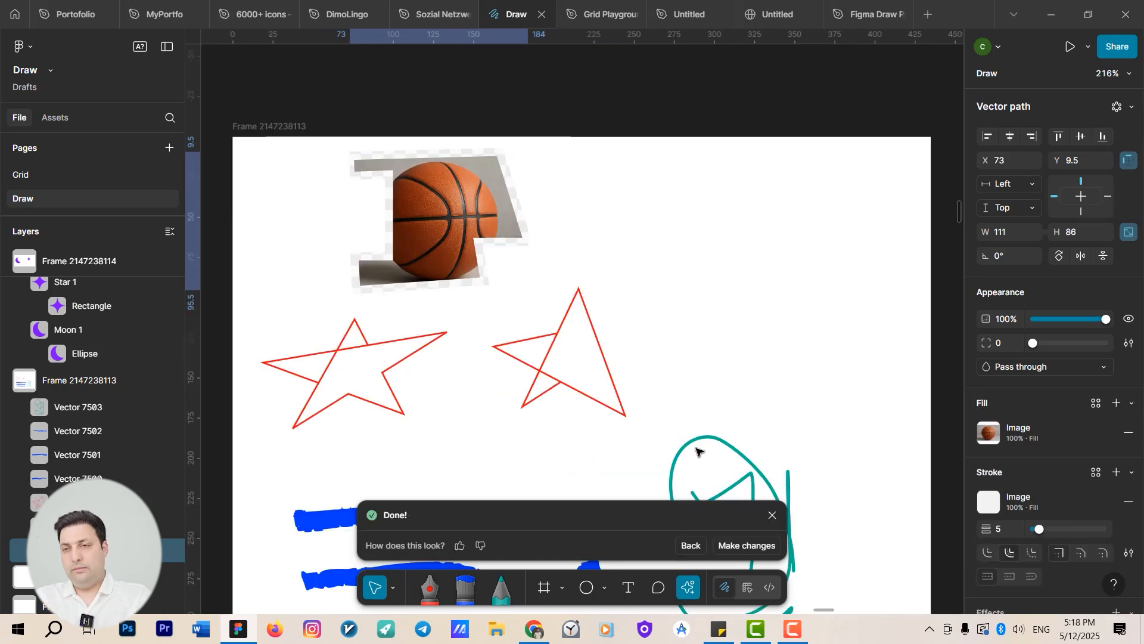
{"action": "scroll", "coordinate": [386, 209], "scroll_direction": "up", "scroll_amount": 5}
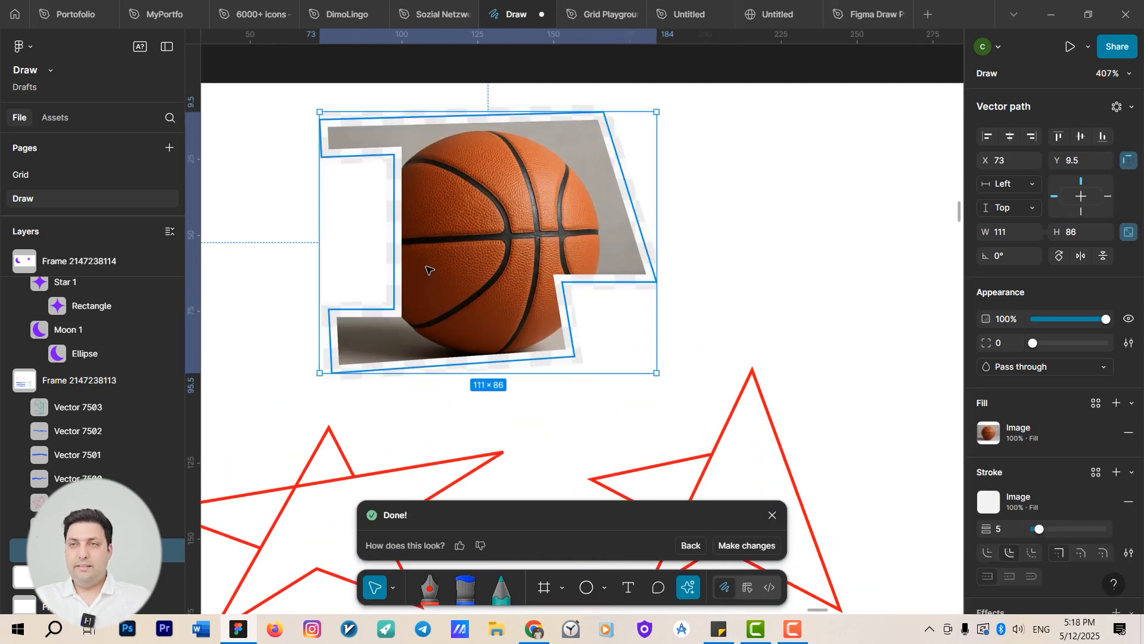
{"action": "left_click", "coordinate": [798, 219]}
{"action": "scroll", "coordinate": [690, 263], "scroll_direction": "down", "scroll_amount": 5}
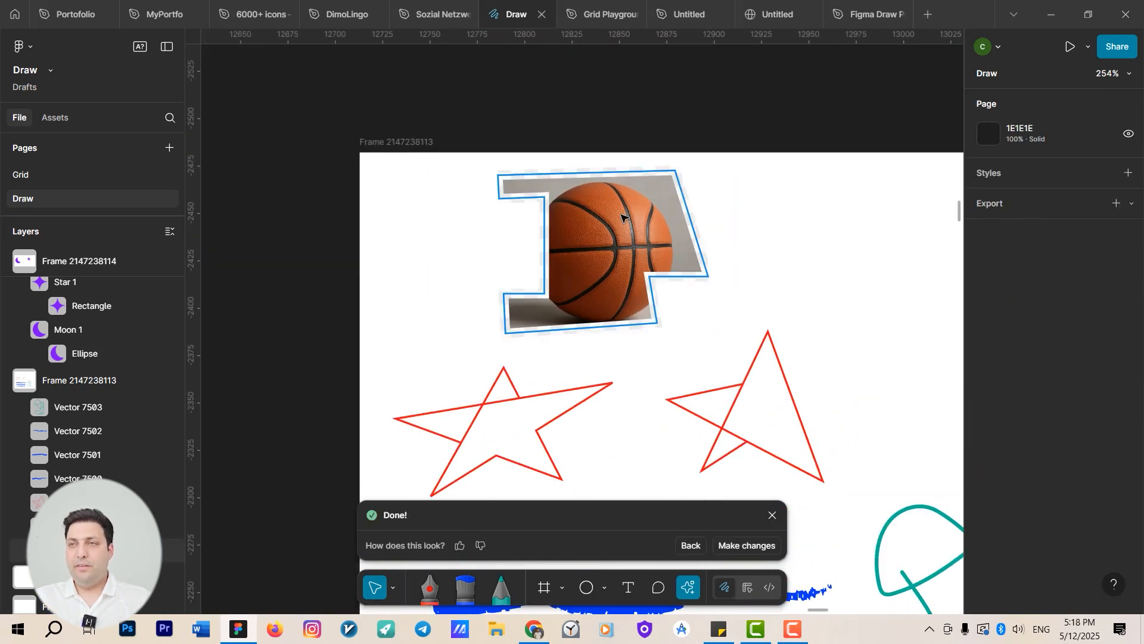
{"action": "left_click_drag", "start_coordinate": [585, 275], "coordinate": [447, 172]}
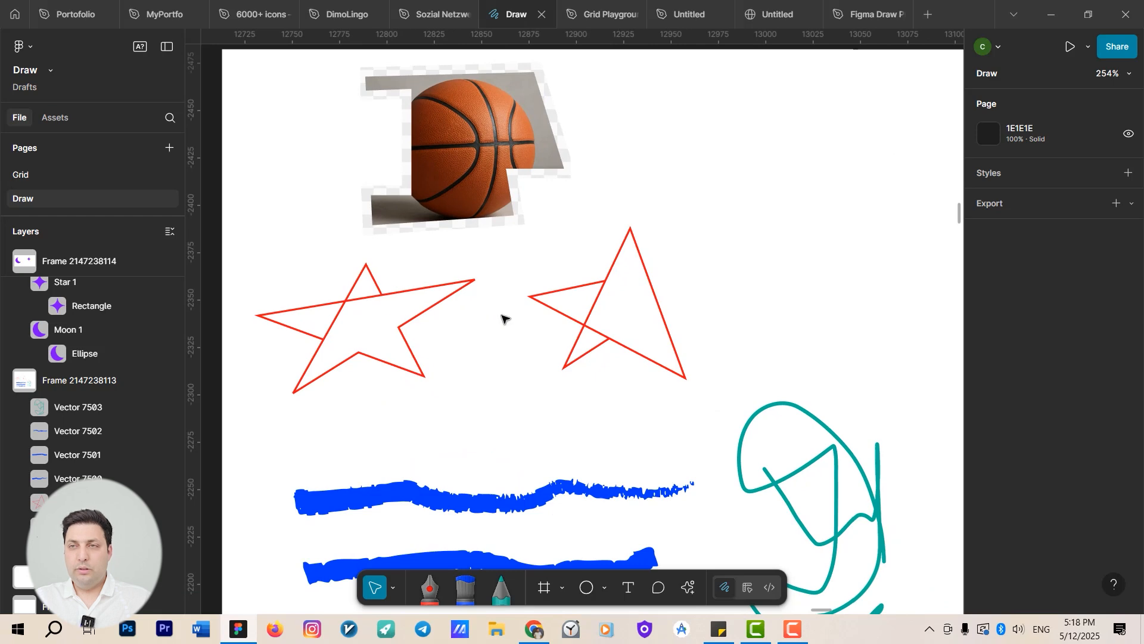
Change the stroke paint of the wide red star outline beneath the basketball shape to an image
{"action": "left_click", "coordinate": [362, 301]}
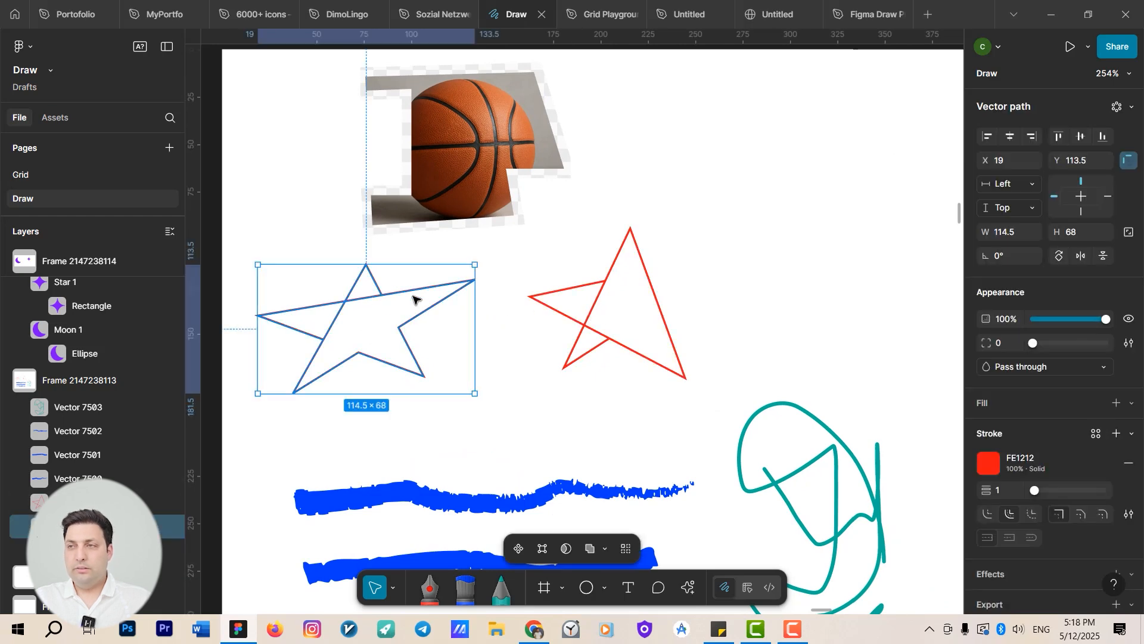
{"action": "left_click", "coordinate": [986, 470]}
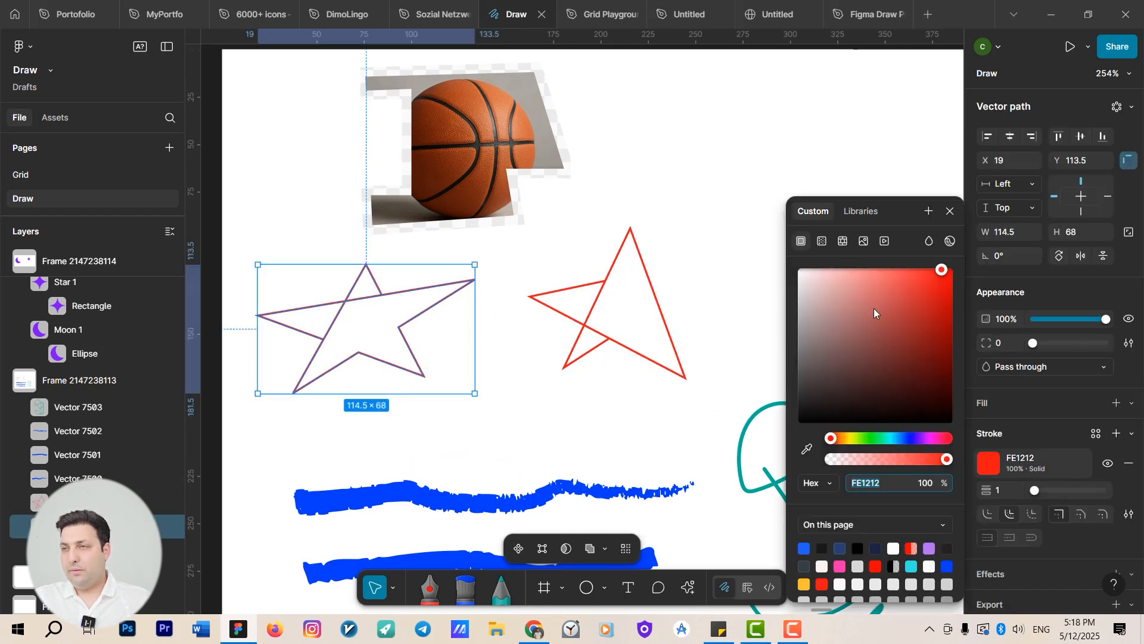
{"action": "left_click", "coordinate": [864, 241]}
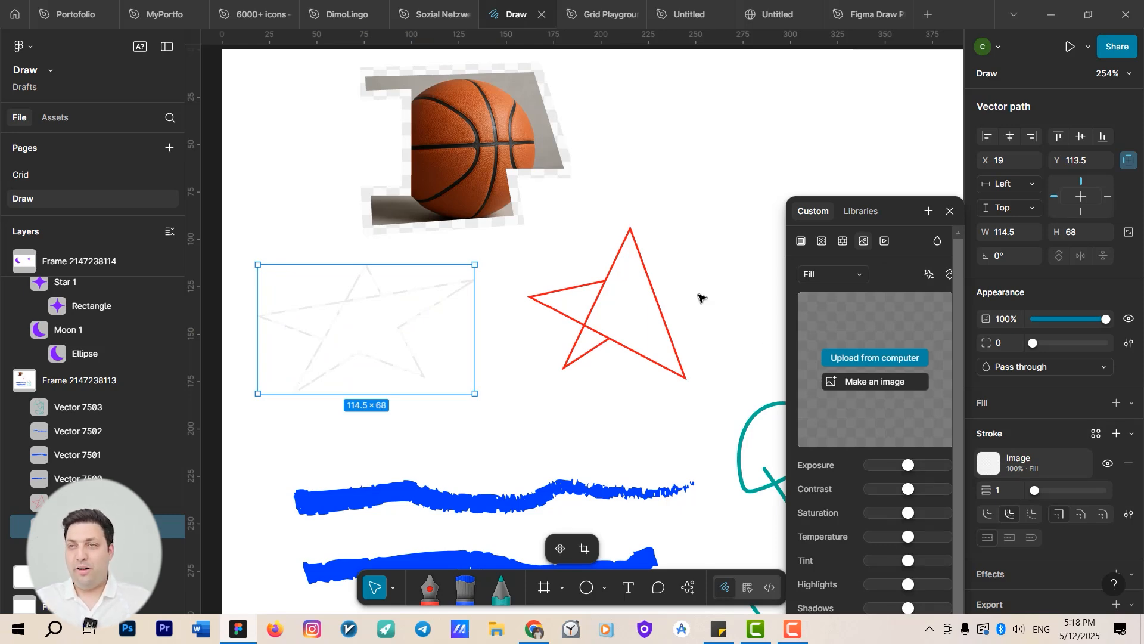
{"action": "scroll", "coordinate": [697, 294], "scroll_direction": "down", "scroll_amount": 10}
{"action": "scroll", "coordinate": [437, 343], "scroll_direction": "right", "scroll_amount": 5}
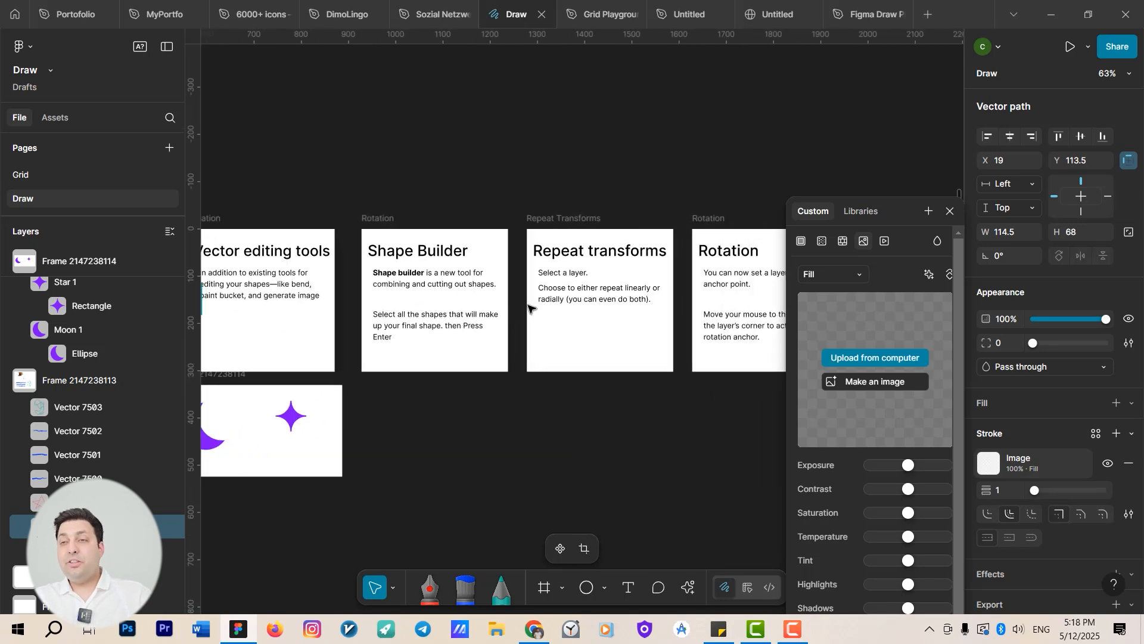
{"action": "left_click_drag", "start_coordinate": [530, 308], "coordinate": [620, 265]}
{"action": "left_click_drag", "start_coordinate": [503, 334], "coordinate": [628, 301]}
{"action": "scroll", "coordinate": [500, 253], "scroll_direction": "down", "scroll_amount": 4}
{"action": "scroll", "coordinate": [530, 330], "scroll_direction": "up", "scroll_amount": 6}
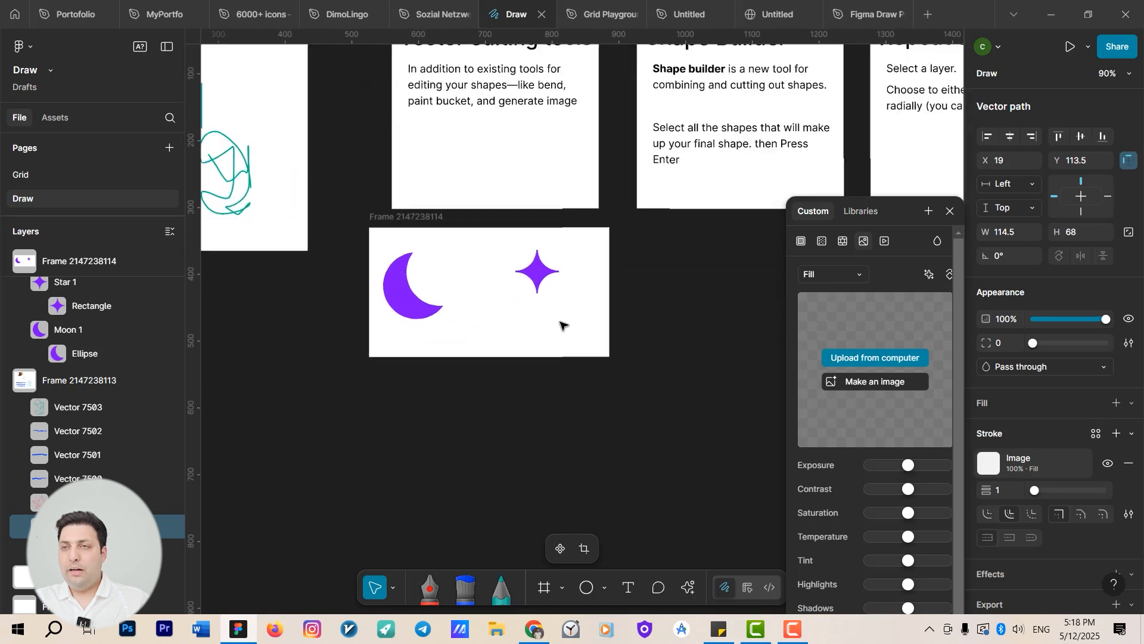
{"action": "left_click_drag", "start_coordinate": [560, 325], "coordinate": [503, 289]}
{"action": "left_click", "coordinate": [344, 189]}
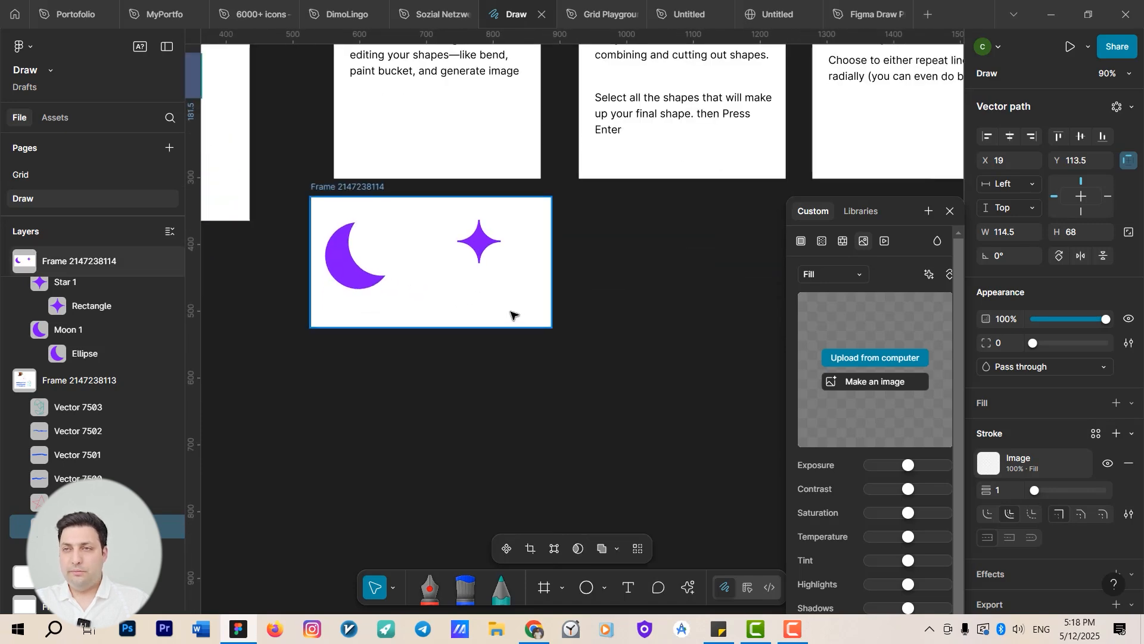
{"action": "left_click", "coordinate": [477, 281]}
{"action": "left_click", "coordinate": [327, 187]}
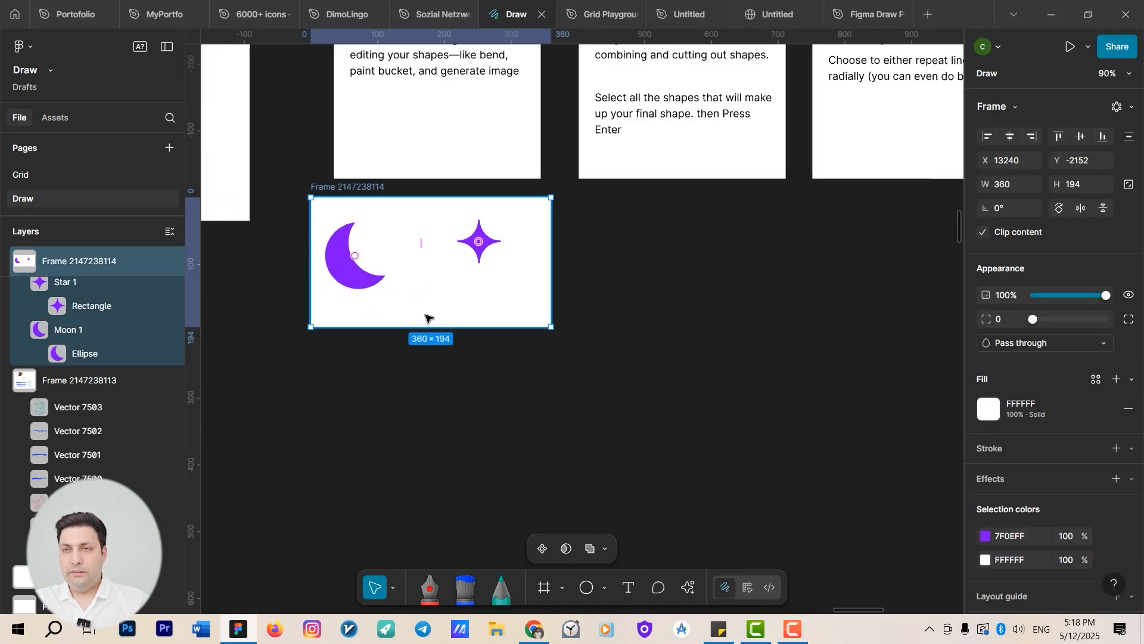
{"action": "left_click_drag", "start_coordinate": [426, 327], "coordinate": [427, 462]}
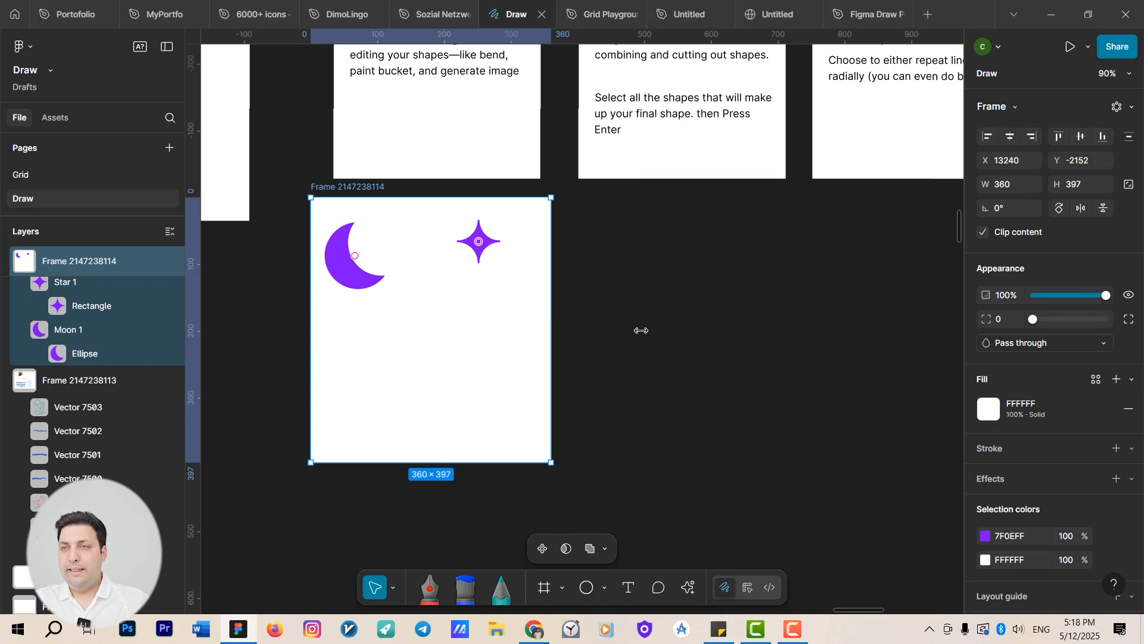
{"action": "left_click_drag", "start_coordinate": [642, 330], "coordinate": [821, 331]}
Move the Star 1 group to X 318, Y 87 inside the enlarged frame
{"action": "left_click", "coordinate": [479, 241]}
{"action": "left_click_drag", "start_coordinate": [479, 242], "coordinate": [538, 271]}
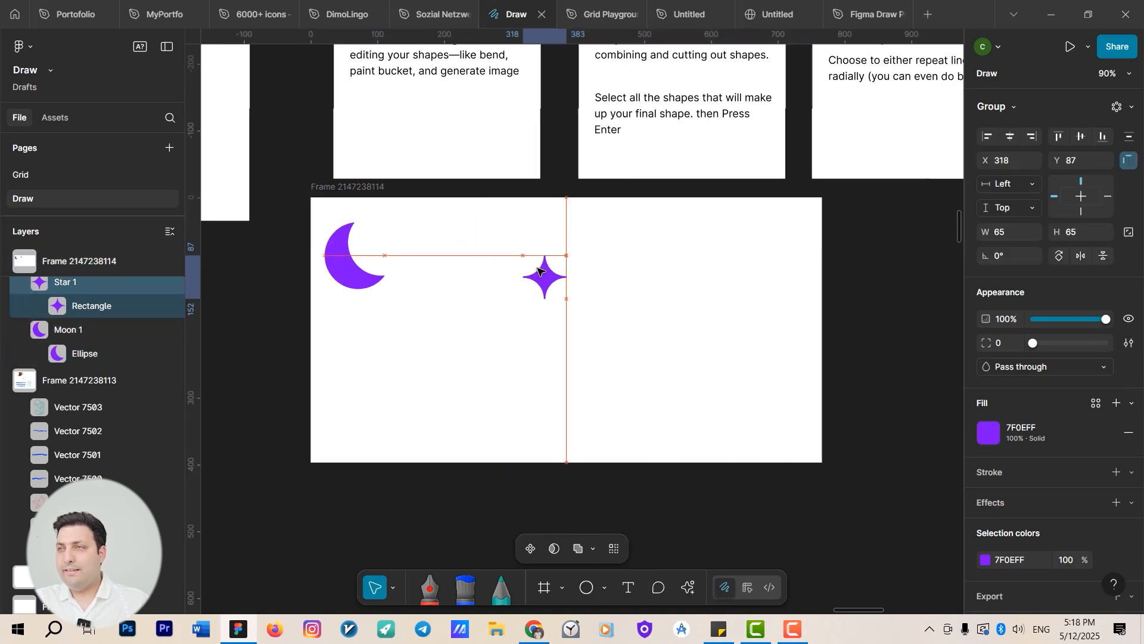
Apply a radial repeat to the Star 1 group and set its count to 8
{"action": "left_click", "coordinate": [1131, 107]}
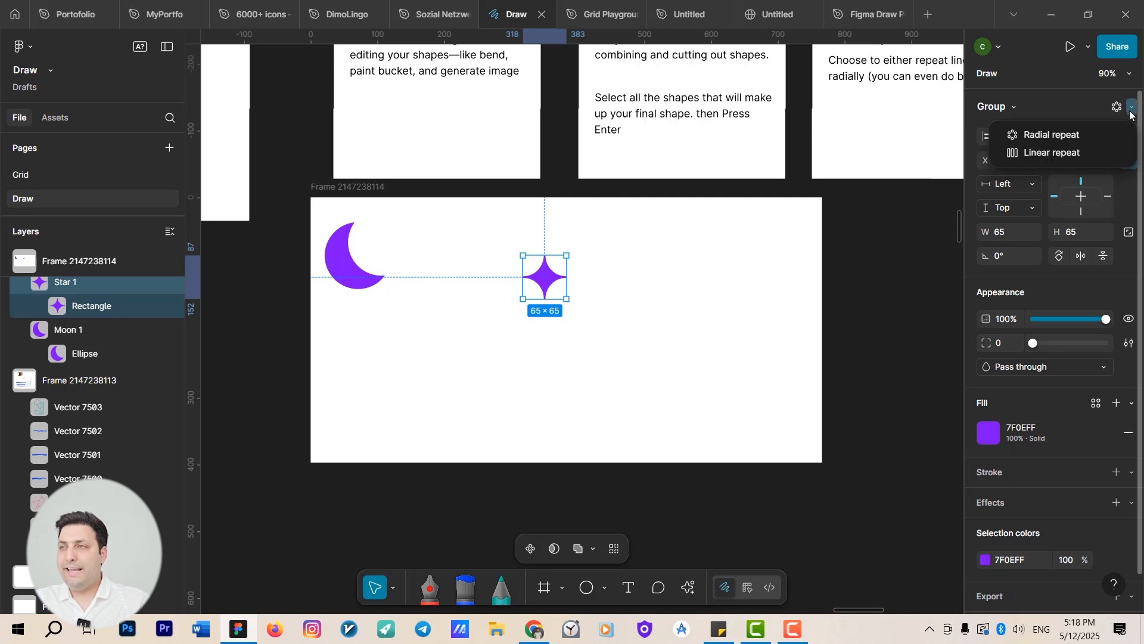
{"action": "left_click", "coordinate": [1053, 137]}
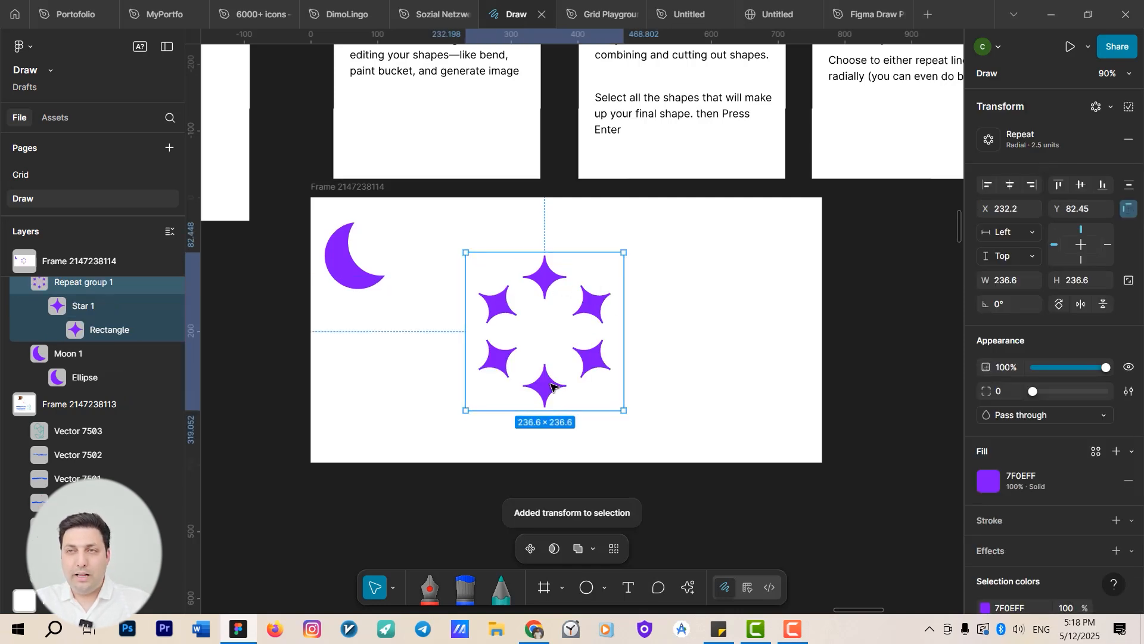
{"action": "left_click", "coordinate": [989, 141]}
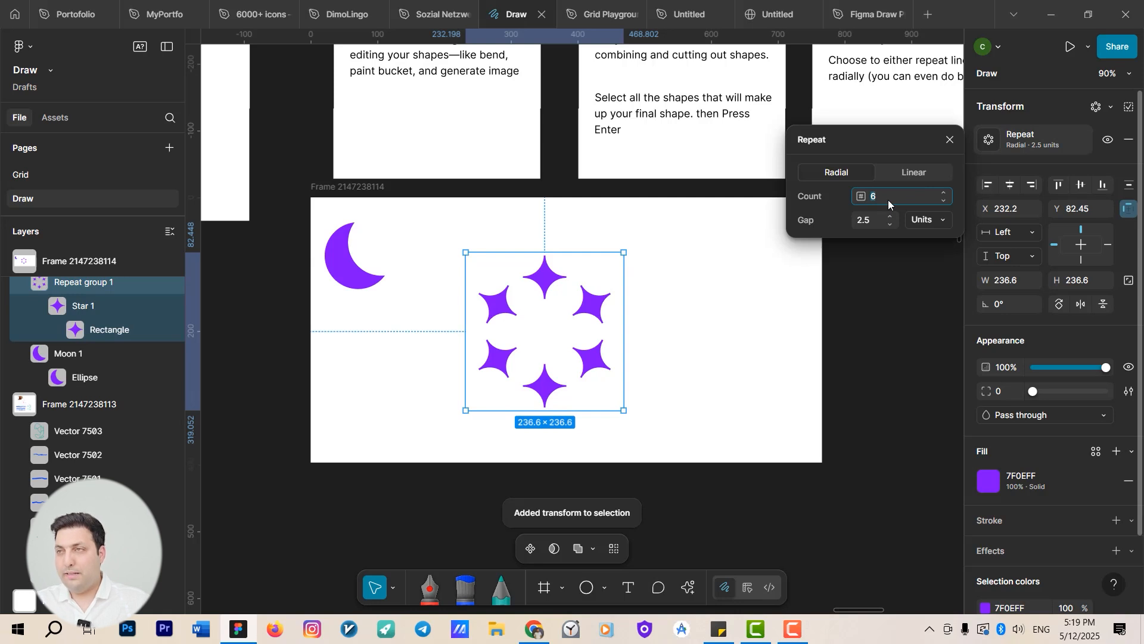
{"action": "key", "text": "Up"}
{"action": "key", "text": "Up"}
{"action": "key", "text": "Up"}
{"action": "key", "text": "Up"}
{"action": "key", "text": "Up"}
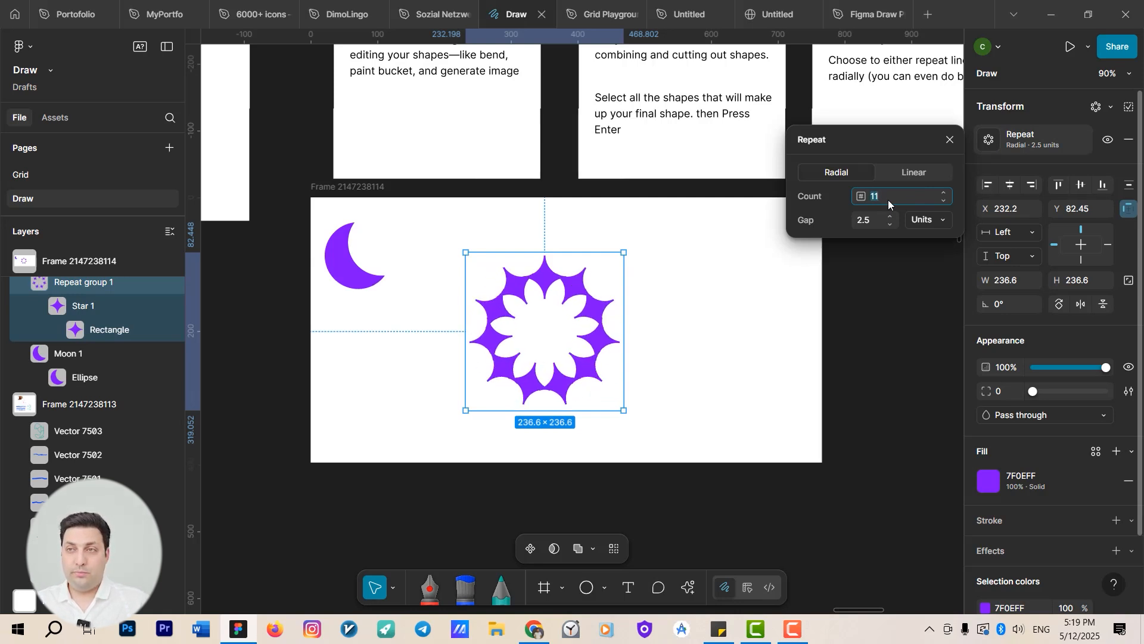
{"action": "key", "text": "Down"}
{"action": "key", "text": "Down"}
{"action": "key", "text": "Down"}
{"action": "key", "text": "Down"}
{"action": "key", "text": "Up"}
{"action": "key", "text": "Up"}
{"action": "key", "text": "Up"}
{"action": "key", "text": "Up"}
{"action": "key", "text": "Up"}
{"action": "key", "text": "Up"}
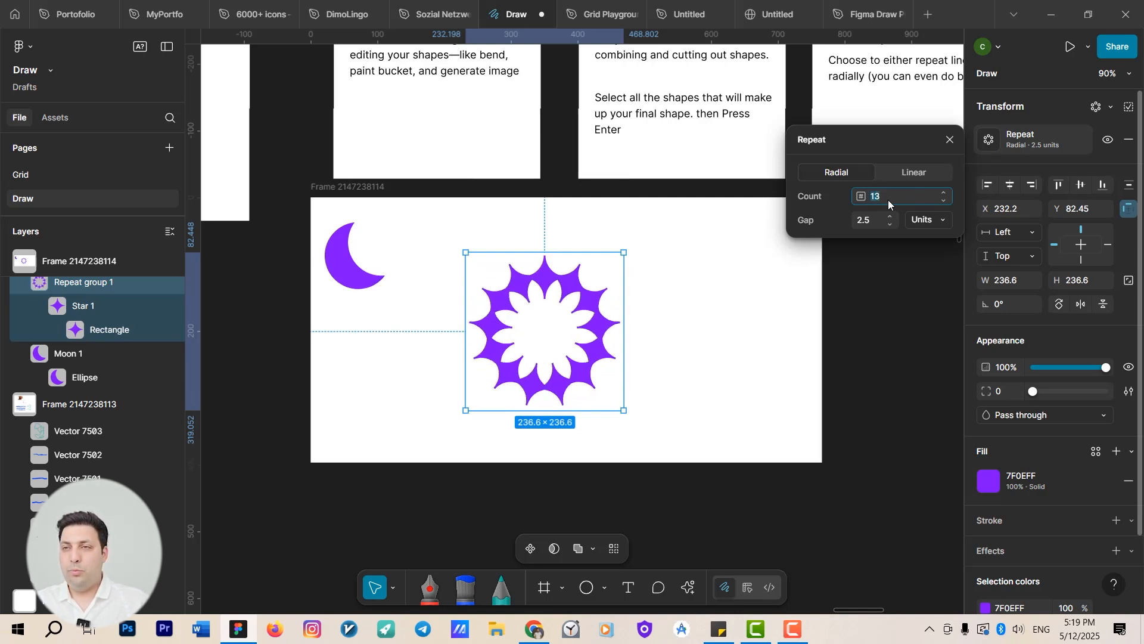
{"action": "key", "text": "Down"}
{"action": "key", "text": "Down"}
{"action": "key", "text": "Down"}
{"action": "key", "text": "Down"}
{"action": "key", "text": "Down"}
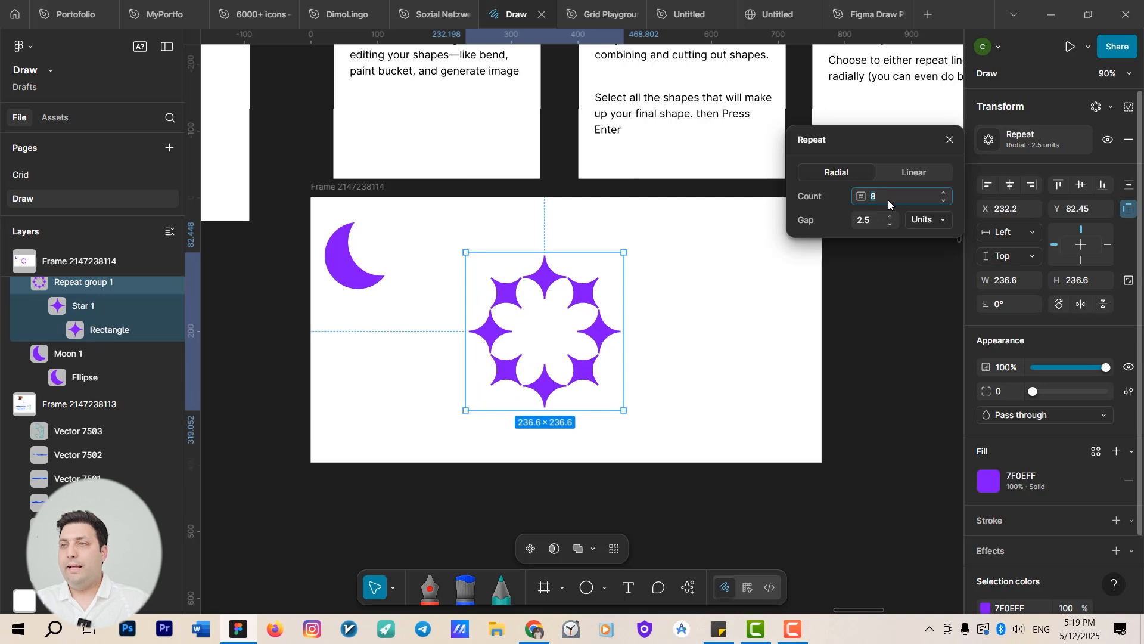
Try a gap of 4.5 units on the star's radial repeat and restore it to 2.5
{"action": "left_click", "coordinate": [869, 222]}
{"action": "key", "text": "Up"}
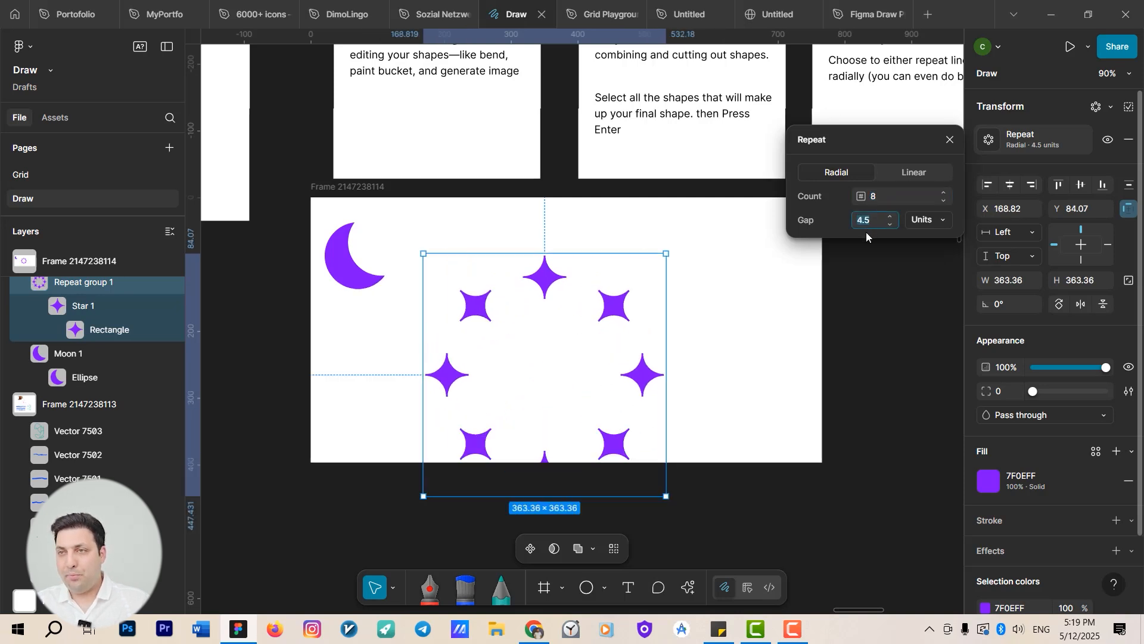
{"action": "key", "text": "Down"}
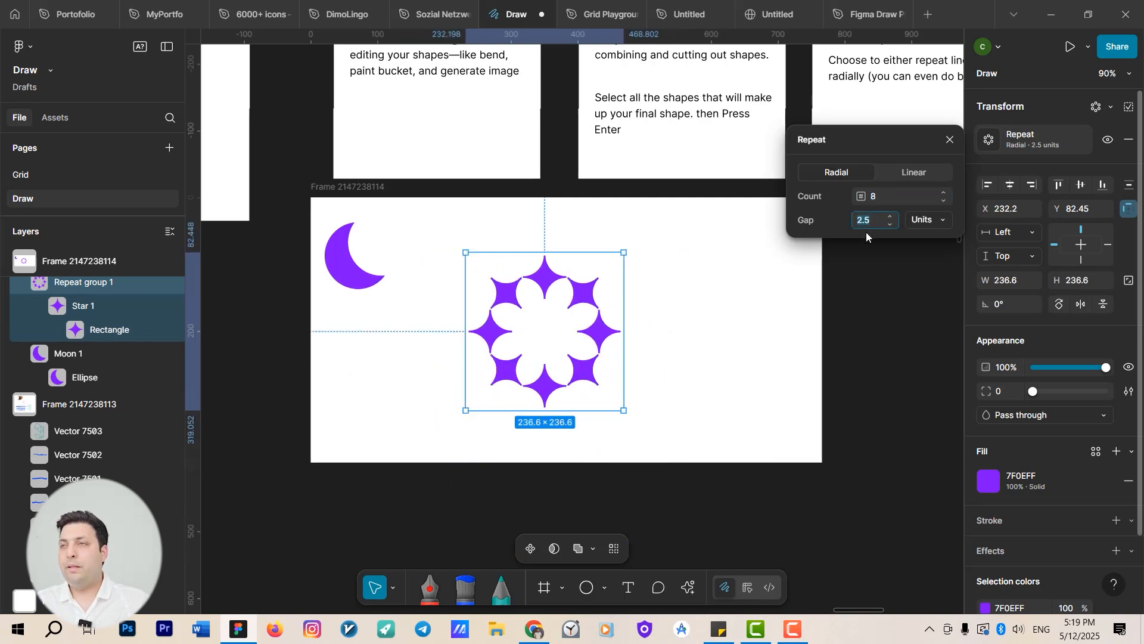
{"action": "left_click", "coordinate": [928, 141]}
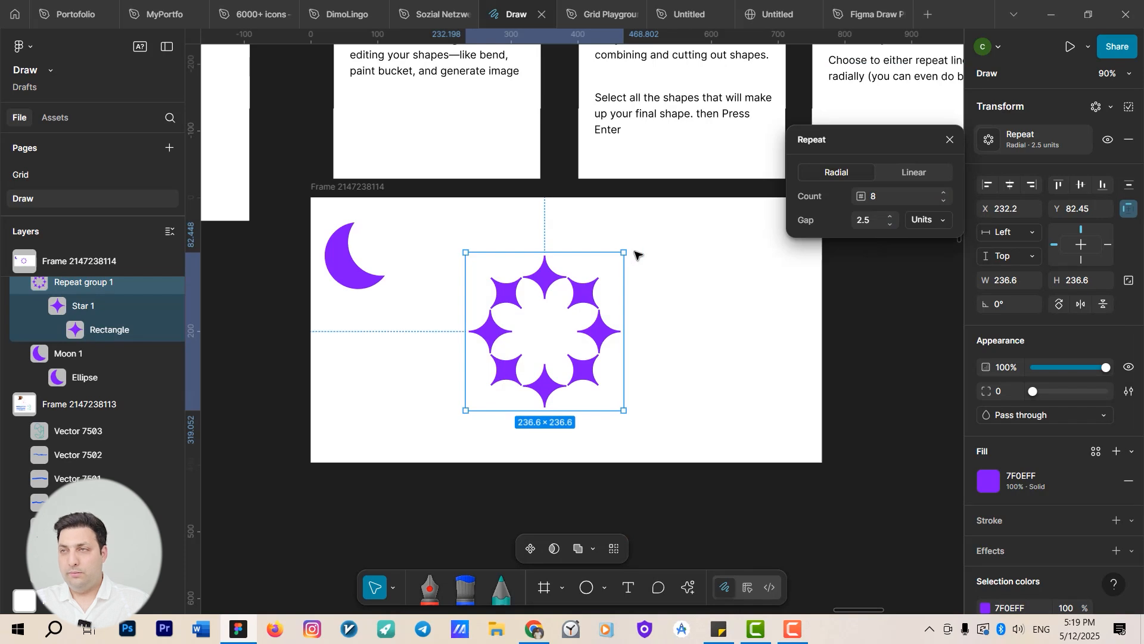
Nudge the ring of stars slightly down, try a radial repeat on the Moon 1 group and undo that repeat
{"action": "left_click", "coordinate": [346, 257]}
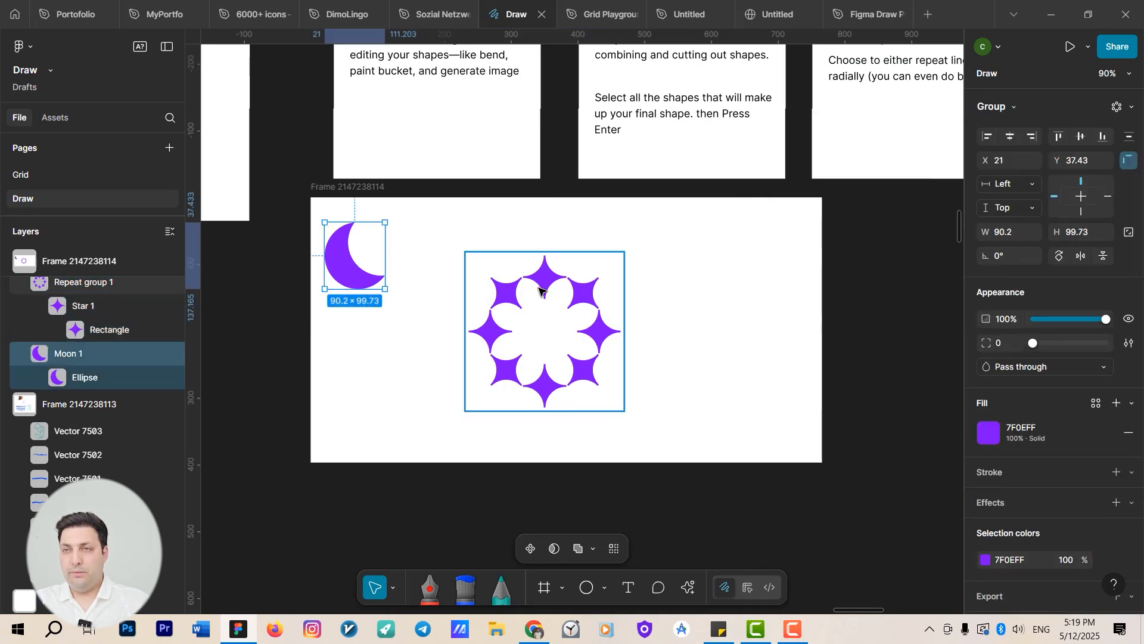
{"action": "left_click_drag", "start_coordinate": [539, 290], "coordinate": [545, 304]}
{"action": "left_click", "coordinate": [378, 265]}
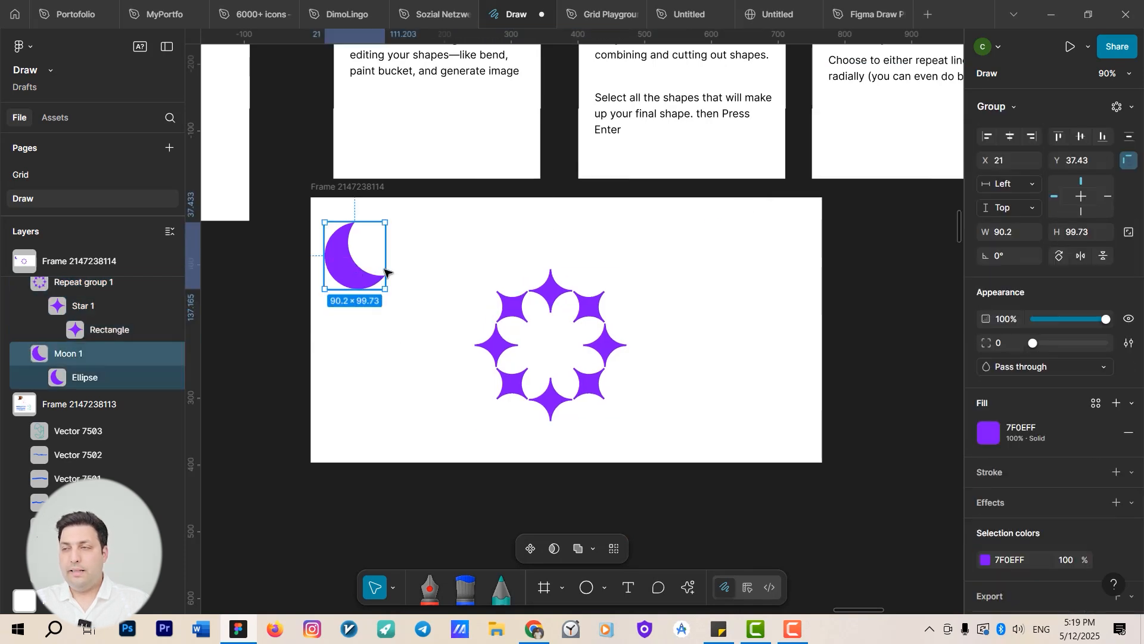
{"action": "left_click", "coordinate": [1123, 109]}
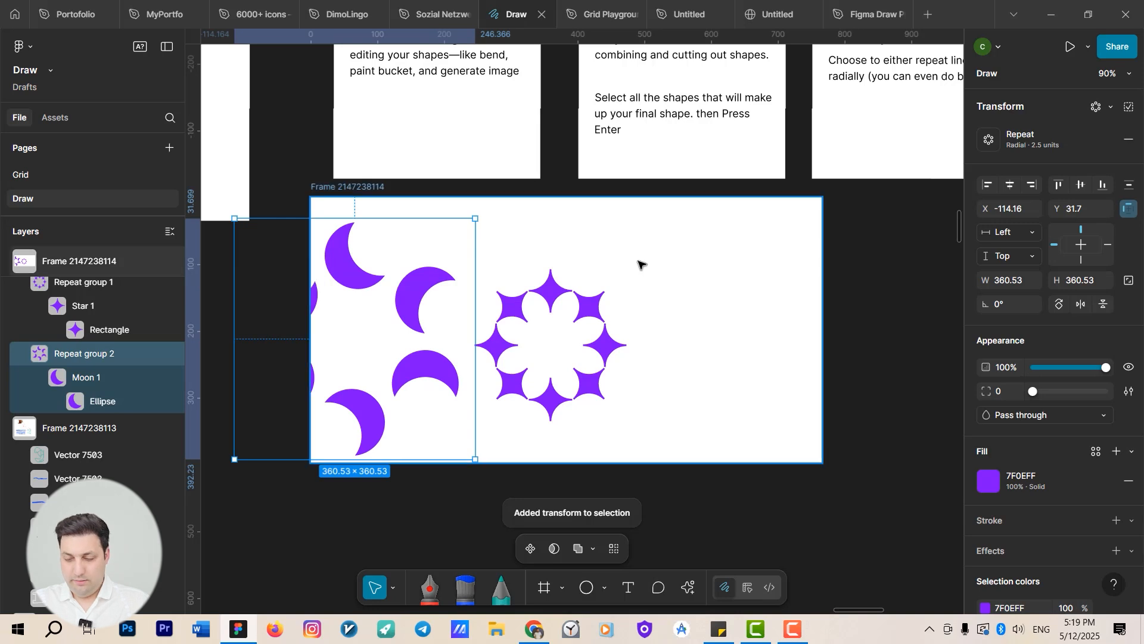
{"action": "key", "text": "ctrl+z"}
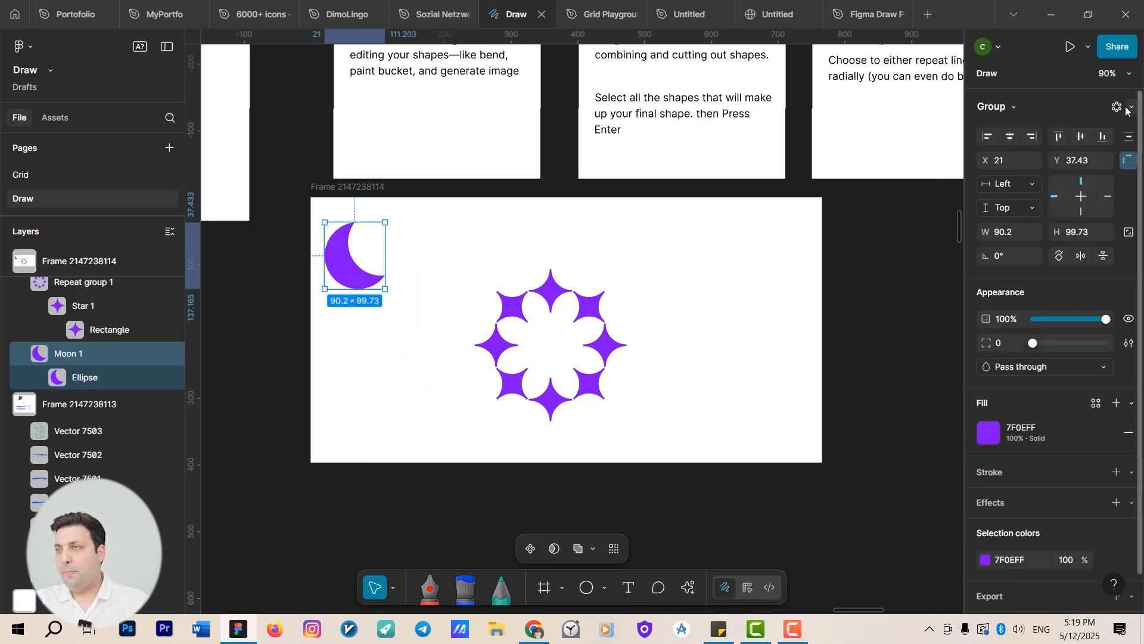
Apply a linear repeat to the Moon 1 group and move the star ring clear of the moons to X 431, Y 110
{"action": "left_click", "coordinate": [1132, 110]}
{"action": "left_click", "coordinate": [1045, 152]}
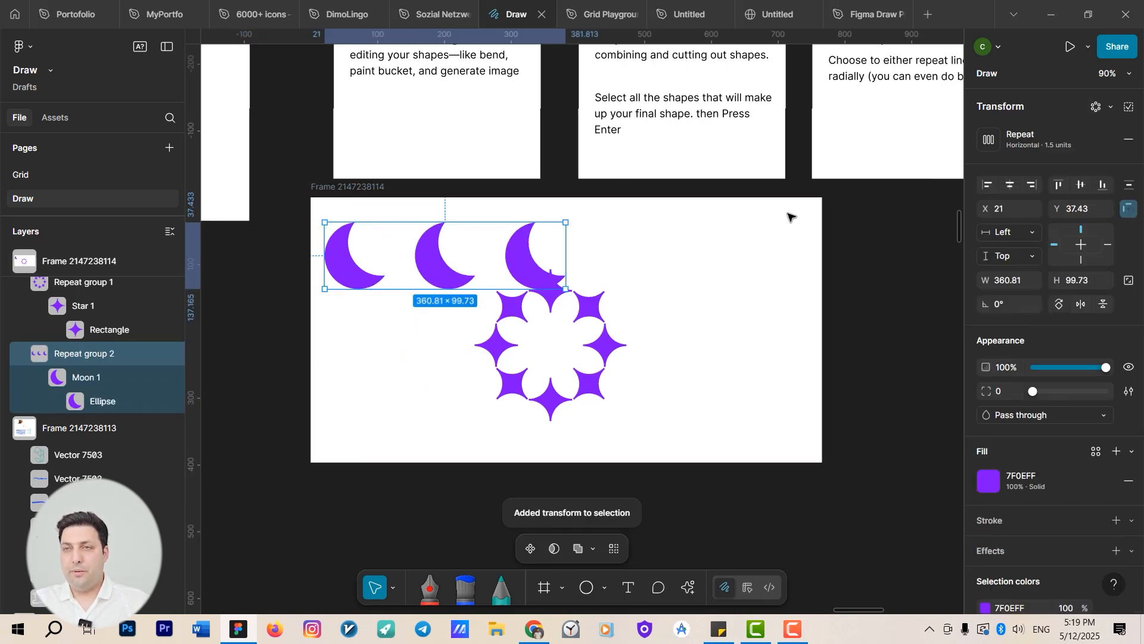
{"action": "left_click_drag", "start_coordinate": [599, 313], "coordinate": [726, 318]}
Try a higher count and the vertical direction on the moon's linear repeat, restoring 3 copies and the horizontal direction
{"action": "left_click", "coordinate": [538, 280]}
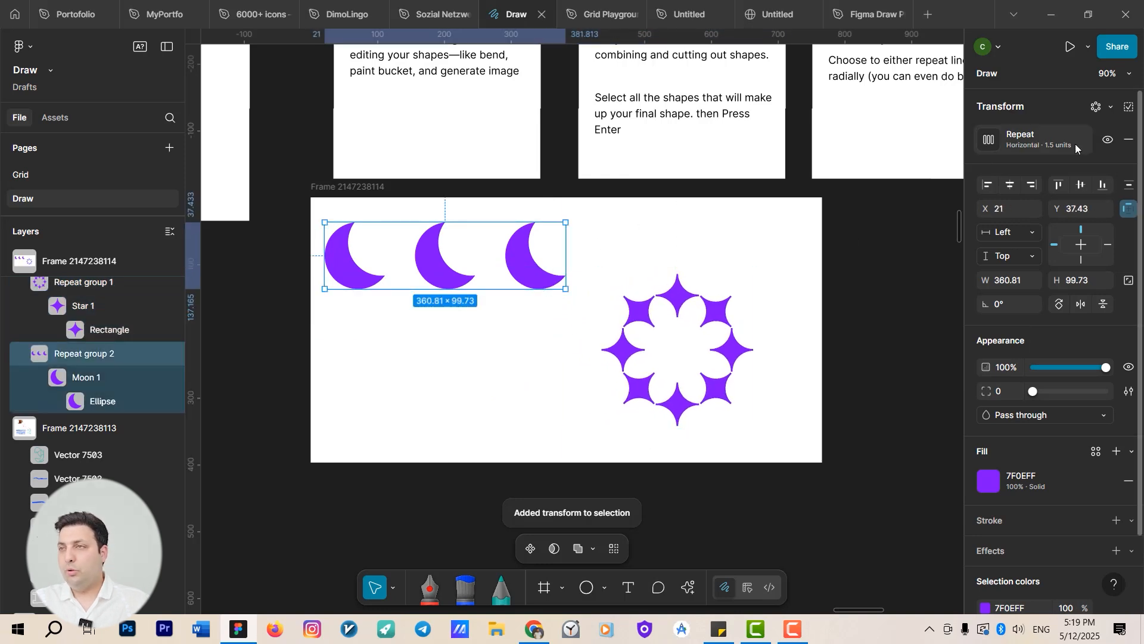
{"action": "left_click", "coordinate": [987, 143]}
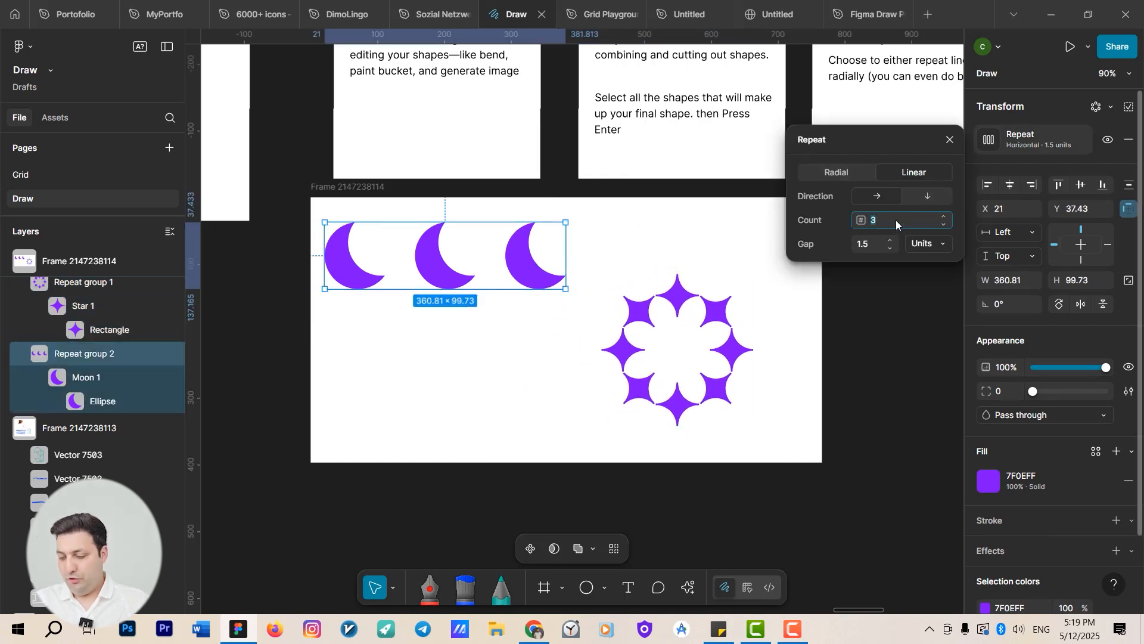
{"action": "key", "text": "Up"}
{"action": "key", "text": "Up"}
{"action": "key", "text": "Down"}
{"action": "key", "text": "Down"}
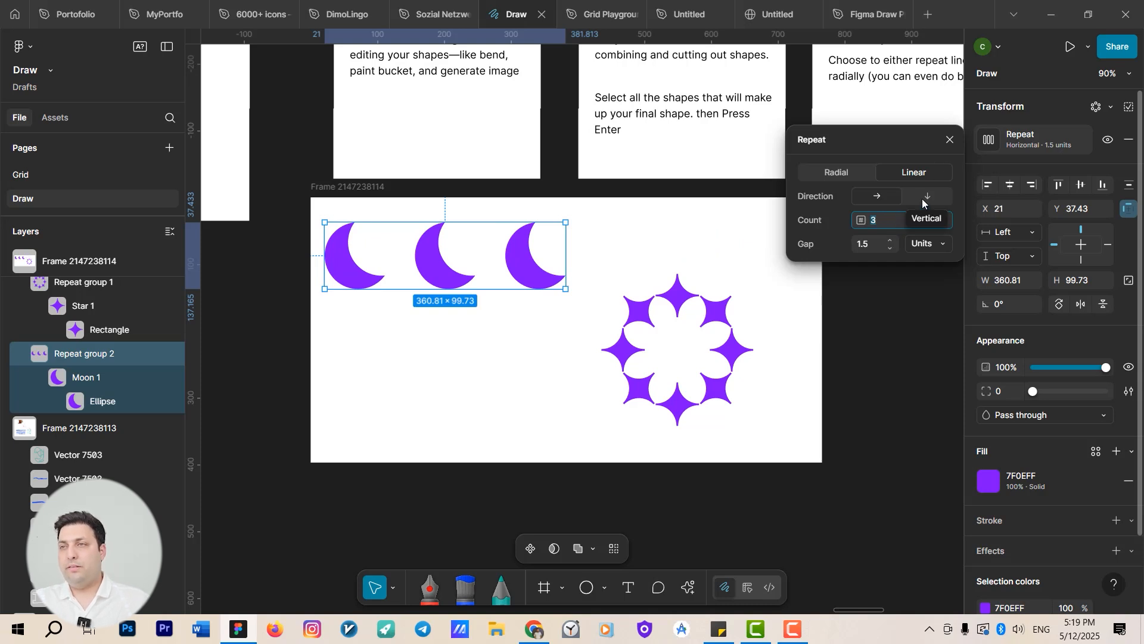
{"action": "left_click", "coordinate": [922, 200]}
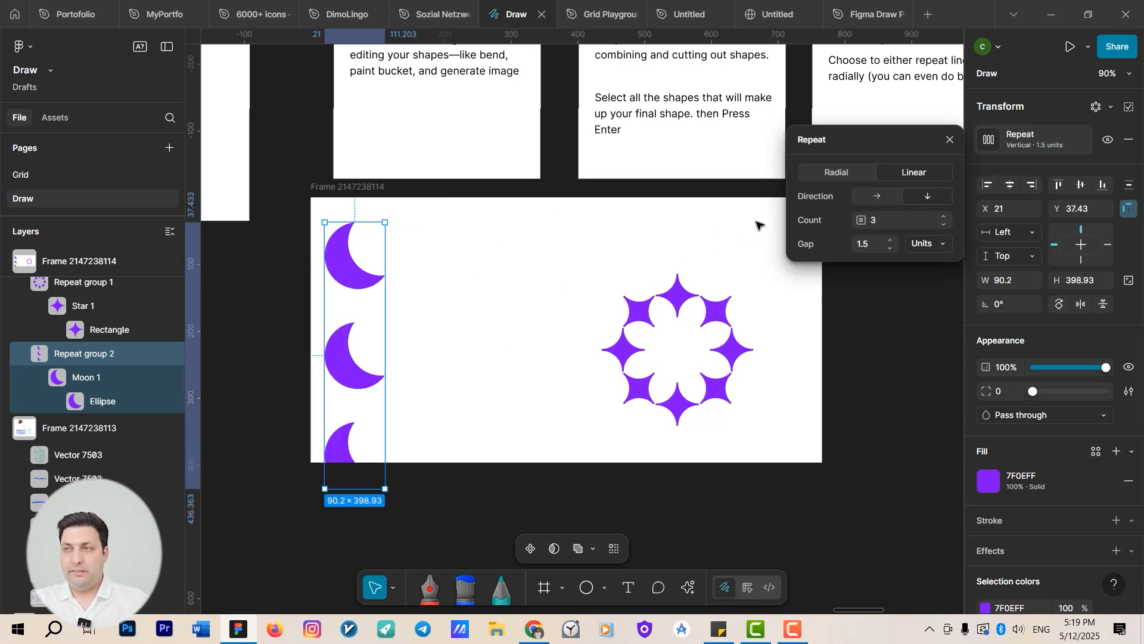
{"action": "left_click", "coordinate": [876, 199]}
Move the star ring beneath the moons to X 0, Y 146 and add a linear repeat to it
{"action": "left_click", "coordinate": [672, 301]}
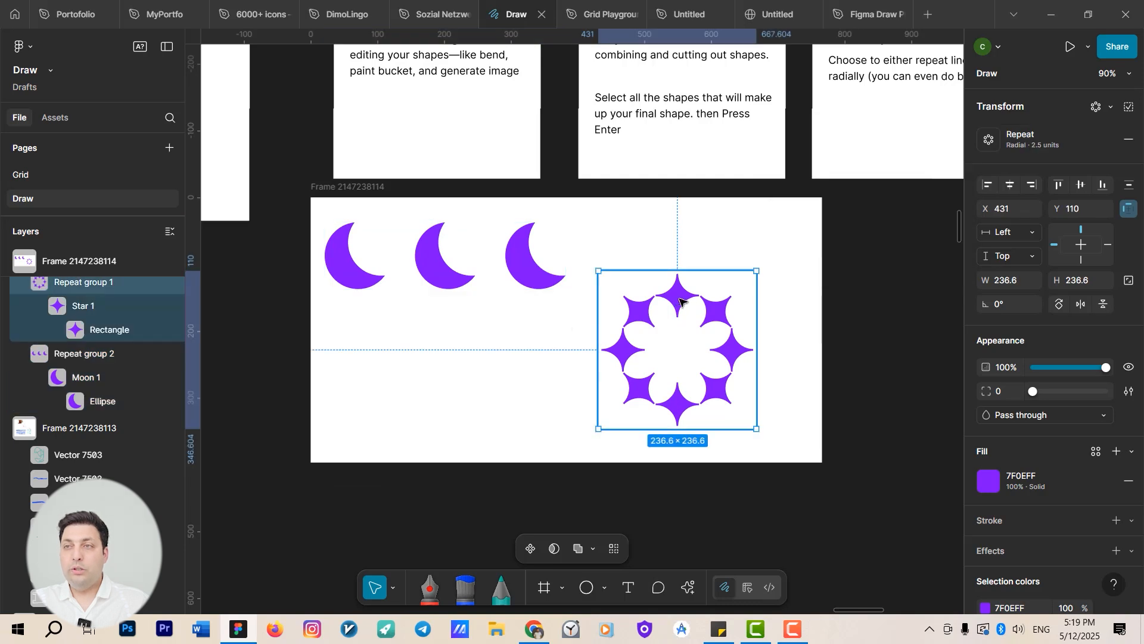
{"action": "left_click_drag", "start_coordinate": [672, 301], "coordinate": [384, 325]}
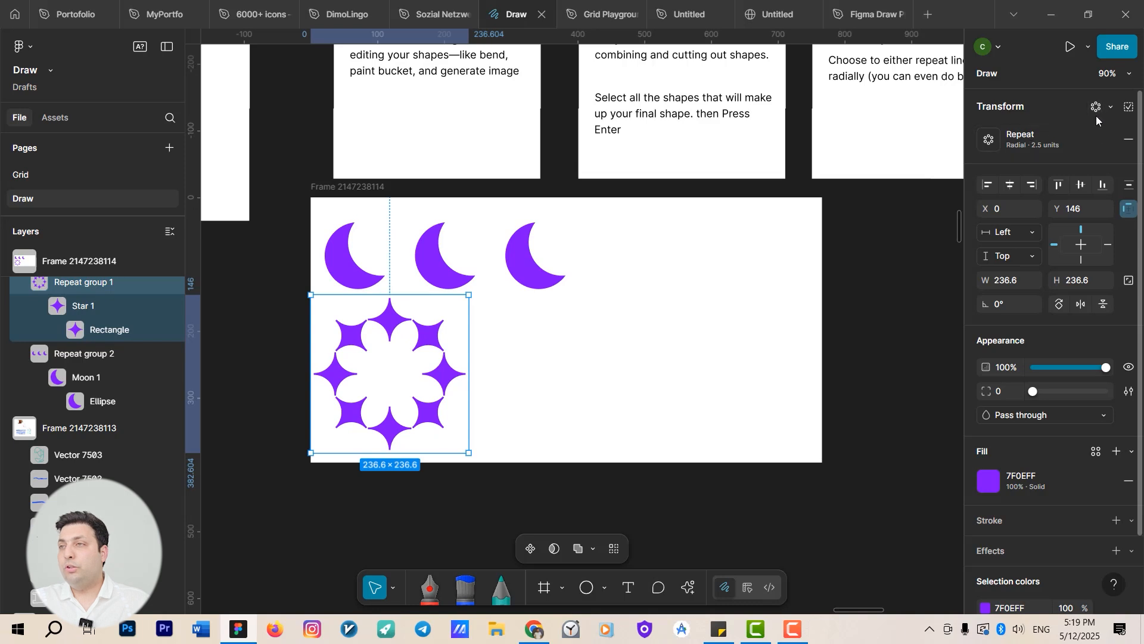
{"action": "left_click", "coordinate": [1111, 109]}
{"action": "left_click", "coordinate": [1061, 152]}
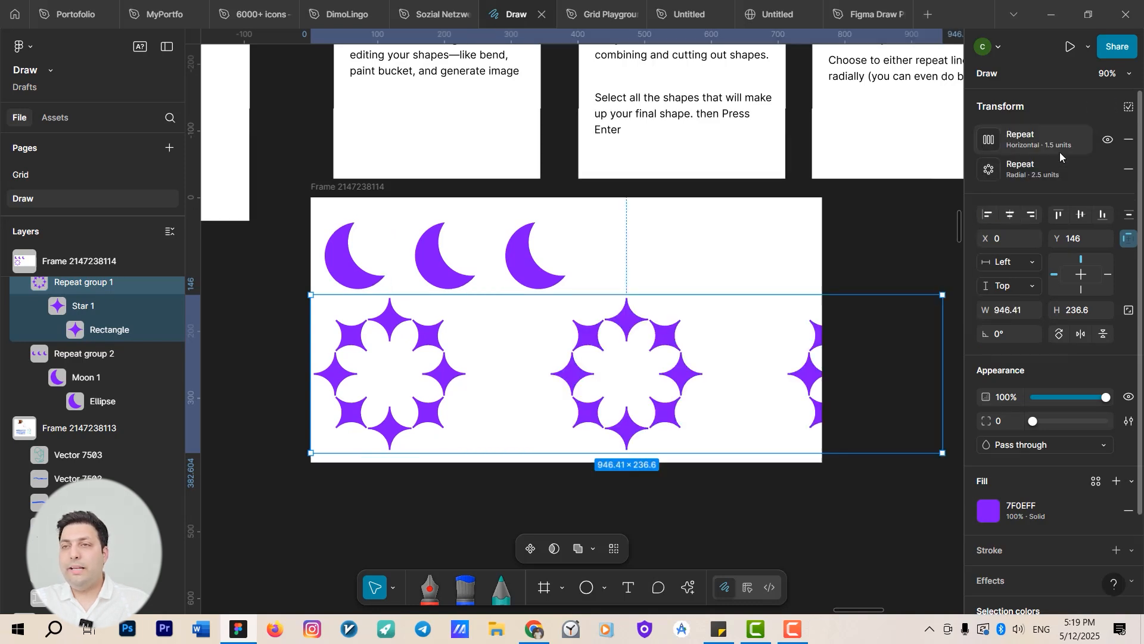
Set the gap of the star ring's horizontal repeat to 1 unit
{"action": "scroll", "coordinate": [726, 334], "scroll_direction": "right", "scroll_amount": 3}
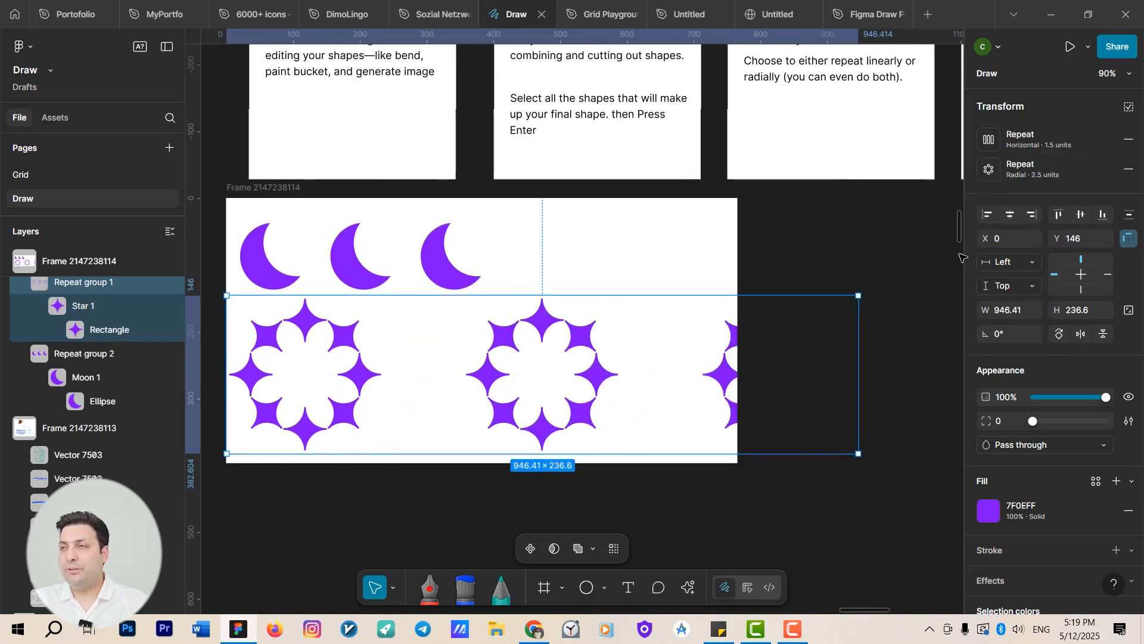
{"action": "left_click", "coordinate": [991, 141]}
{"action": "left_click", "coordinate": [892, 248]}
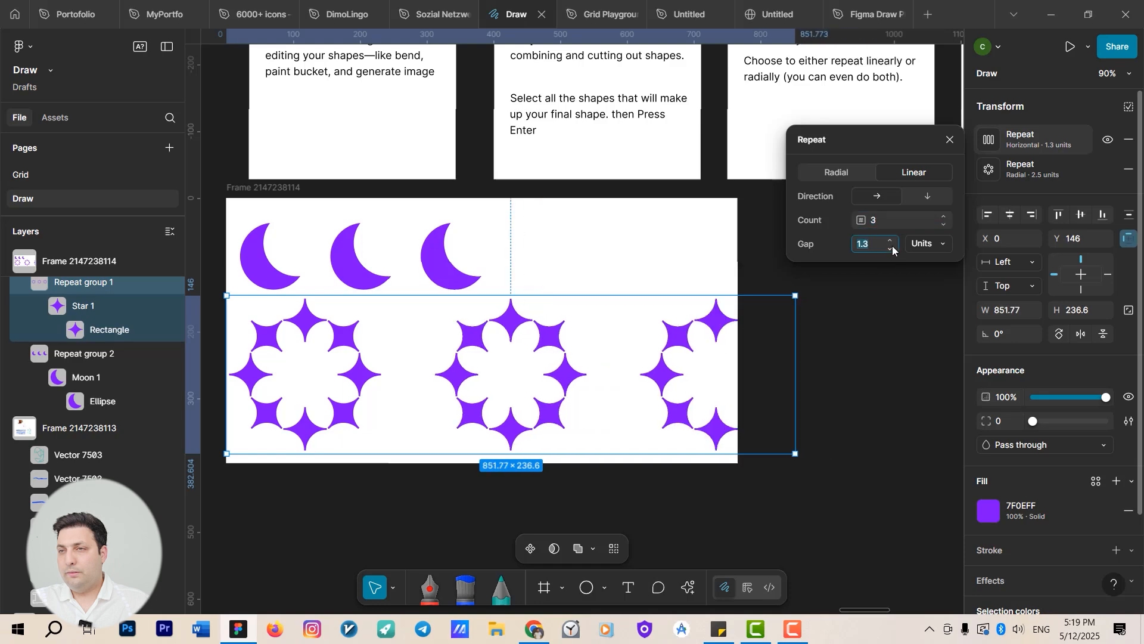
Draw a new frame about 379 × 329 in the empty canvas area below the Rotation card
{"action": "scroll", "coordinate": [778, 332], "scroll_direction": "down", "scroll_amount": 5}
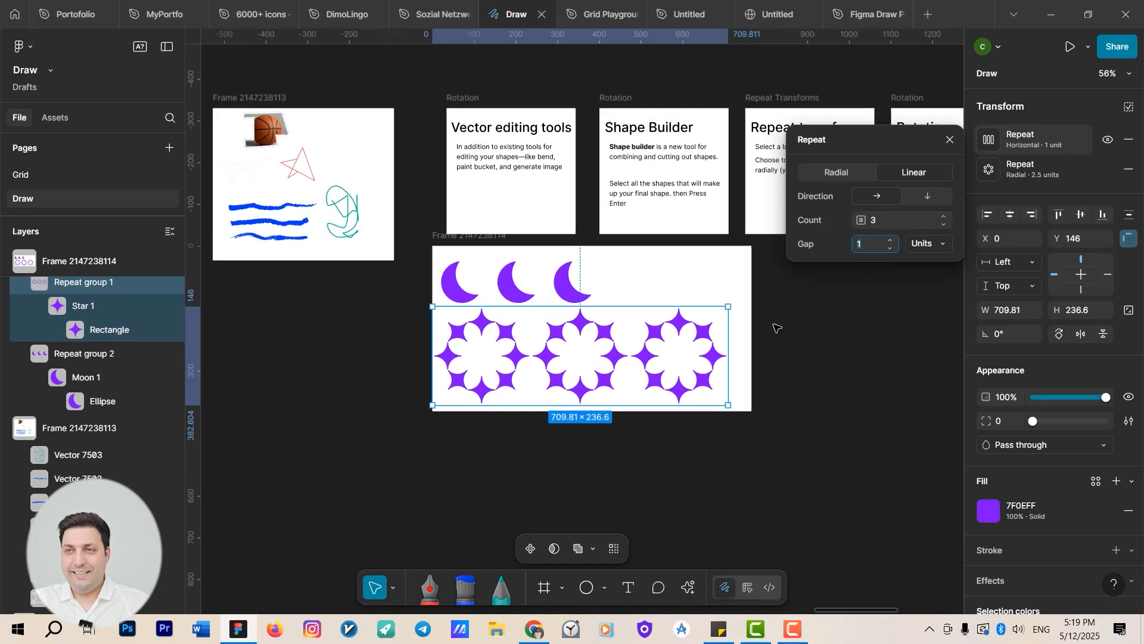
{"action": "scroll", "coordinate": [733, 389], "scroll_direction": "up", "scroll_amount": 3}
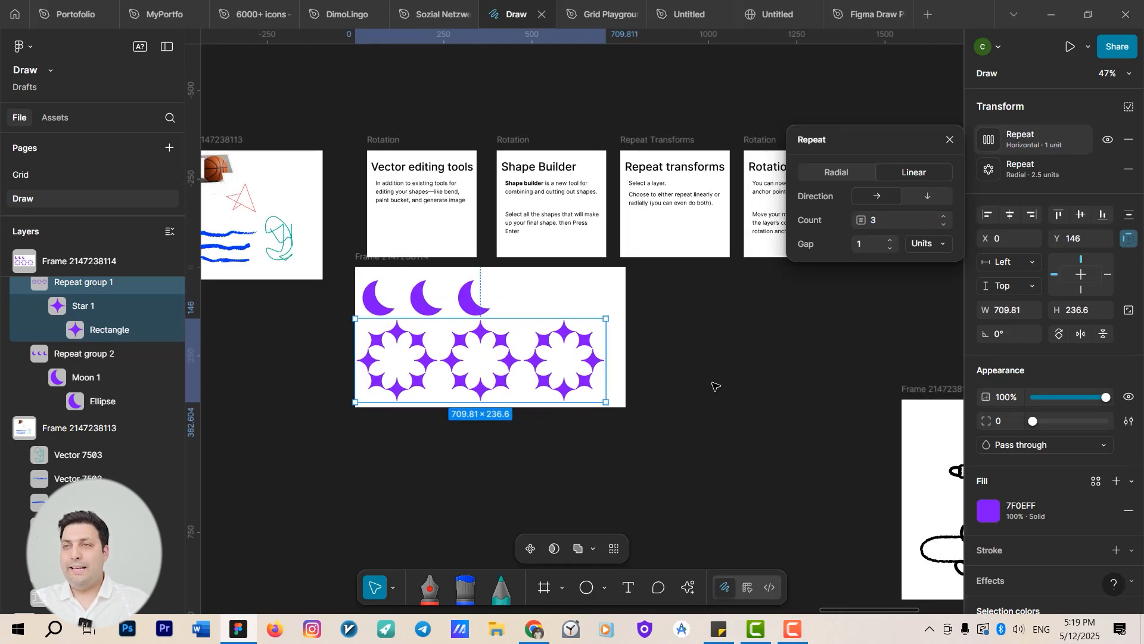
{"action": "scroll", "coordinate": [715, 386], "scroll_direction": "up", "scroll_amount": 2}
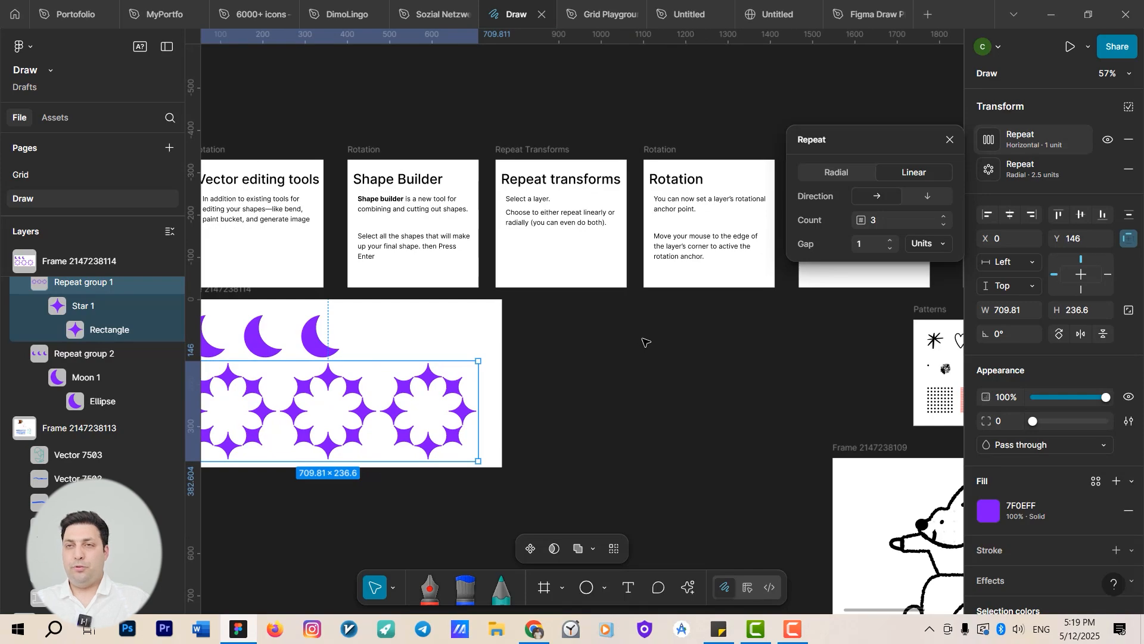
{"action": "scroll", "coordinate": [646, 342], "scroll_direction": "down", "scroll_amount": 3}
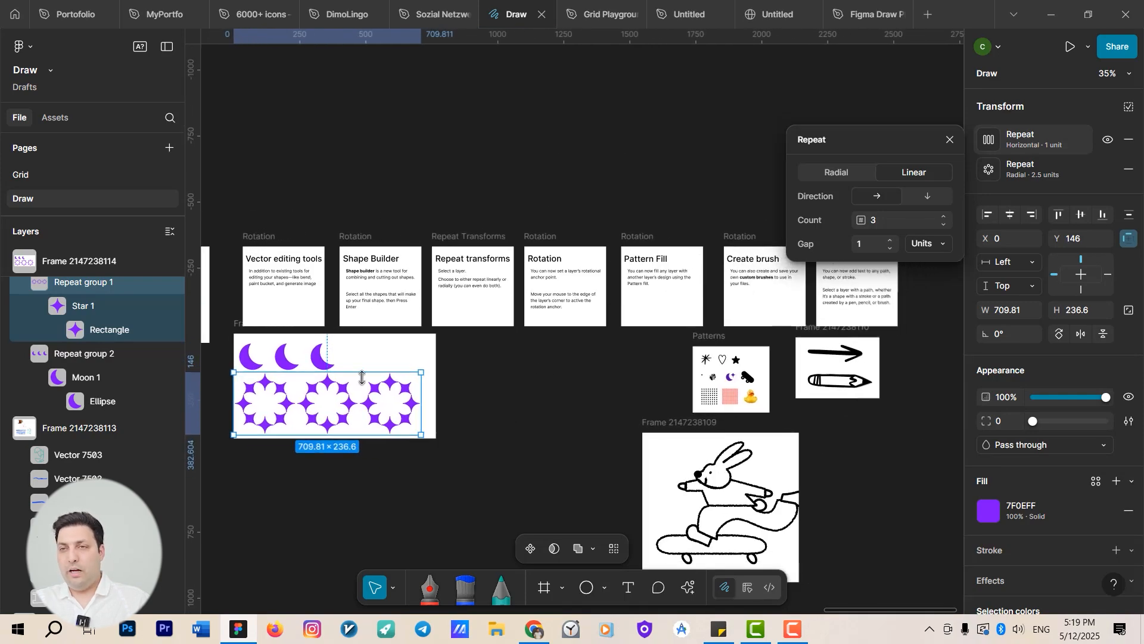
{"action": "scroll", "coordinate": [358, 377], "scroll_direction": "up", "scroll_amount": 3}
{"action": "left_click_drag", "start_coordinate": [577, 352], "coordinate": [457, 266]}
{"action": "scroll", "coordinate": [457, 266], "scroll_direction": "down", "scroll_amount": 4}
{"action": "scroll", "coordinate": [562, 265], "scroll_direction": "up", "scroll_amount": 2}
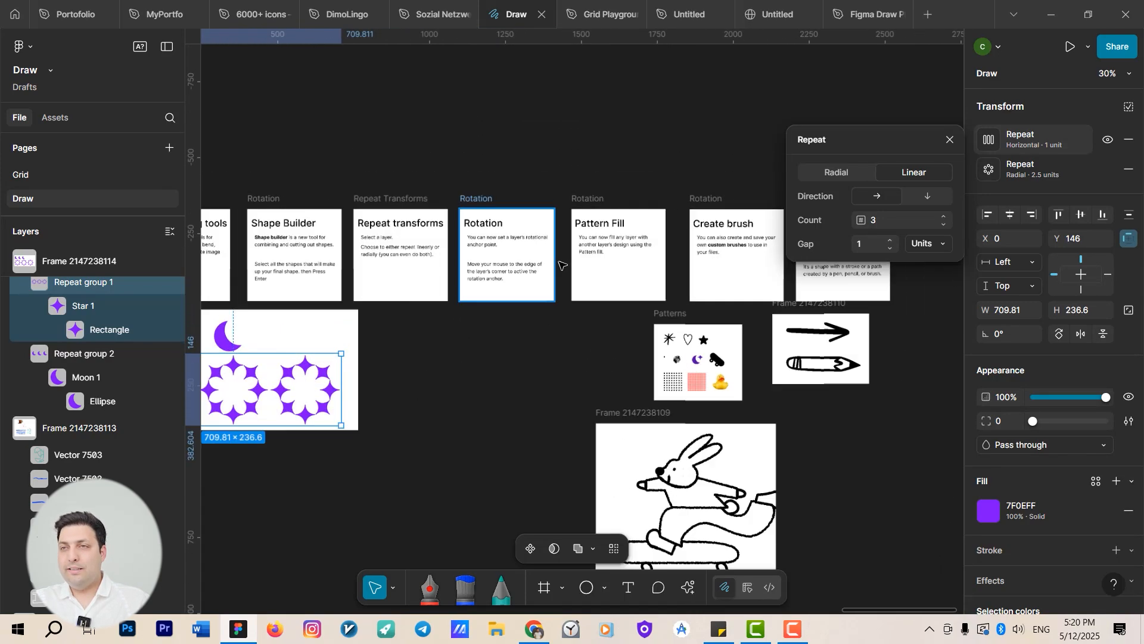
{"action": "scroll", "coordinate": [560, 265], "scroll_direction": "up", "scroll_amount": 3}
{"action": "scroll", "coordinate": [602, 281], "scroll_direction": "down", "scroll_amount": 2}
{"action": "key", "text": "f"}
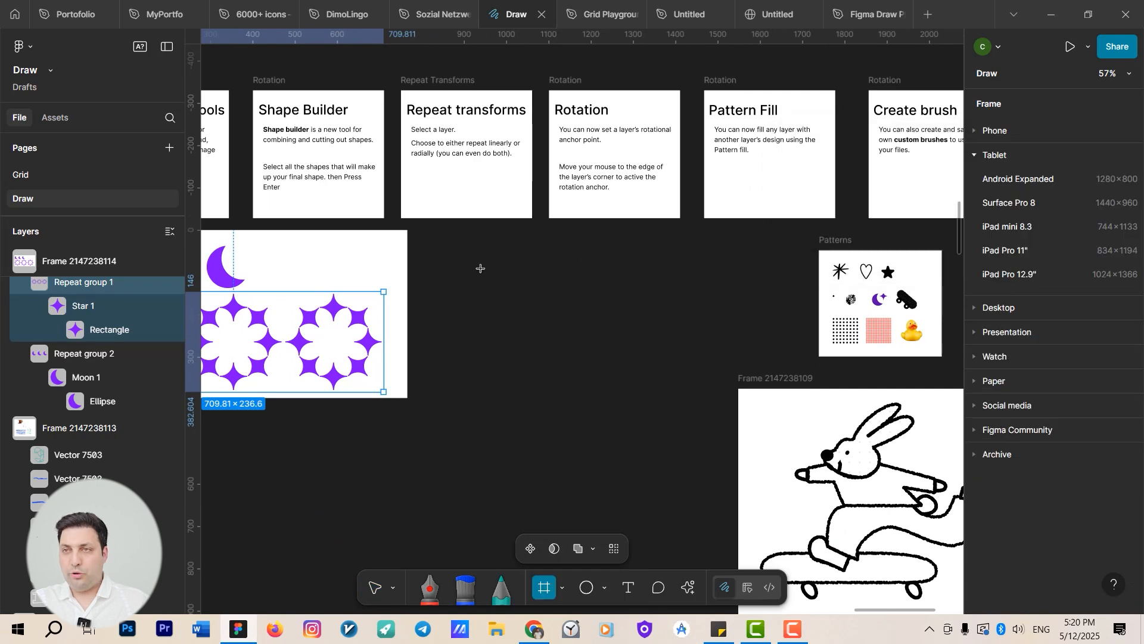
{"action": "left_click_drag", "start_coordinate": [481, 268], "coordinate": [640, 407]}
Draw a five-pointed star about 156 × 128 inside the new frame, place it at X 86, Y 63 and leave it selected
{"action": "left_click", "coordinate": [597, 589]}
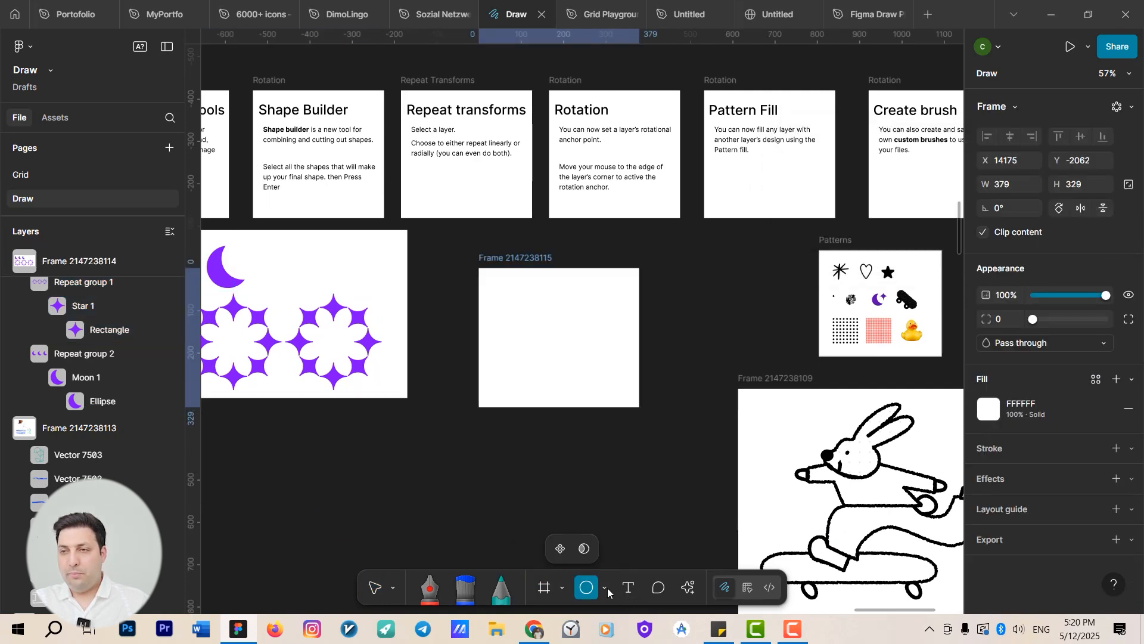
{"action": "left_click", "coordinate": [605, 588]}
{"action": "left_click", "coordinate": [607, 533]}
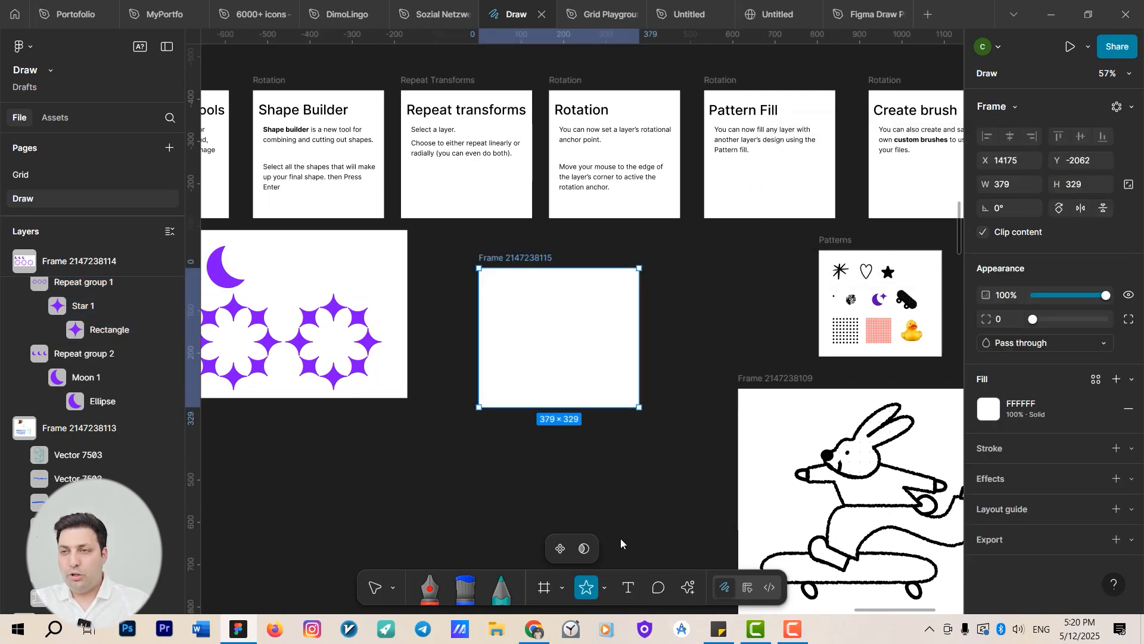
{"action": "left_click", "coordinate": [544, 301]}
{"action": "scroll", "coordinate": [554, 329], "scroll_direction": "up", "scroll_amount": 5}
{"action": "key", "text": "Escape"}
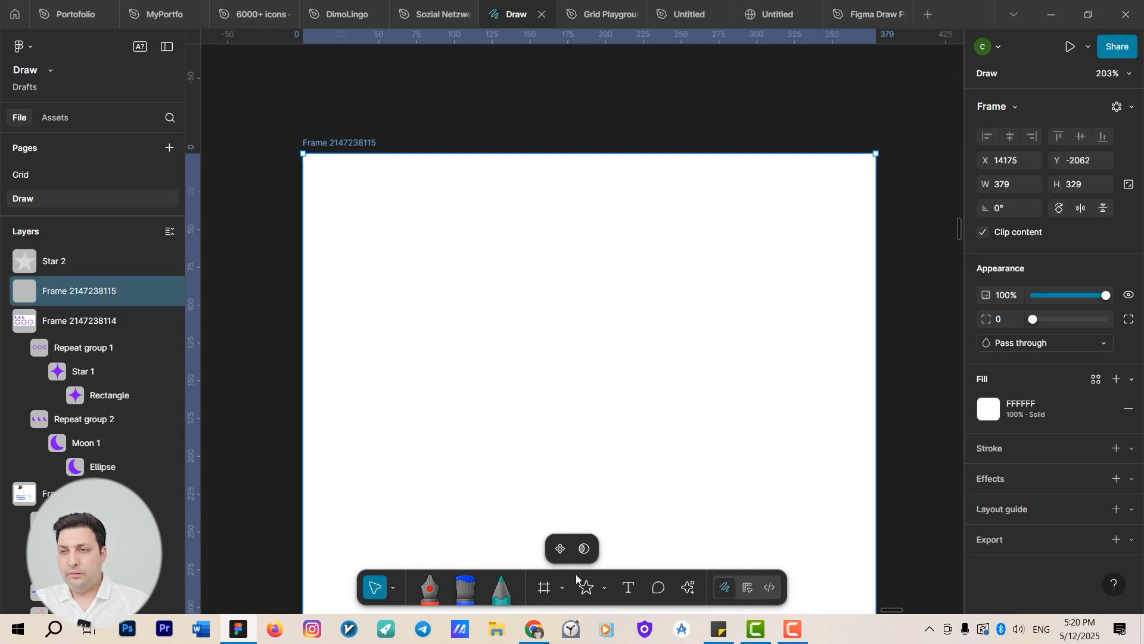
{"action": "left_click", "coordinate": [605, 588]}
{"action": "left_click", "coordinate": [602, 533]}
{"action": "mouse_move", "coordinate": [505, 331]}
{"action": "left_mouse_down"}
{"action": "mouse_move", "coordinate": [634, 455]}
{"action": "mouse_move", "coordinate": [734, 511]}
{"action": "left_mouse_up"}
{"action": "left_click_drag", "start_coordinate": [602, 419], "coordinate": [539, 356]}
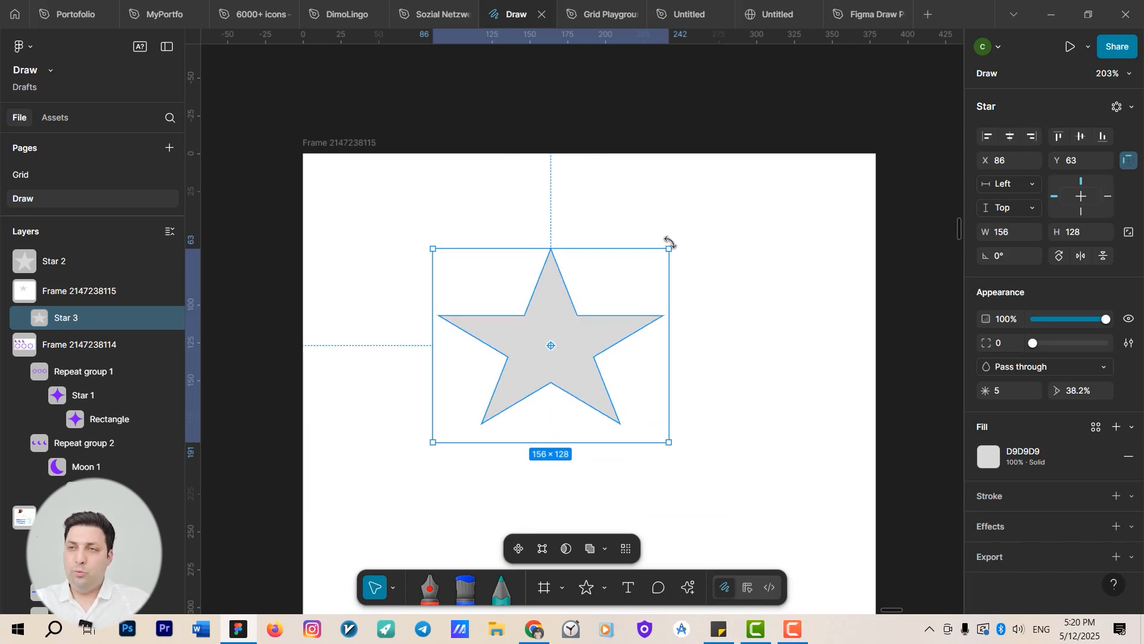
{"action": "left_click", "coordinate": [765, 394]}
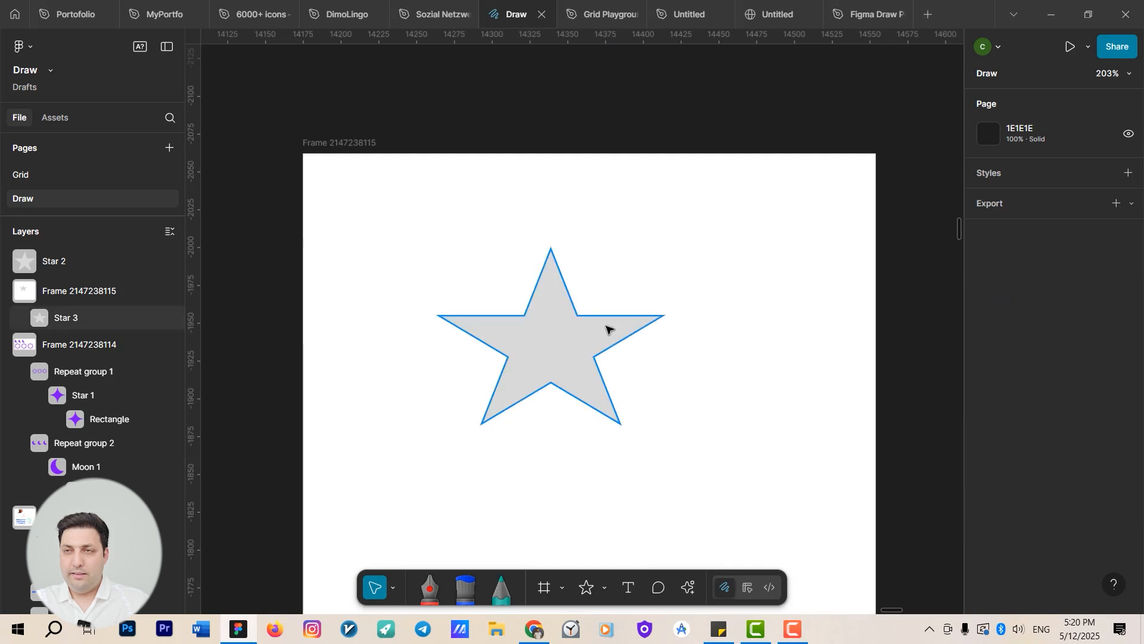
{"action": "left_click", "coordinate": [608, 327]}
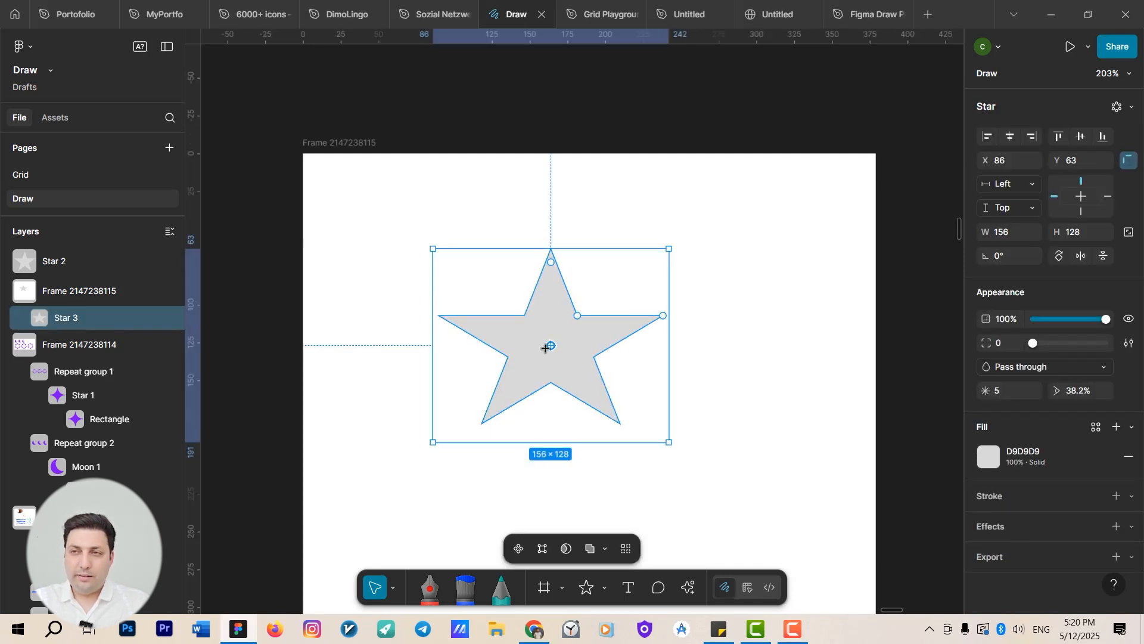
Rotate the star to 2.19° about its upper-right inner corner, and to 4.73° with the rotation anchor at its lower inner corner
{"action": "left_click_drag", "start_coordinate": [550, 345], "coordinate": [578, 316]}
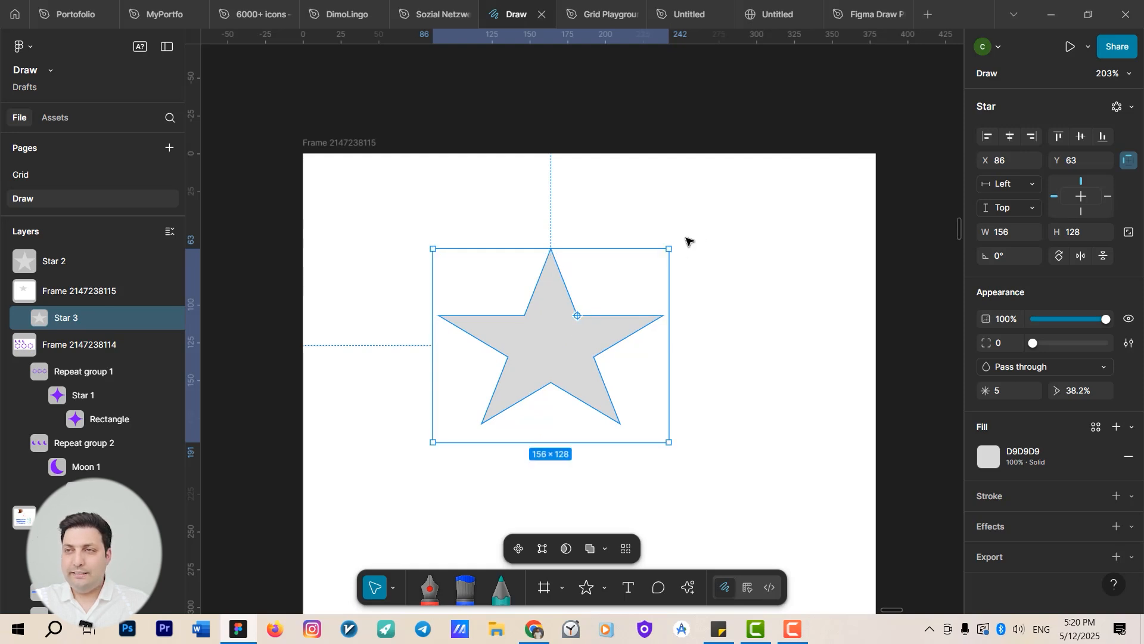
{"action": "left_click_drag", "start_coordinate": [678, 255], "coordinate": [634, 266]}
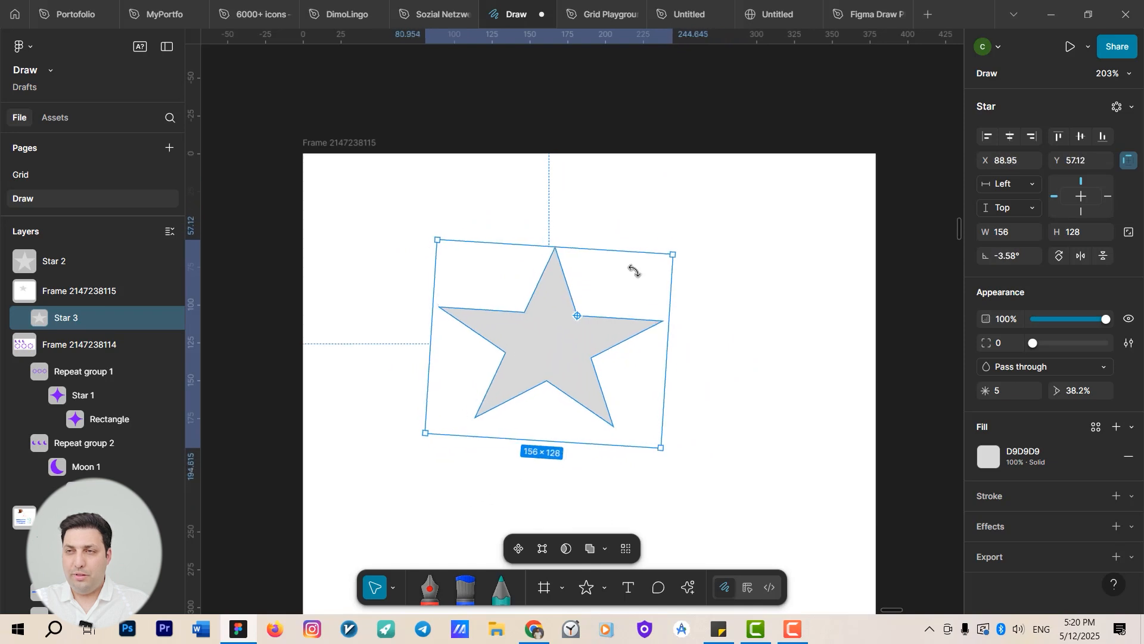
{"action": "left_click_drag", "start_coordinate": [578, 316], "coordinate": [564, 337]}
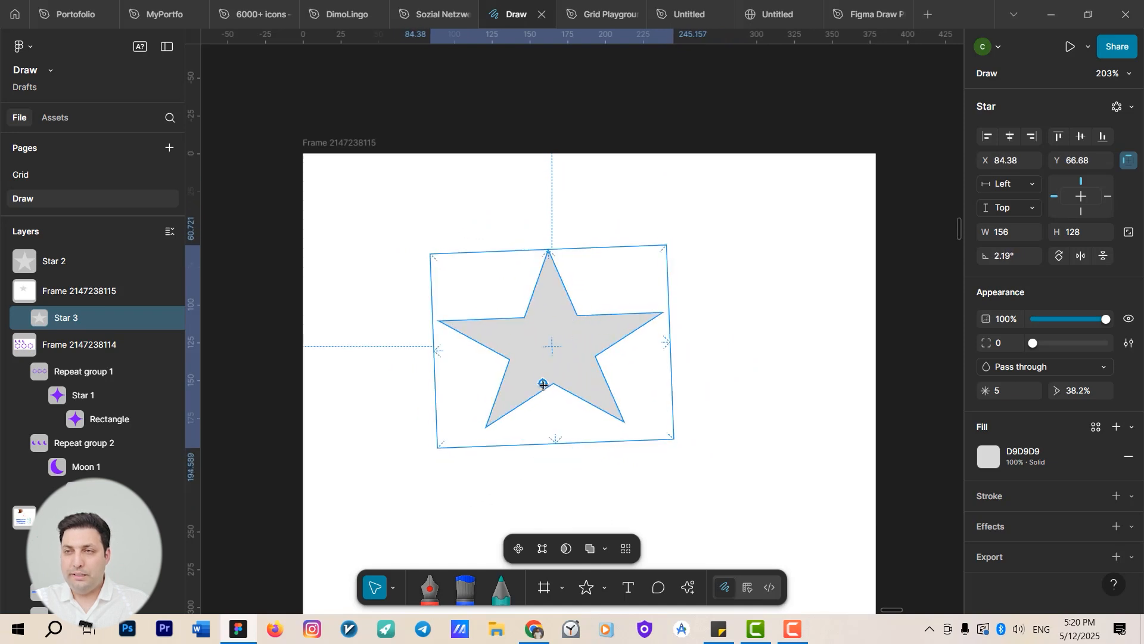
{"action": "left_click_drag", "start_coordinate": [543, 384], "coordinate": [554, 385]}
{"action": "left_click_drag", "start_coordinate": [679, 443], "coordinate": [543, 374]}
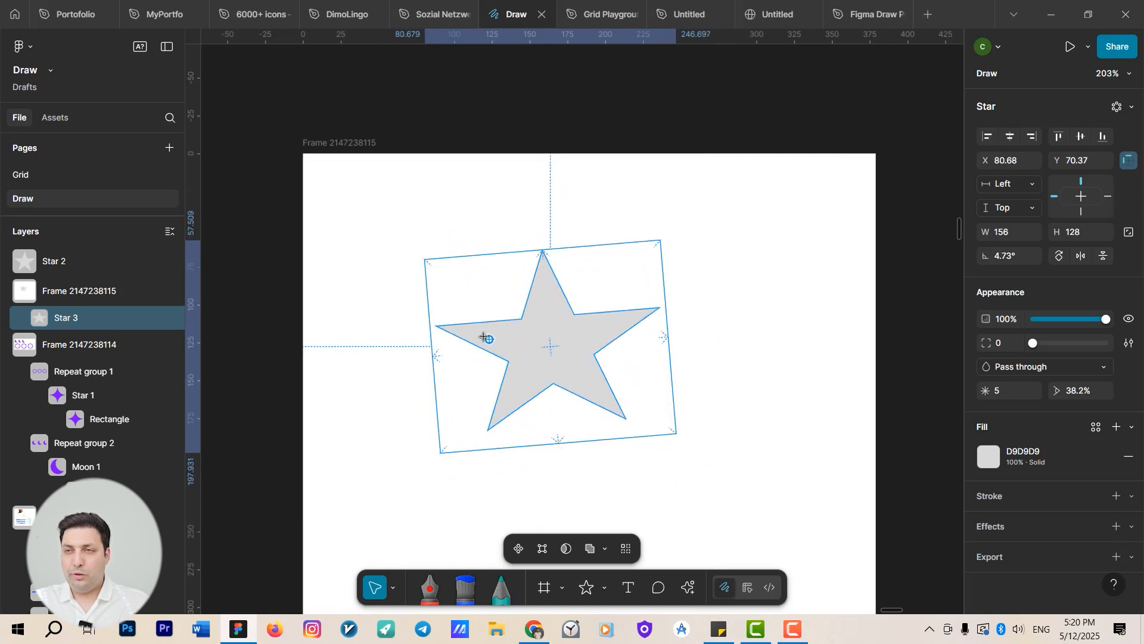
Place the star's rotation anchor inside its left arm and rotate the star to -2.78°
{"action": "left_click_drag", "start_coordinate": [483, 336], "coordinate": [470, 332]}
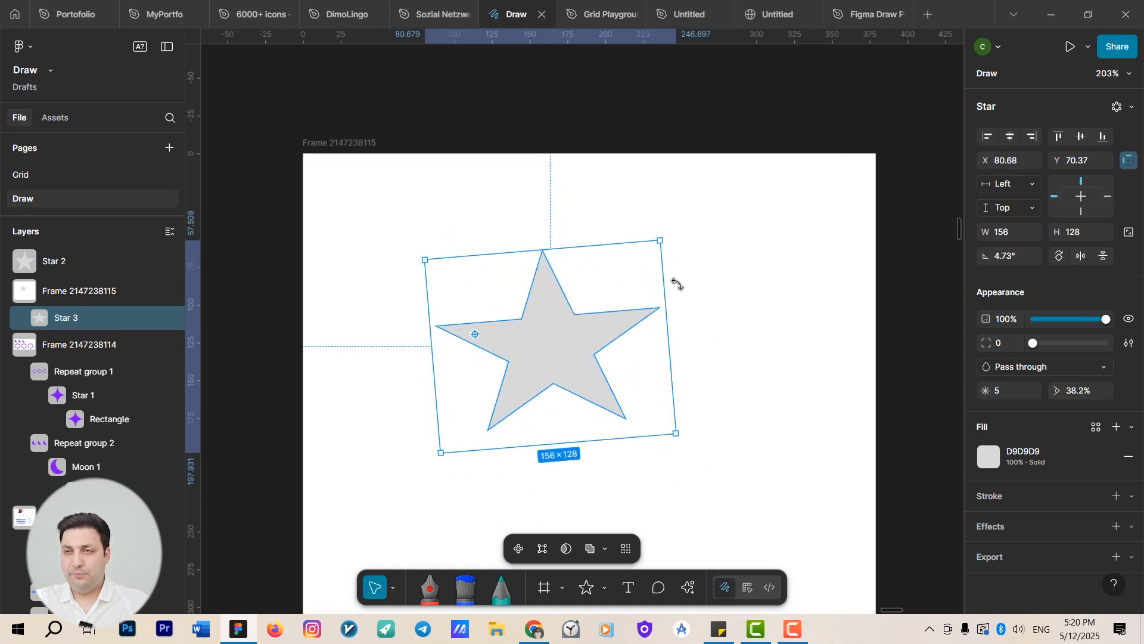
{"action": "left_click_drag", "start_coordinate": [677, 284], "coordinate": [611, 336]}
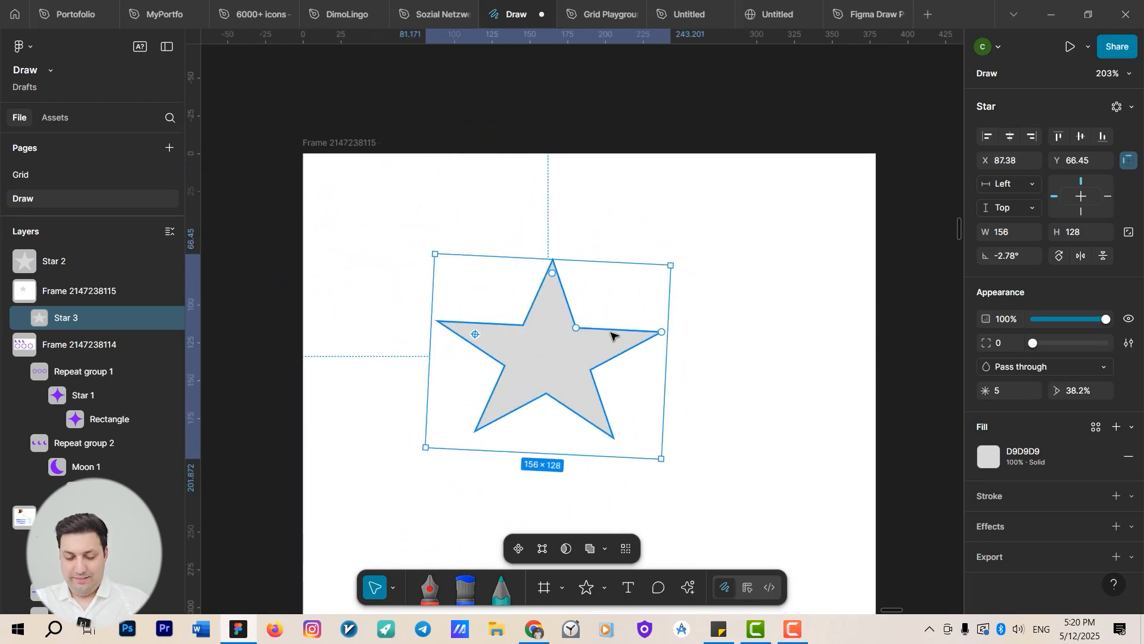
Move the skateboarding rabbit illustration inside its frame to X 19, Y 55 and select its shirt shape
{"action": "scroll", "coordinate": [612, 337], "scroll_direction": "down", "scroll_amount": 10}
{"action": "scroll", "coordinate": [646, 338], "scroll_direction": "right", "scroll_amount": 5}
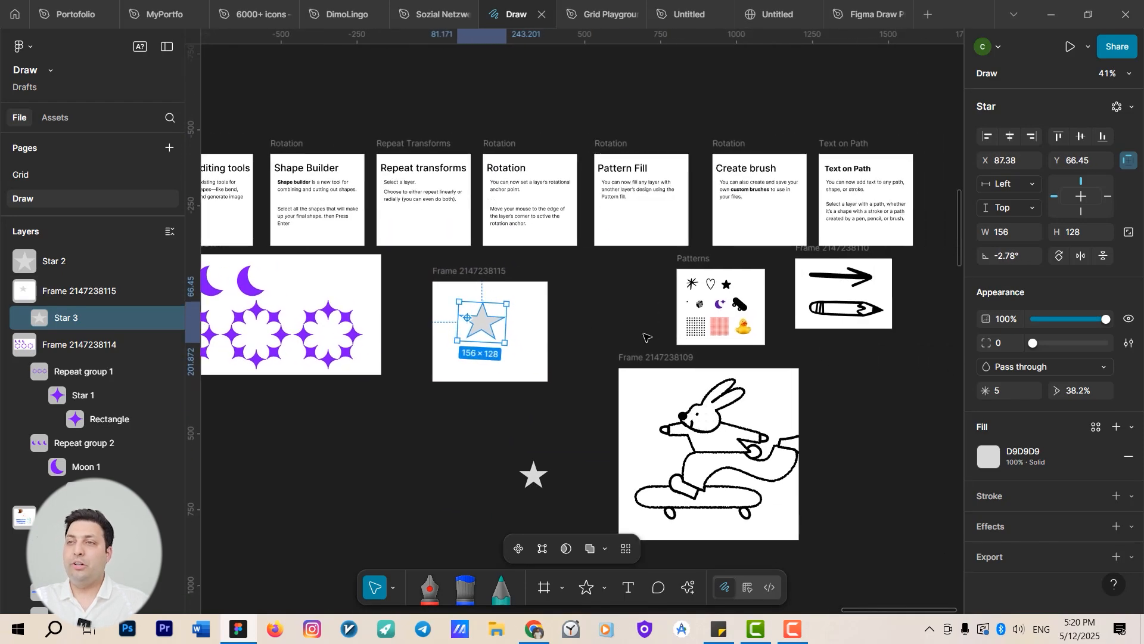
{"action": "scroll", "coordinate": [670, 382], "scroll_direction": "right", "scroll_amount": 5}
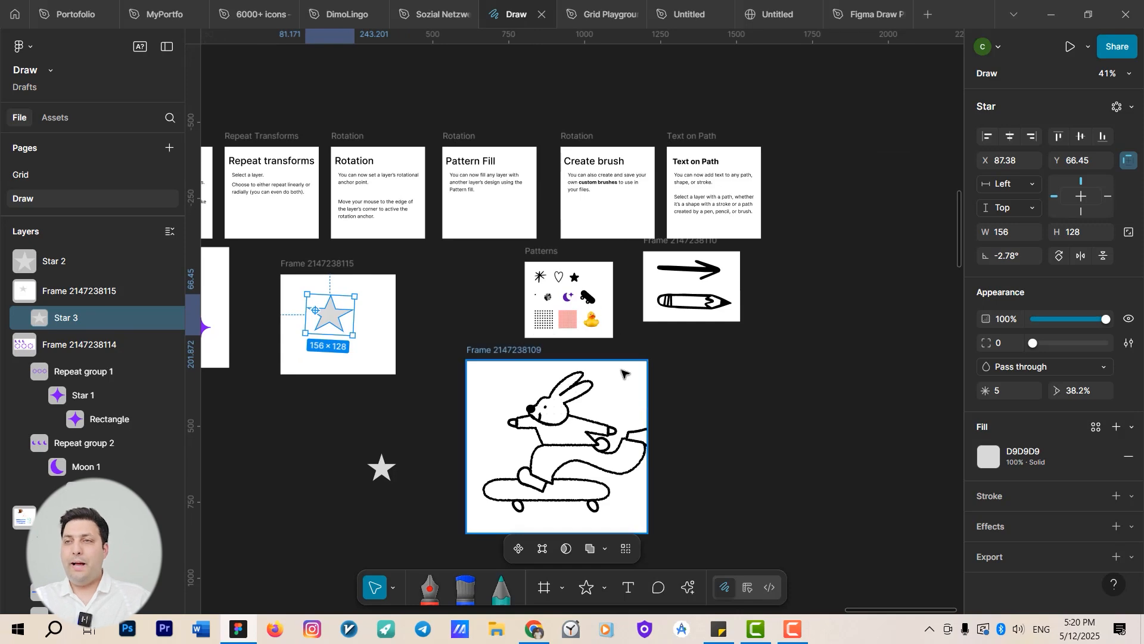
{"action": "scroll", "coordinate": [695, 436], "scroll_direction": "up", "scroll_amount": 1}
{"action": "scroll", "coordinate": [596, 417], "scroll_direction": "up", "scroll_amount": 5}
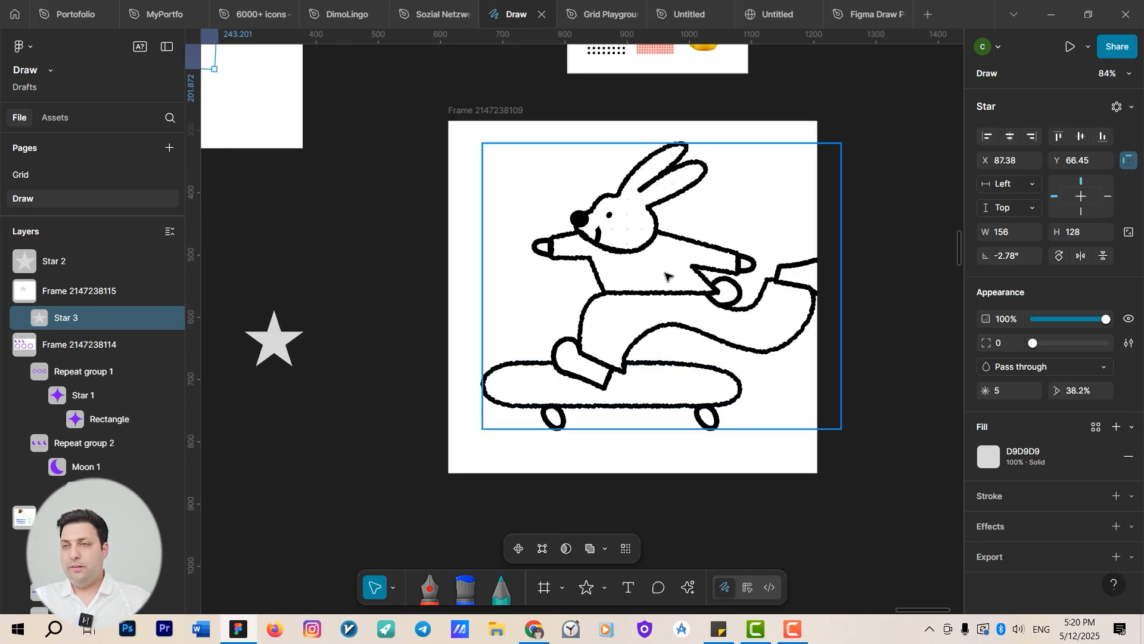
{"action": "left_click", "coordinate": [638, 271]}
{"action": "left_click_drag", "start_coordinate": [638, 271], "coordinate": [615, 283]}
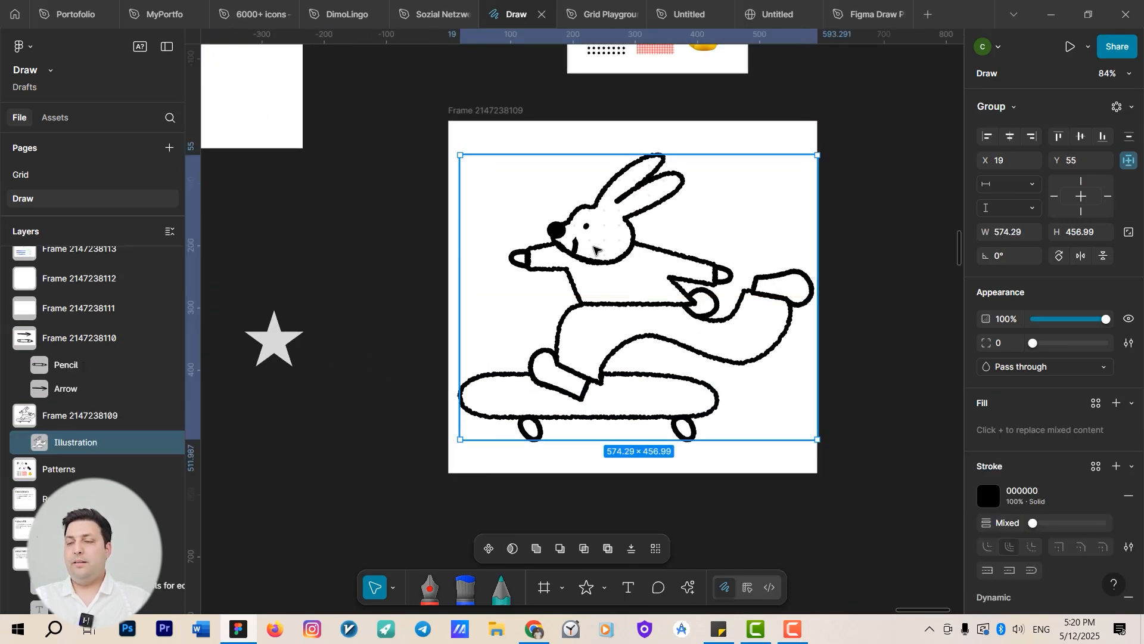
{"action": "scroll", "coordinate": [594, 249], "scroll_direction": "down", "scroll_amount": 3}
{"action": "scroll", "coordinate": [594, 251], "scroll_direction": "up", "scroll_amount": 5}
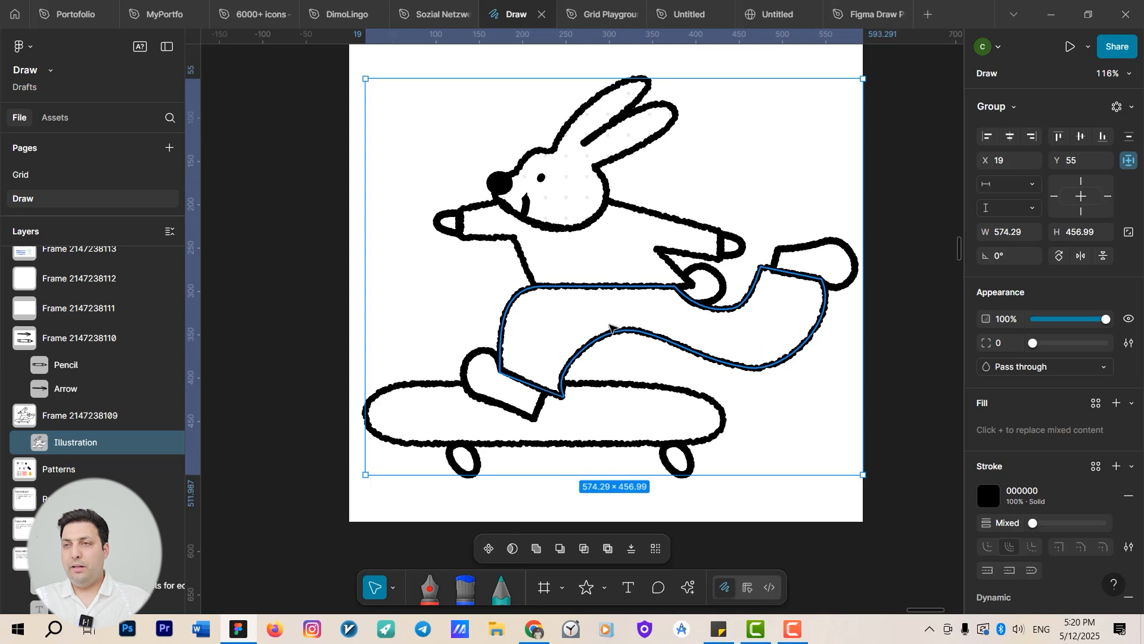
{"action": "double_click", "coordinate": [608, 263]}
Look over the frame of basketball and brush drawings and the tile samples in the Patterns frame above the rabbit
{"action": "scroll", "coordinate": [607, 263], "scroll_direction": "down", "scroll_amount": 5}
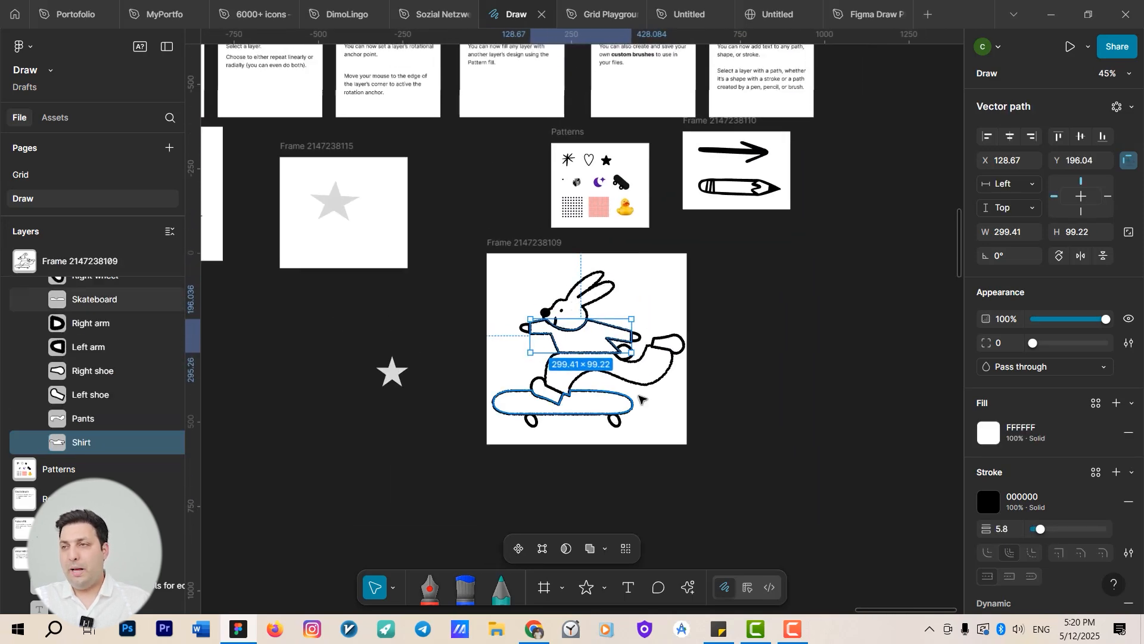
{"action": "scroll", "coordinate": [668, 360], "scroll_direction": "left", "scroll_amount": 10}
{"action": "scroll", "coordinate": [627, 297], "scroll_direction": "up", "scroll_amount": 5}
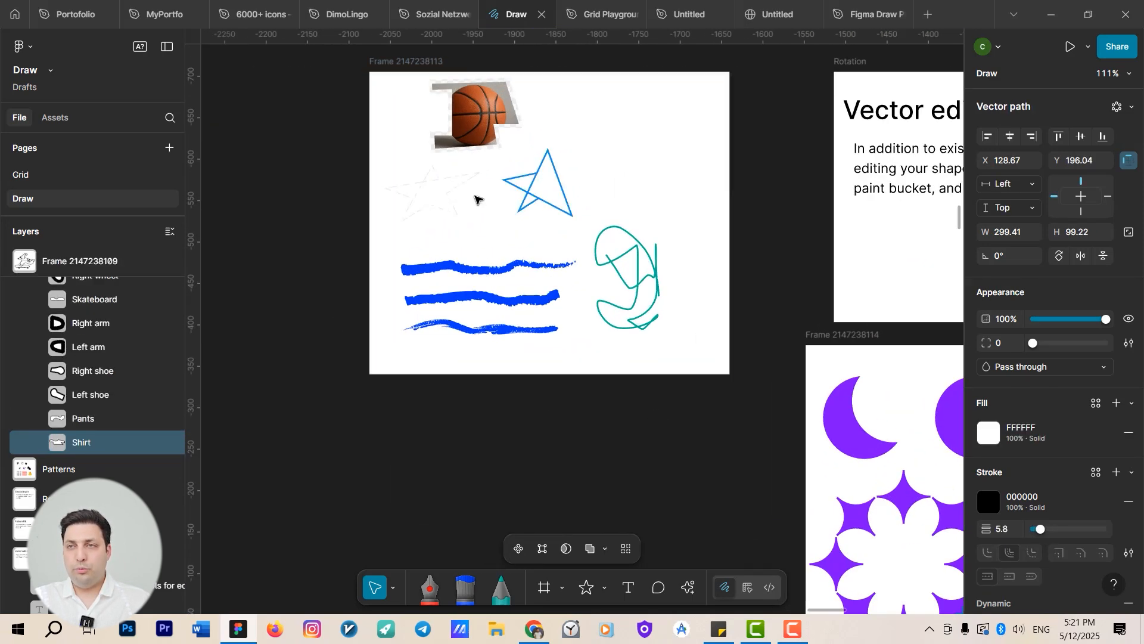
{"action": "left_click_drag", "start_coordinate": [629, 298], "coordinate": [348, 229]}
{"action": "scroll", "coordinate": [438, 238], "scroll_direction": "down", "scroll_amount": 5}
{"action": "left_click_drag", "start_coordinate": [894, 426], "coordinate": [449, 251]}
{"action": "scroll", "coordinate": [532, 309], "scroll_direction": "up", "scroll_amount": 3}
{"action": "scroll", "coordinate": [531, 309], "scroll_direction": "up", "scroll_amount": 2}
{"action": "left_click", "coordinate": [581, 264]}
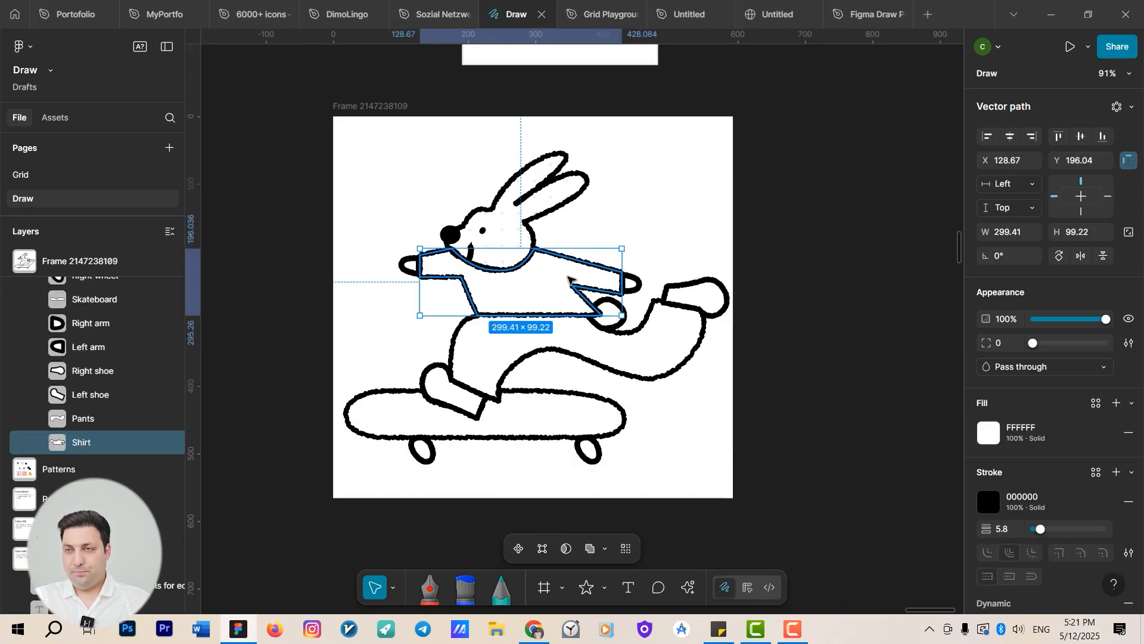
{"action": "left_click_drag", "start_coordinate": [594, 194], "coordinate": [492, 326]}
{"action": "scroll", "coordinate": [494, 321], "scroll_direction": "down", "scroll_amount": 3}
{"action": "scroll", "coordinate": [431, 172], "scroll_direction": "up", "scroll_amount": 6}
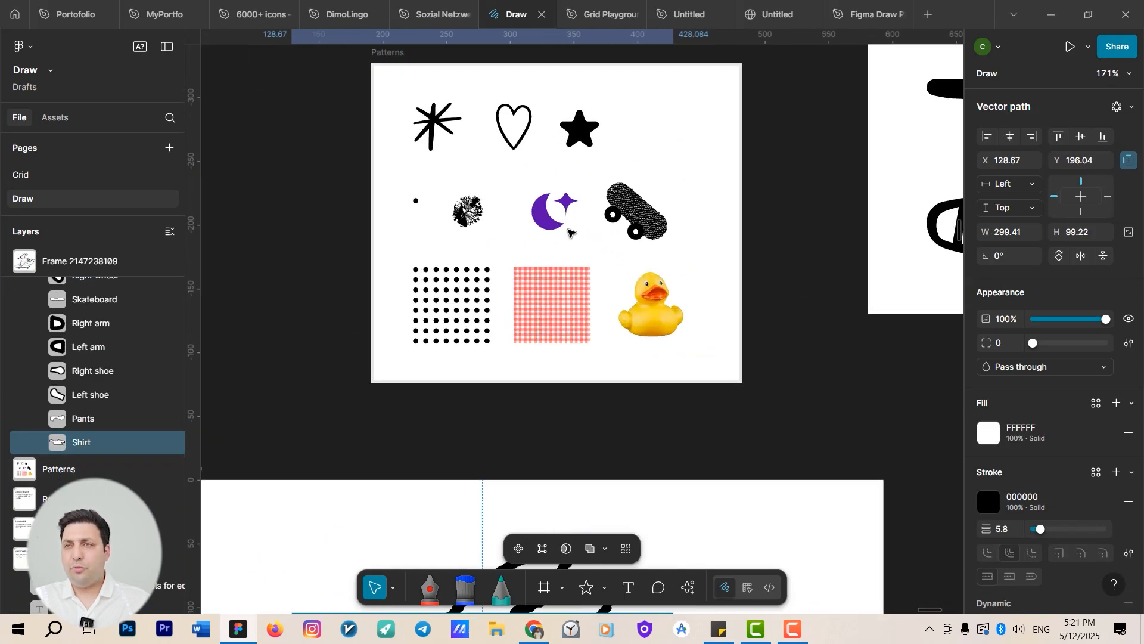
{"action": "scroll", "coordinate": [567, 268], "scroll_direction": "down", "scroll_amount": 5}
{"action": "scroll", "coordinate": [596, 310], "scroll_direction": "down", "scroll_amount": 3}
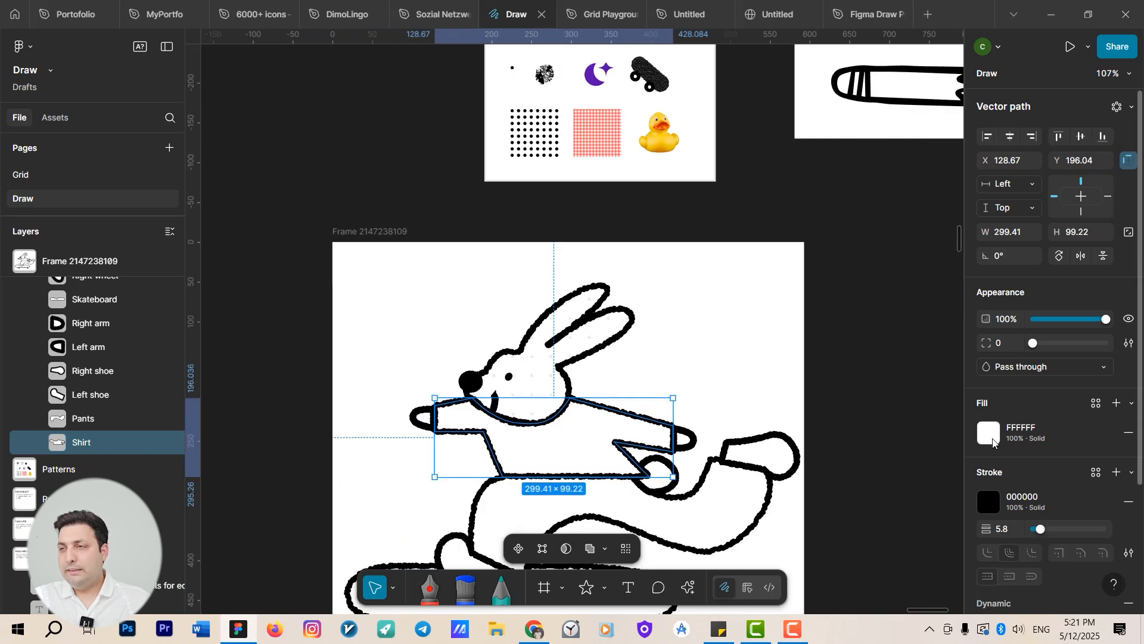
Change the shirt's fill to a pattern that uses the rubber duck from the Patterns frame as its source
{"action": "left_click", "coordinate": [989, 433]}
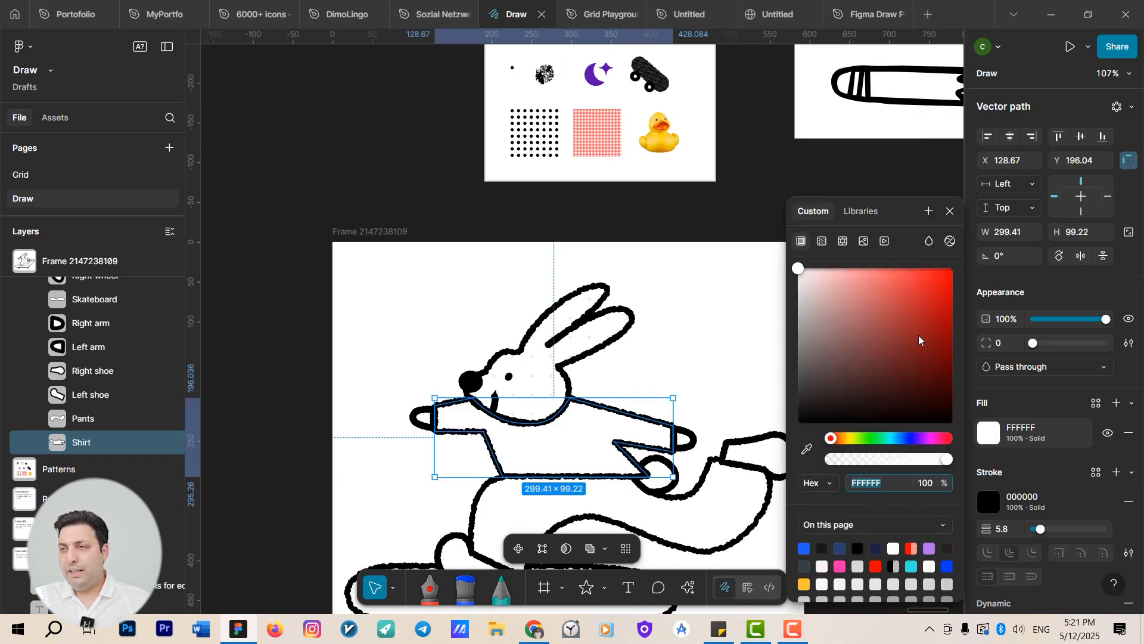
{"action": "left_click", "coordinate": [844, 246]}
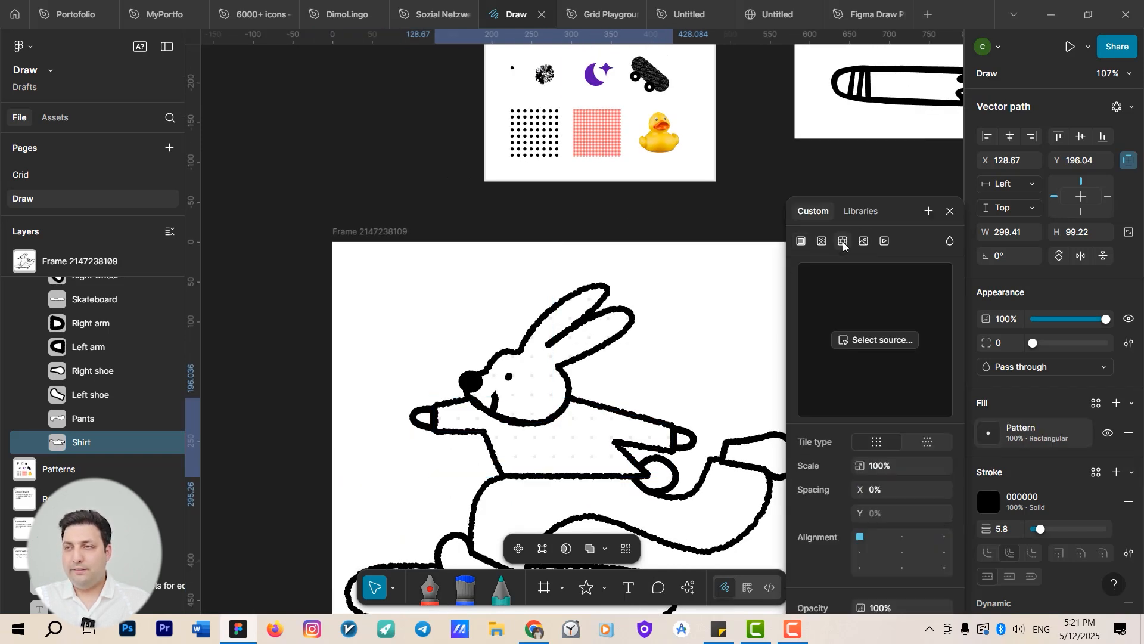
{"action": "left_click", "coordinate": [847, 341]}
{"action": "scroll", "coordinate": [417, 186], "scroll_direction": "up", "scroll_amount": 3}
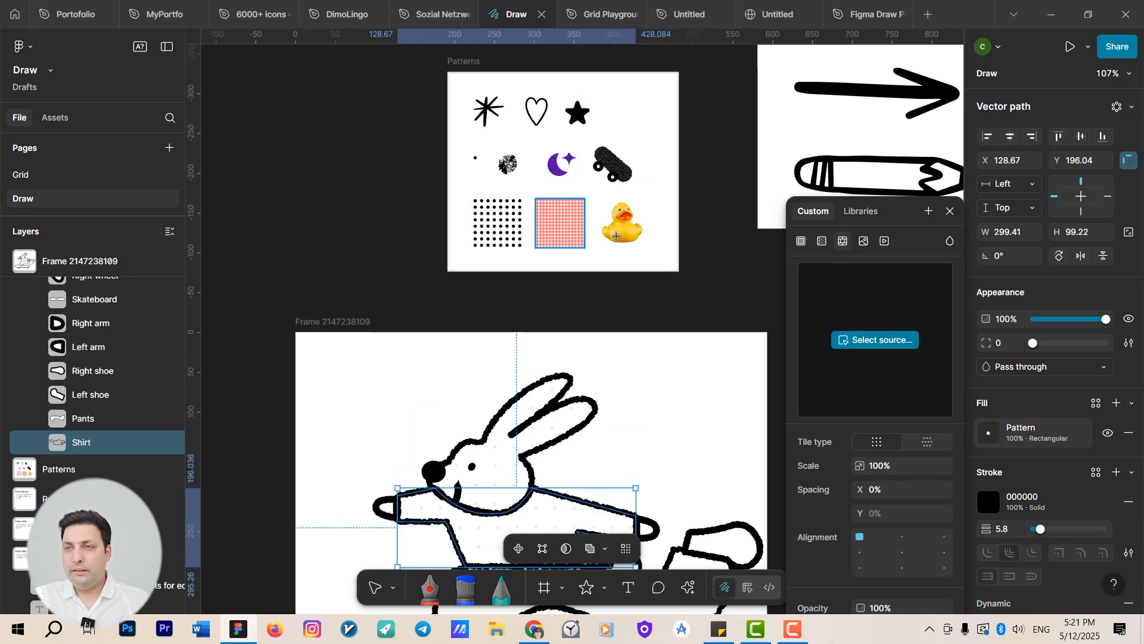
{"action": "left_click", "coordinate": [659, 133]}
{"action": "scroll", "coordinate": [597, 326], "scroll_direction": "down", "scroll_amount": 5}
{"action": "scroll", "coordinate": [560, 275], "scroll_direction": "up", "scroll_amount": 3}
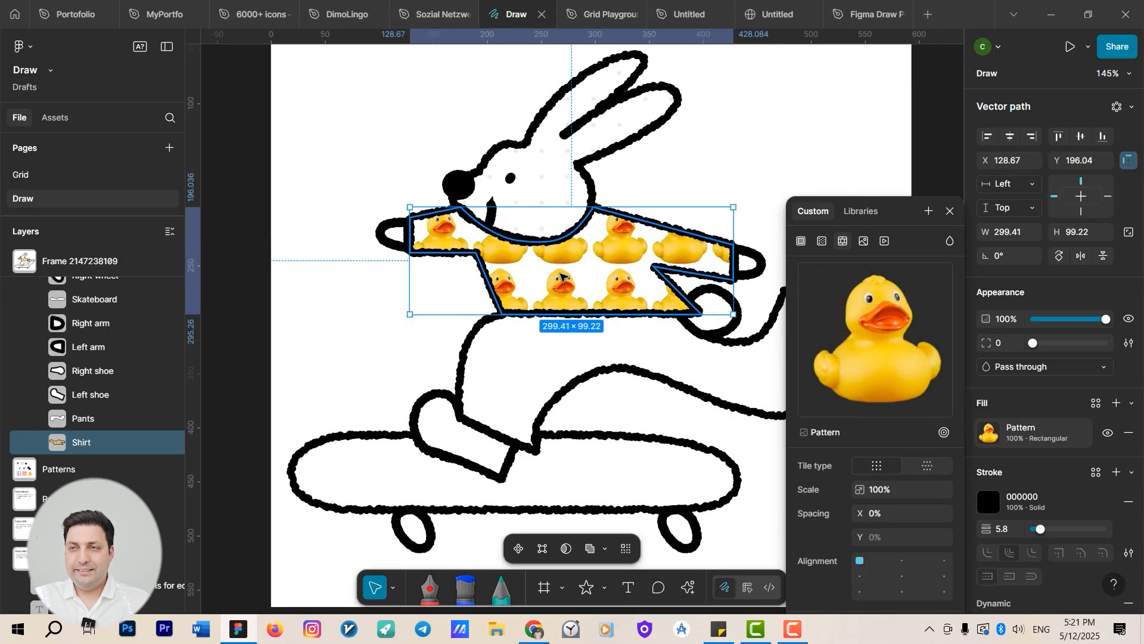
Fill the rabbit's pants with a pattern sourced from the red gingham square in the Patterns frame
{"action": "left_click", "coordinate": [496, 354]}
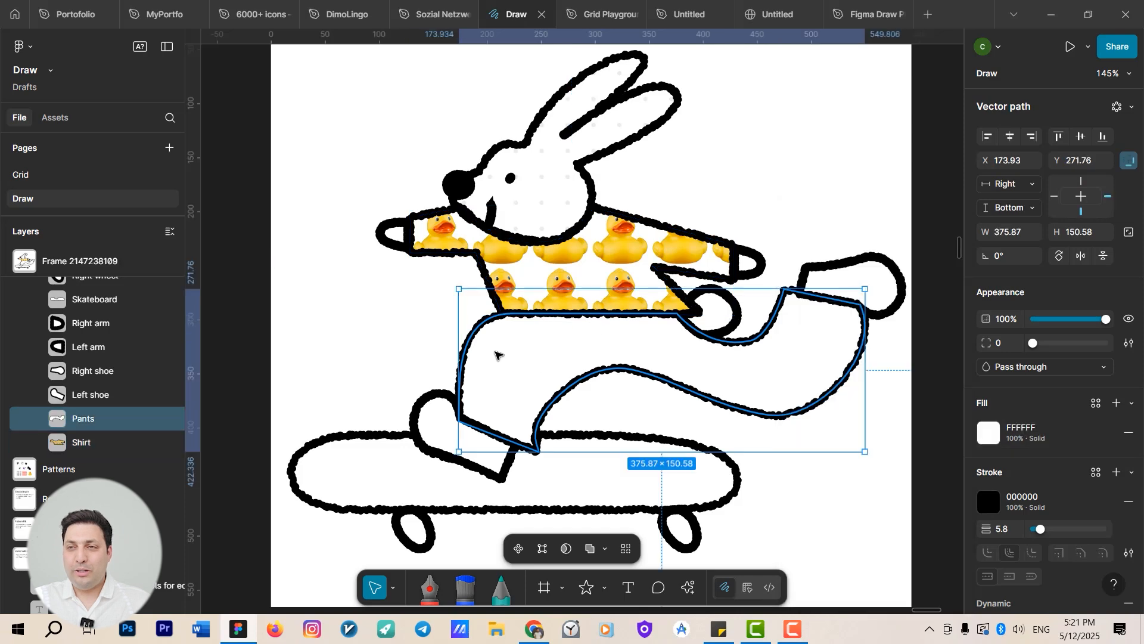
{"action": "scroll", "coordinate": [536, 349], "scroll_direction": "down", "scroll_amount": 5}
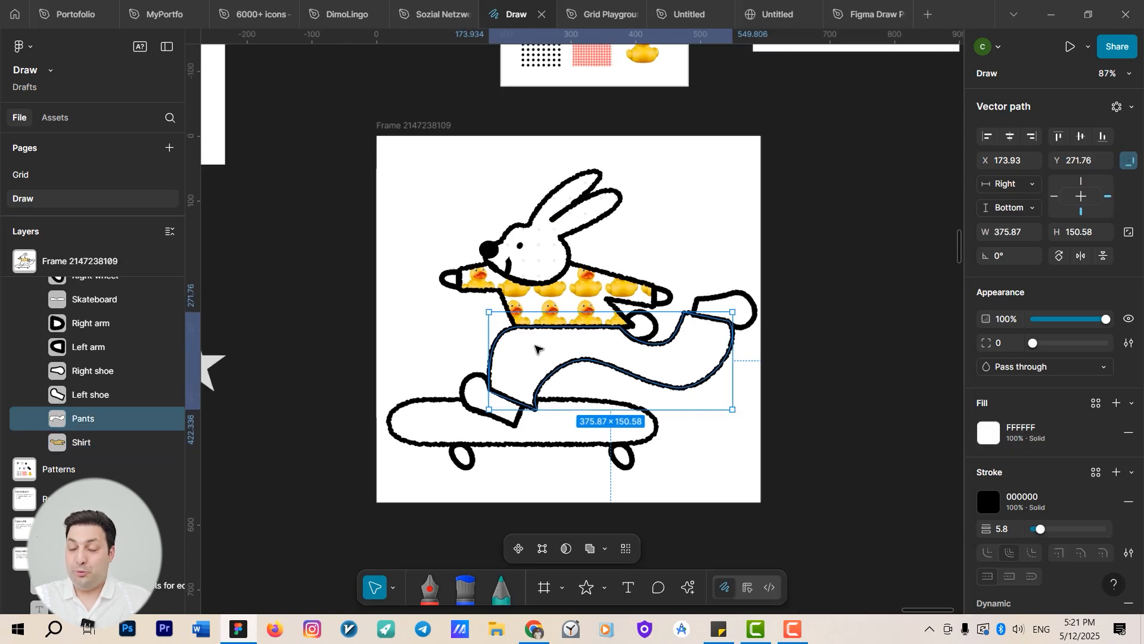
{"action": "left_click", "coordinate": [989, 433]}
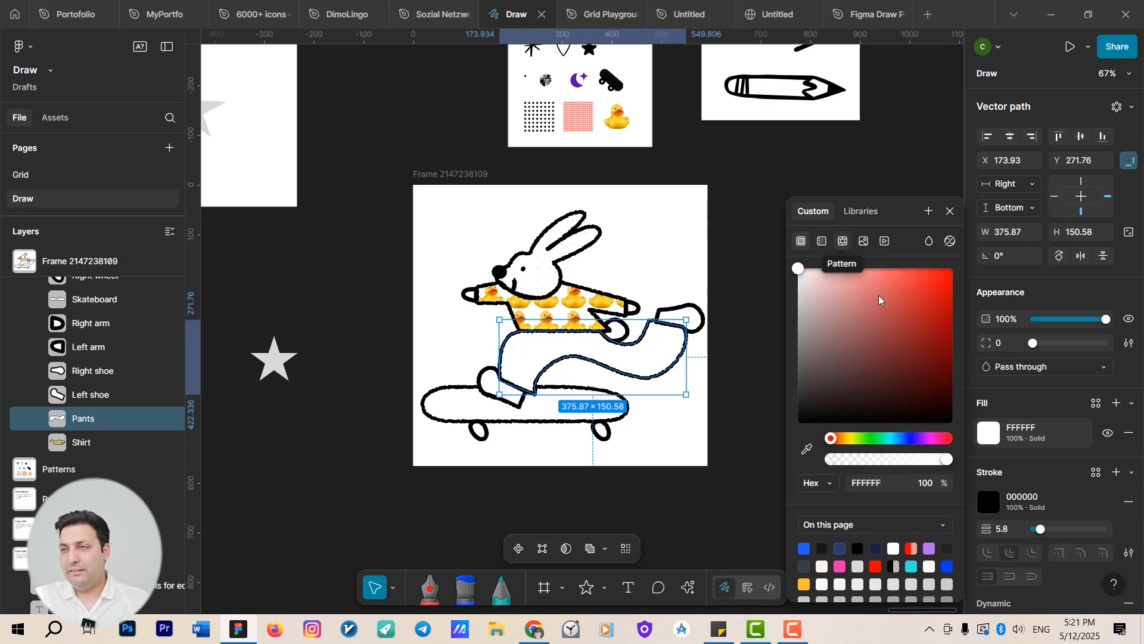
{"action": "left_click", "coordinate": [846, 344]}
{"action": "left_click_drag", "start_coordinate": [680, 147], "coordinate": [680, 245]}
{"action": "scroll", "coordinate": [529, 220], "scroll_direction": "up", "scroll_amount": 5}
{"action": "left_click", "coordinate": [626, 199]}
{"action": "scroll", "coordinate": [626, 199], "scroll_direction": "down", "scroll_amount": 5}
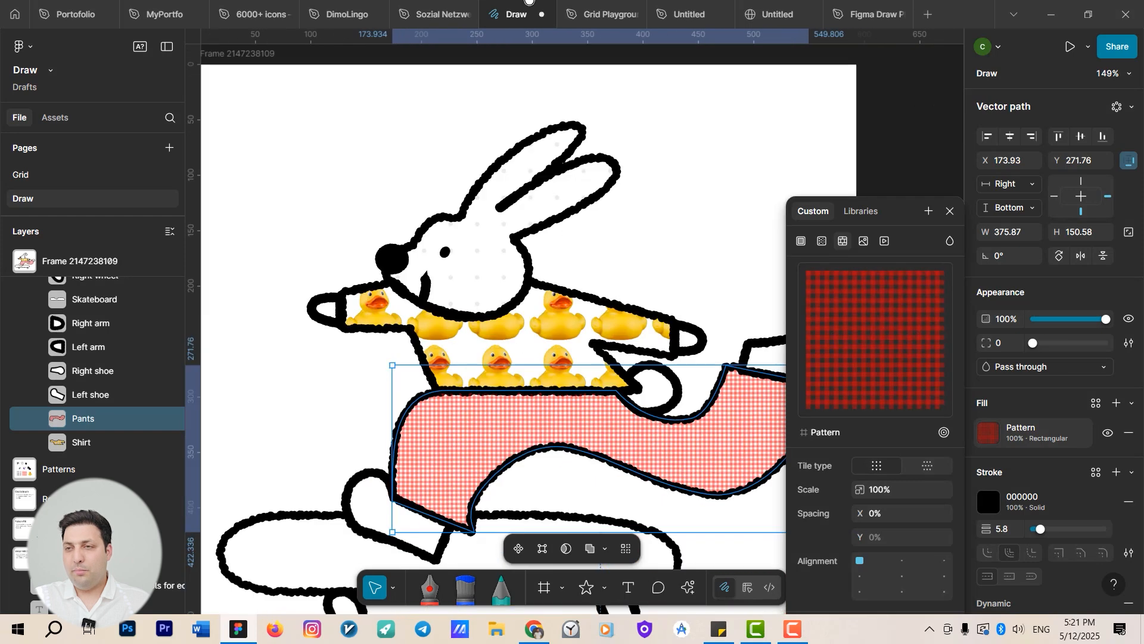
{"action": "scroll", "coordinate": [590, 334], "scroll_direction": "down", "scroll_amount": 4}
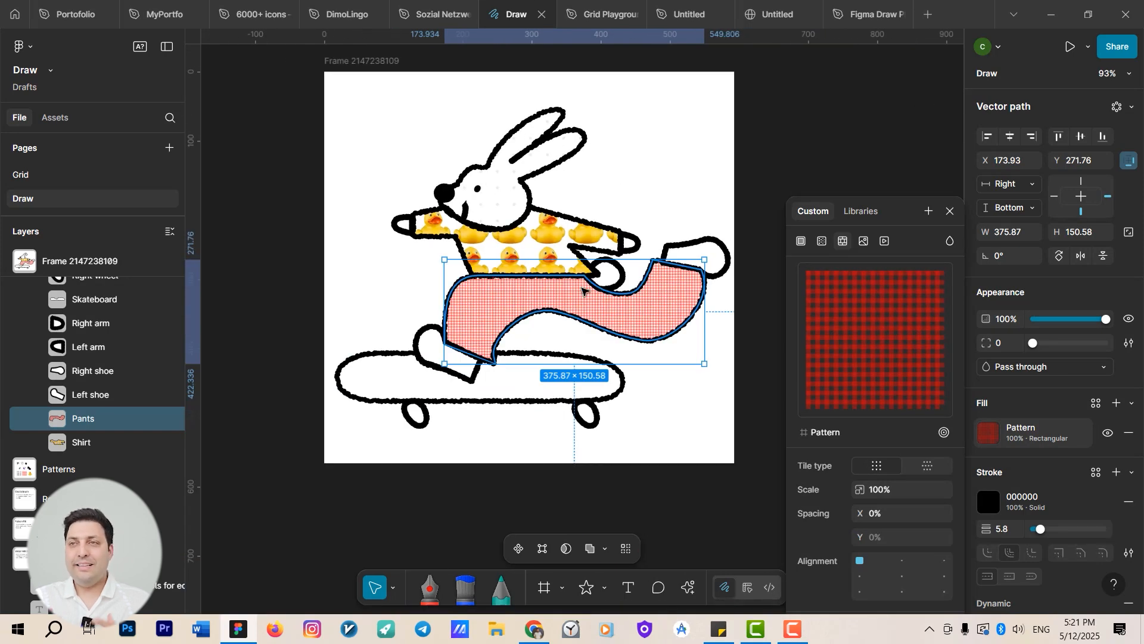
Read the Create brush card and inspect the blue brush strokes in the frame with the basketball
{"action": "scroll", "coordinate": [582, 290], "scroll_direction": "down", "scroll_amount": 5}
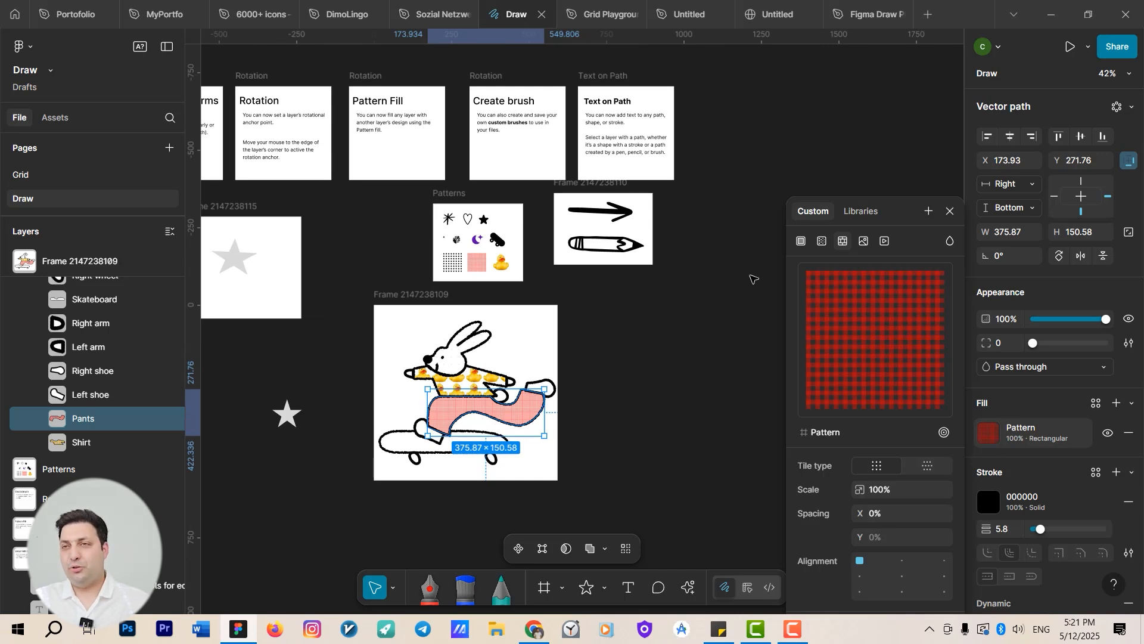
{"action": "scroll", "coordinate": [531, 179], "scroll_direction": "up", "scroll_amount": 6}
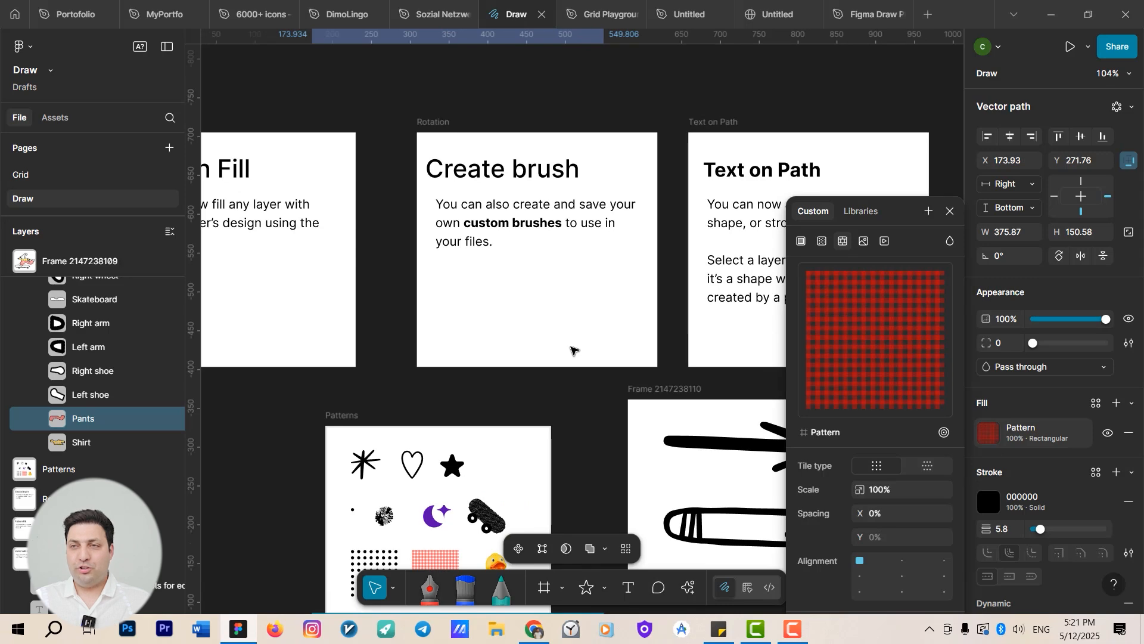
{"action": "scroll", "coordinate": [571, 350], "scroll_direction": "down", "scroll_amount": 8}
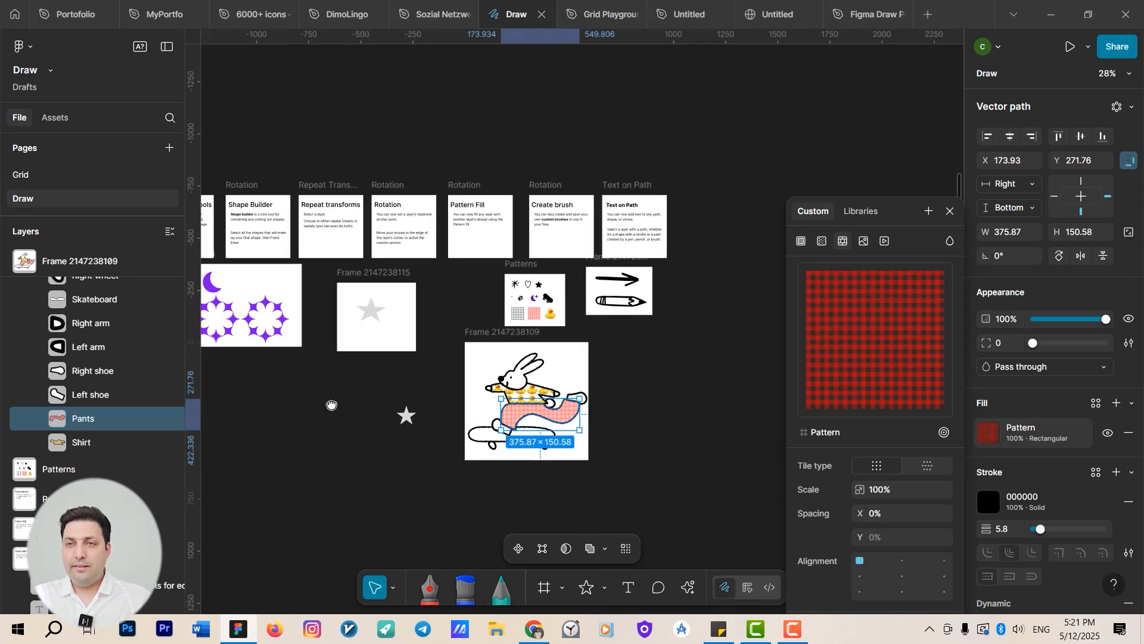
{"action": "left_click_drag", "start_coordinate": [352, 399], "coordinate": [605, 431]}
{"action": "left_click_drag", "start_coordinate": [340, 333], "coordinate": [429, 431]}
{"action": "scroll", "coordinate": [418, 384], "scroll_direction": "up", "scroll_amount": 10}
{"action": "left_click", "coordinate": [456, 357]}
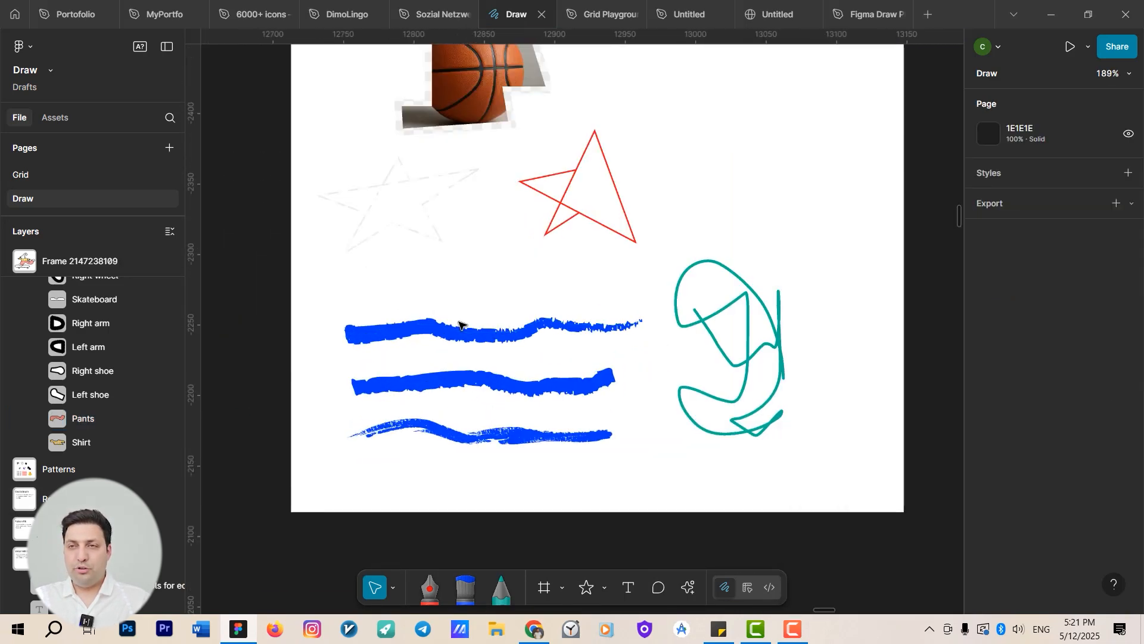
{"action": "left_click", "coordinate": [463, 387]}
{"action": "left_click", "coordinate": [488, 441]}
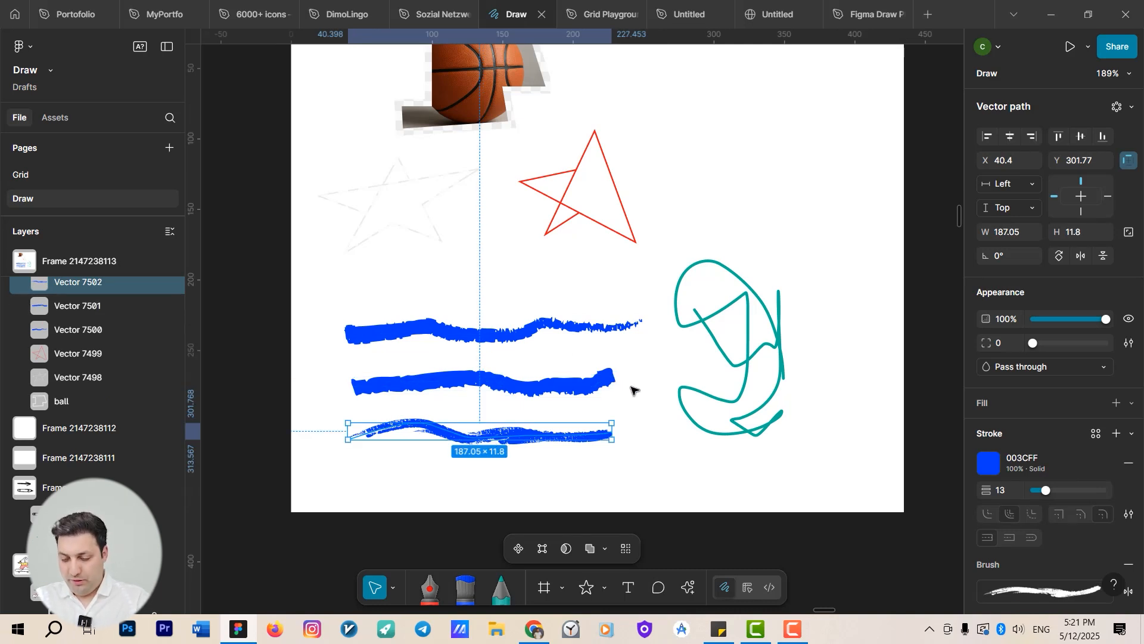
{"action": "key", "text": "p"}
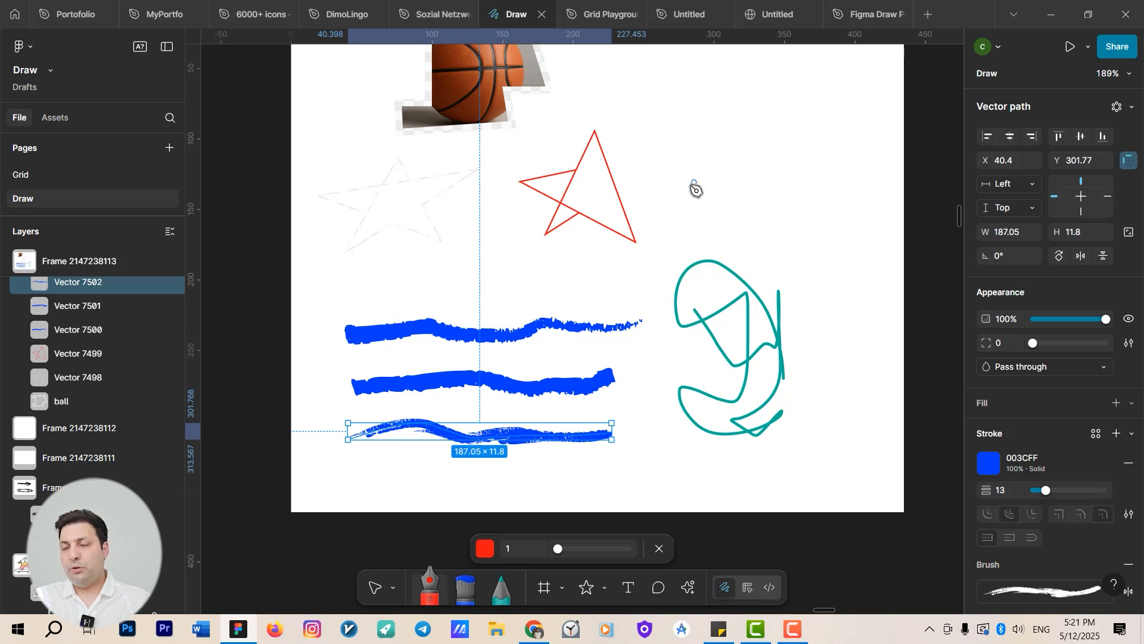
{"action": "left_click", "coordinate": [664, 149]}
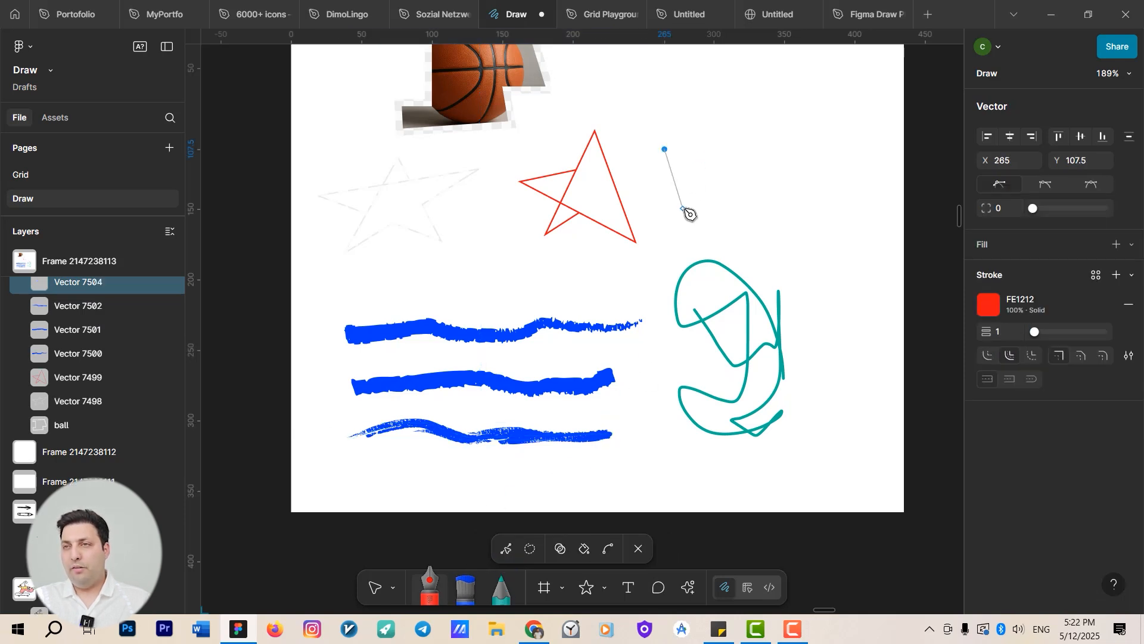
{"action": "left_click", "coordinate": [675, 213]}
{"action": "key", "text": "Escape"}
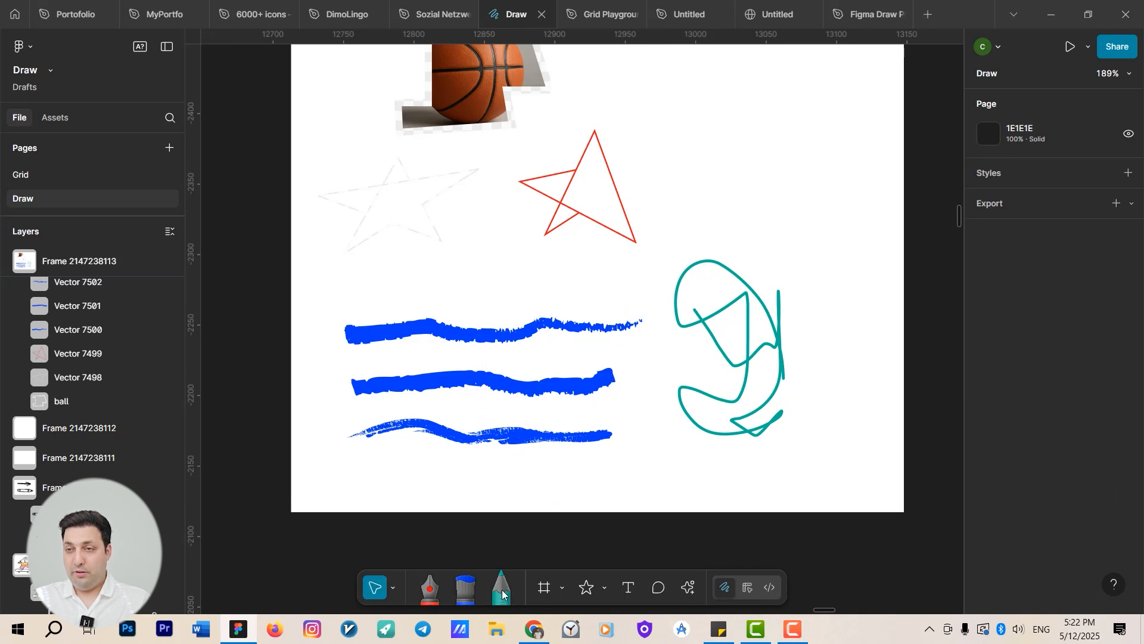
Handwrite "Love" with the Pencil tool in a teal stroke of weight 2, above the teal scribble
{"action": "left_click", "coordinate": [501, 590]}
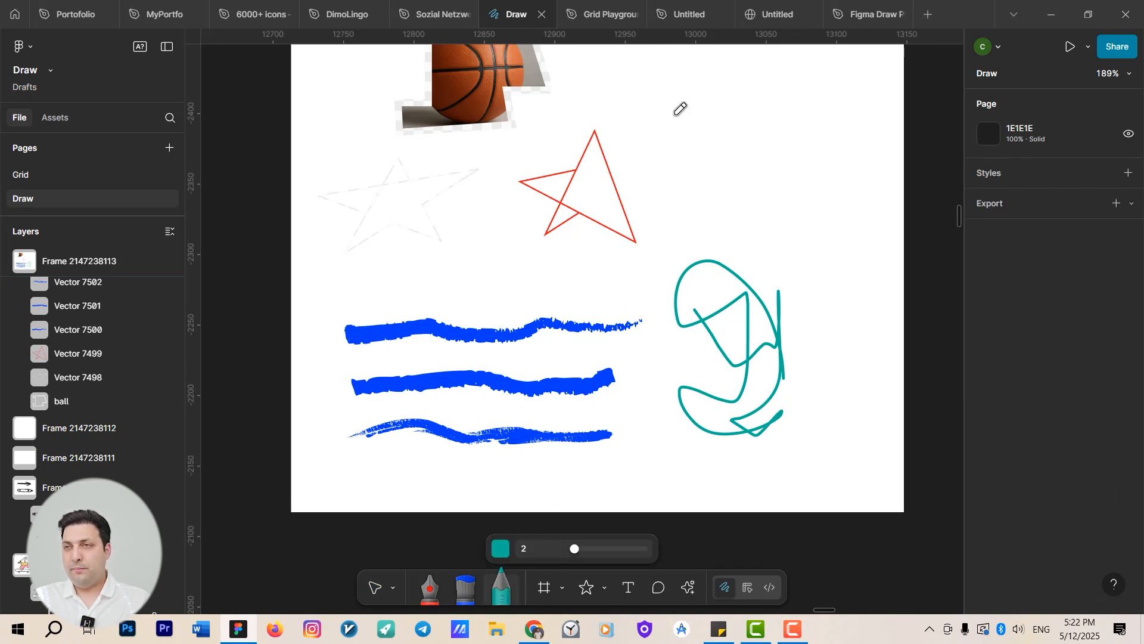
{"action": "mouse_move", "coordinate": [675, 112]}
{"action": "left_mouse_down"}
{"action": "mouse_move", "coordinate": [659, 184]}
{"action": "mouse_move", "coordinate": [718, 179]}
{"action": "mouse_move", "coordinate": [723, 149]}
{"action": "mouse_move", "coordinate": [731, 170]}
{"action": "mouse_move", "coordinate": [739, 152]}
{"action": "mouse_move", "coordinate": [793, 146]}
{"action": "mouse_move", "coordinate": [797, 180]}
{"action": "mouse_move", "coordinate": [828, 179]}
{"action": "left_mouse_up"}
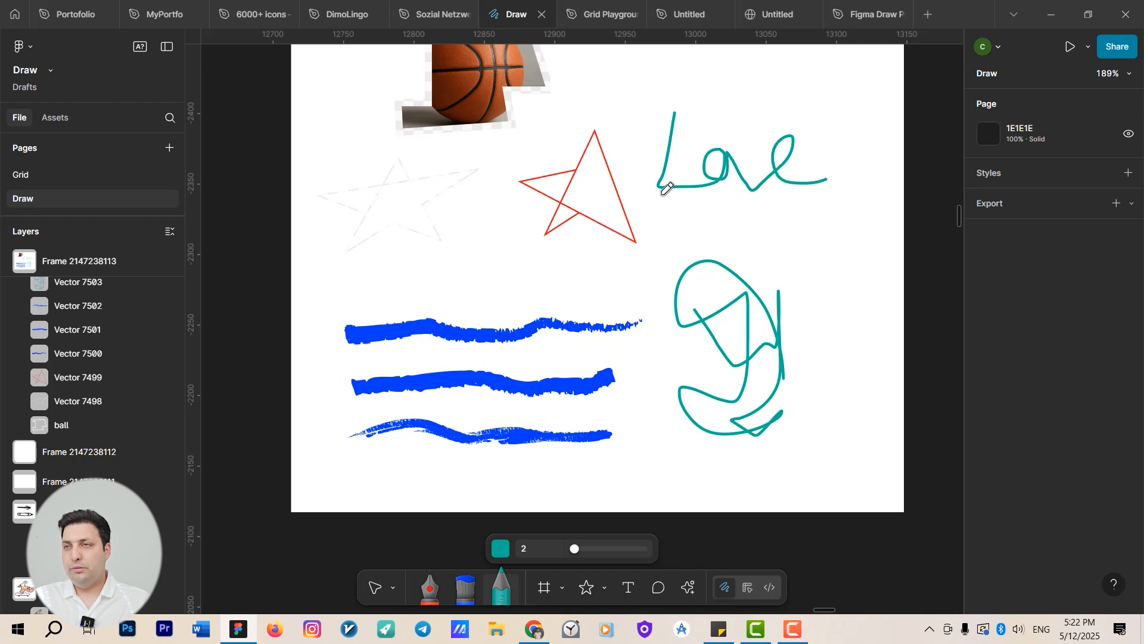
Create a stretch brush from the handwritten teal "Love" path
{"action": "key", "text": "Escape"}
{"action": "left_click", "coordinate": [772, 177]}
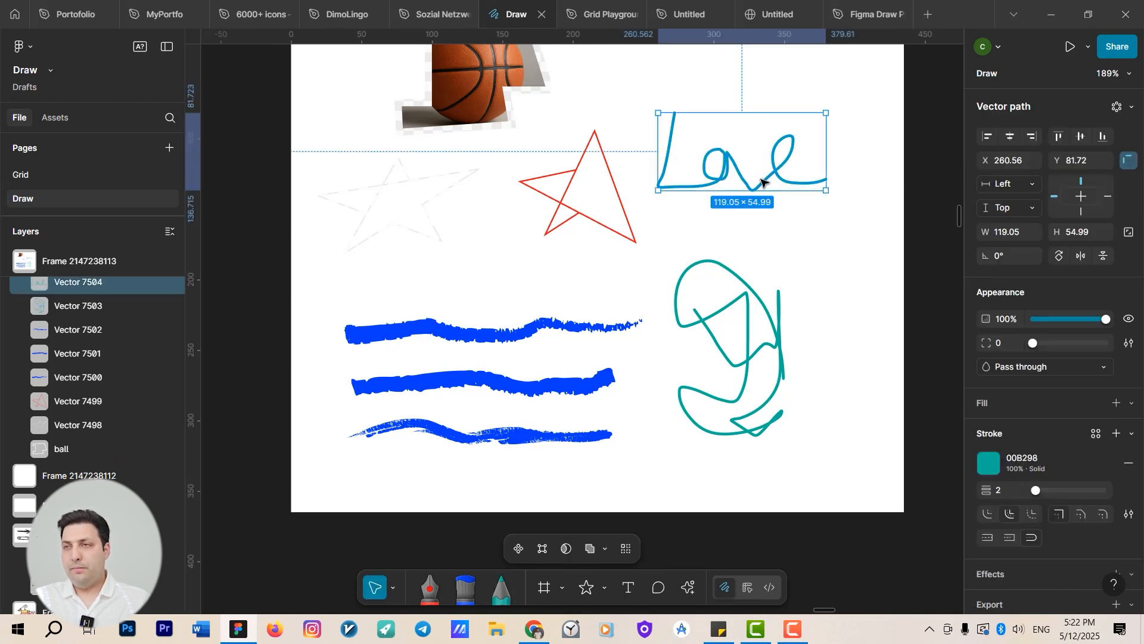
{"action": "key", "text": "Escape"}
{"action": "scroll", "coordinate": [596, 282], "scroll_direction": "down", "scroll_amount": 5}
{"action": "left_click", "coordinate": [596, 289]}
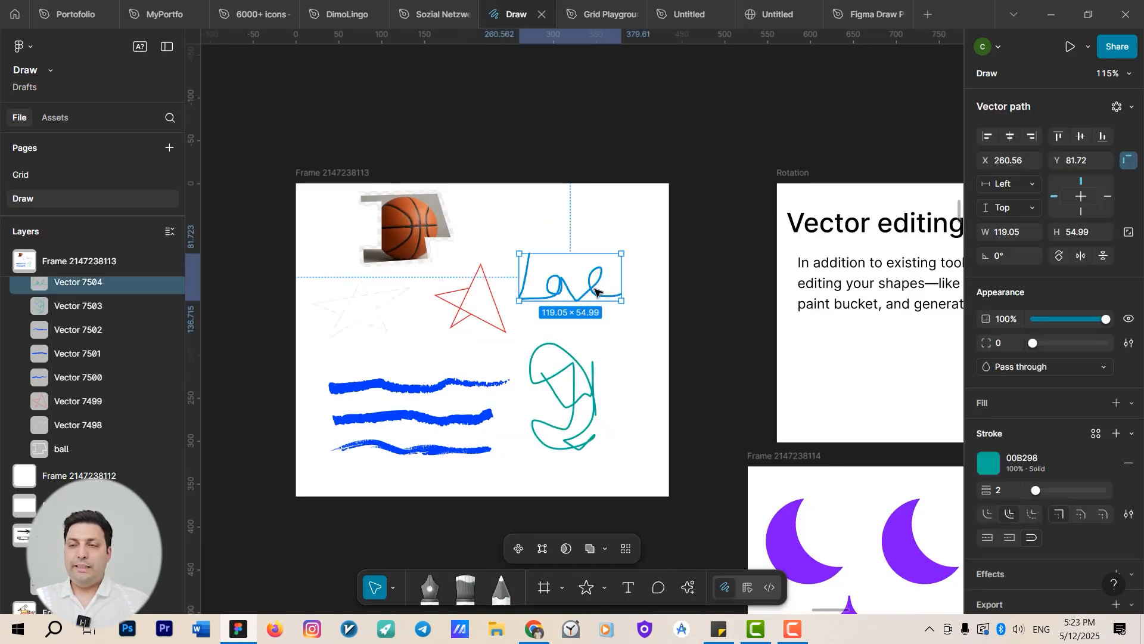
{"action": "scroll", "coordinate": [596, 291], "scroll_direction": "up", "scroll_amount": 5}
{"action": "right_click", "coordinate": [592, 288]}
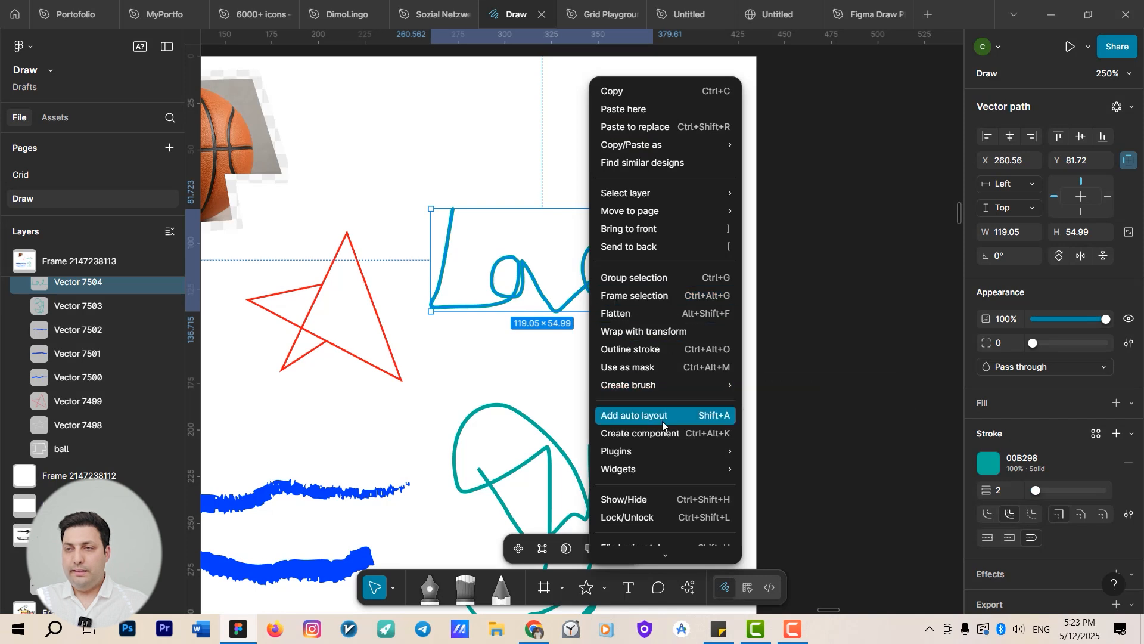
{"action": "mouse_move", "coordinate": [647, 387]}
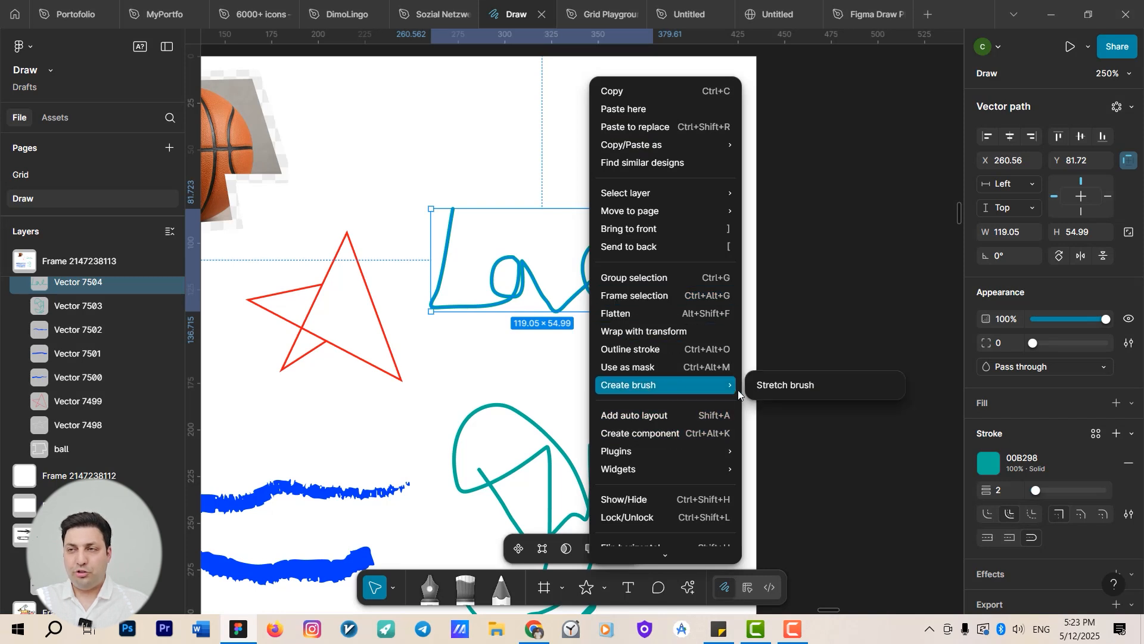
{"action": "left_click", "coordinate": [781, 386]}
Choose the custom Vector 7504 brush and paint short white strokes of size 16 above the teal "Love"
{"action": "scroll", "coordinate": [661, 437], "scroll_direction": "down", "scroll_amount": 3}
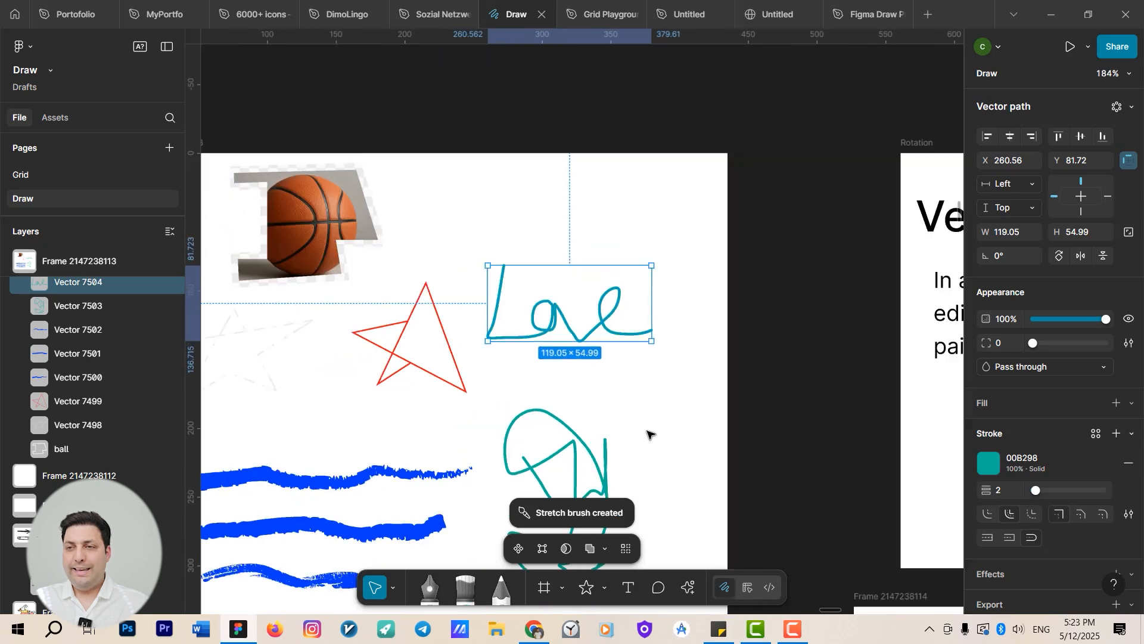
{"action": "left_click", "coordinate": [465, 589]}
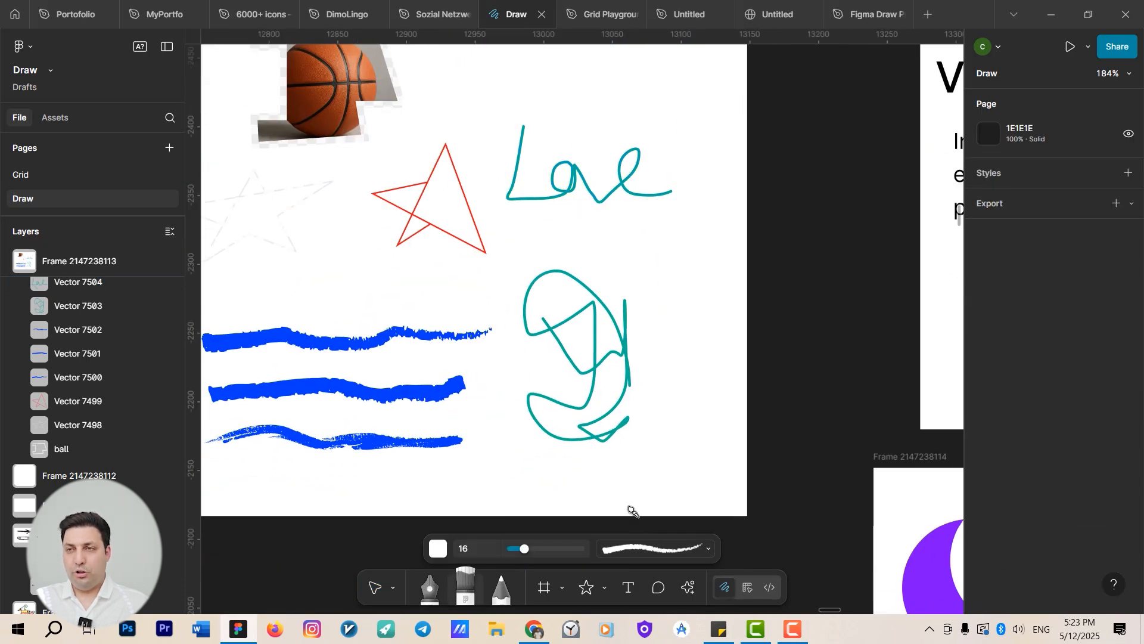
{"action": "left_click", "coordinate": [709, 550]}
{"action": "scroll", "coordinate": [680, 485], "scroll_direction": "down", "scroll_amount": 3}
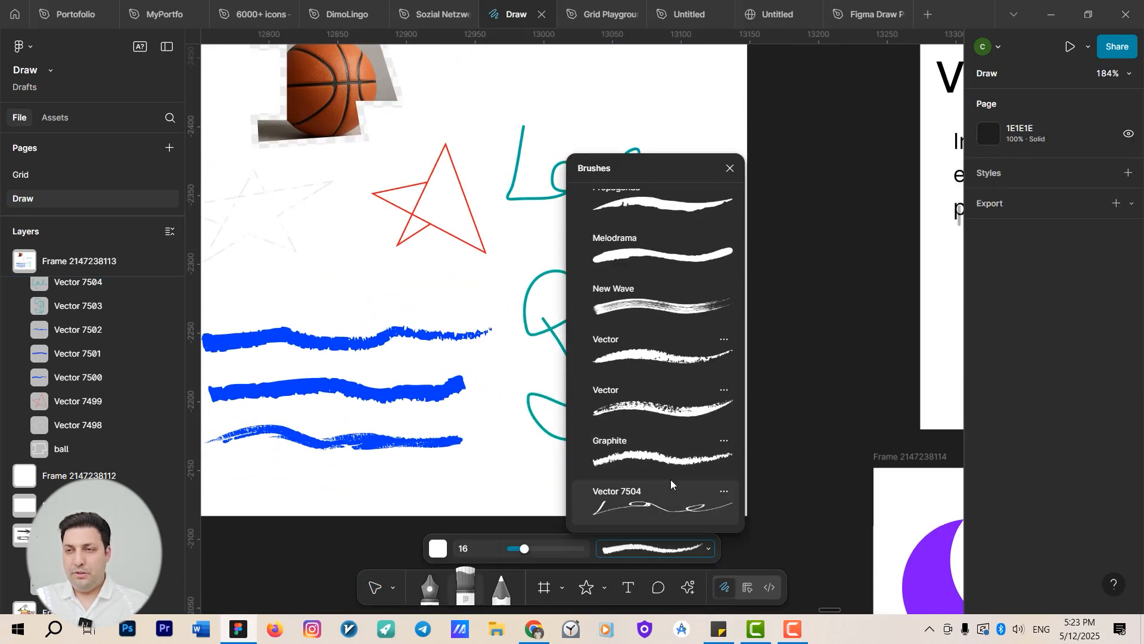
{"action": "left_click", "coordinate": [636, 506]}
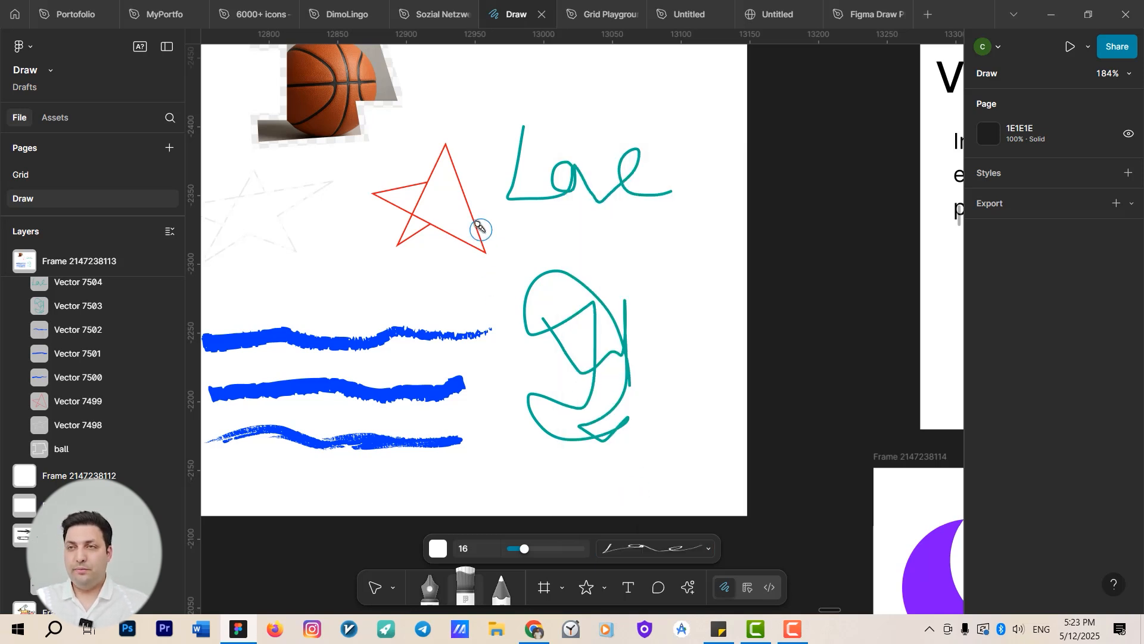
{"action": "mouse_move", "coordinate": [429, 91]}
{"action": "left_mouse_down"}
{"action": "mouse_move", "coordinate": [617, 100]}
{"action": "mouse_move", "coordinate": [442, 104]}
{"action": "left_mouse_up"}
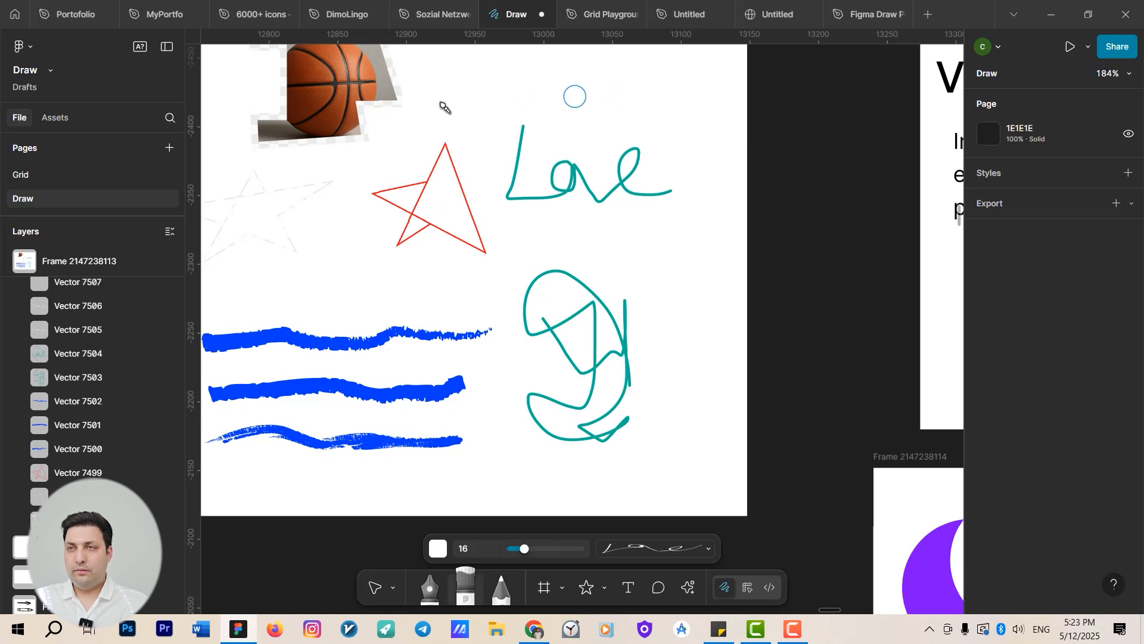
Change the brush colour to red and paint several "Love" strokes around the teal lettering and scribble
{"action": "left_click", "coordinate": [437, 549]}
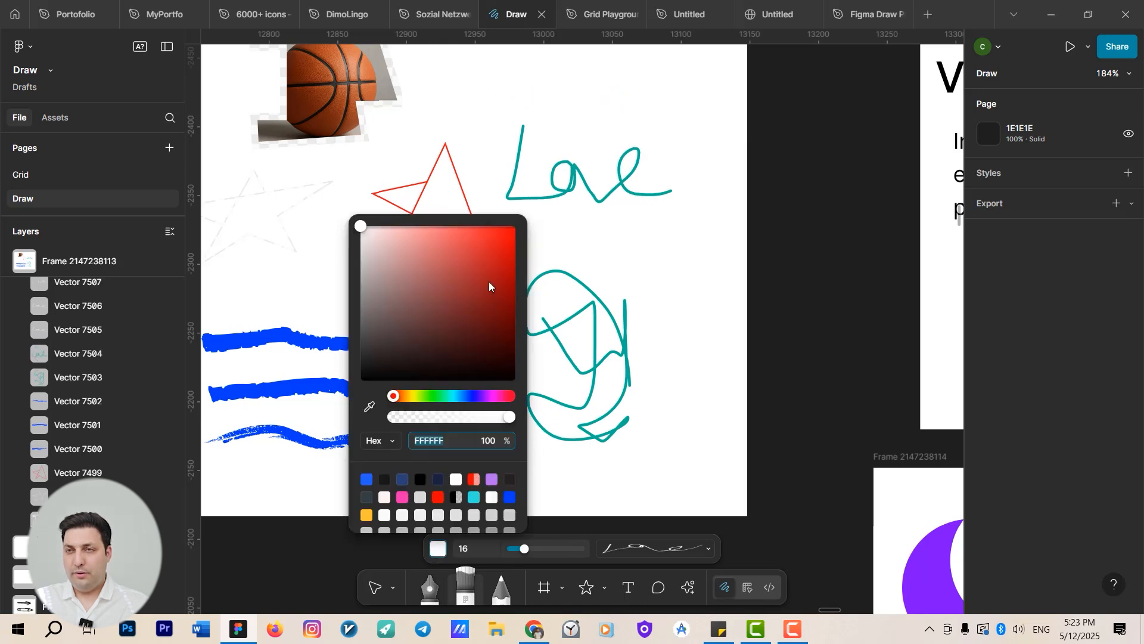
{"action": "left_click_drag", "start_coordinate": [493, 284], "coordinate": [523, 202]}
{"action": "left_click", "coordinate": [498, 95]}
{"action": "mouse_move", "coordinate": [475, 79]}
{"action": "left_mouse_down"}
{"action": "mouse_move", "coordinate": [635, 104]}
{"action": "mouse_move", "coordinate": [685, 132]}
{"action": "left_mouse_up"}
{"action": "mouse_move", "coordinate": [573, 254]}
{"action": "left_mouse_down"}
{"action": "mouse_move", "coordinate": [696, 261]}
{"action": "mouse_move", "coordinate": [694, 305]}
{"action": "left_mouse_up"}
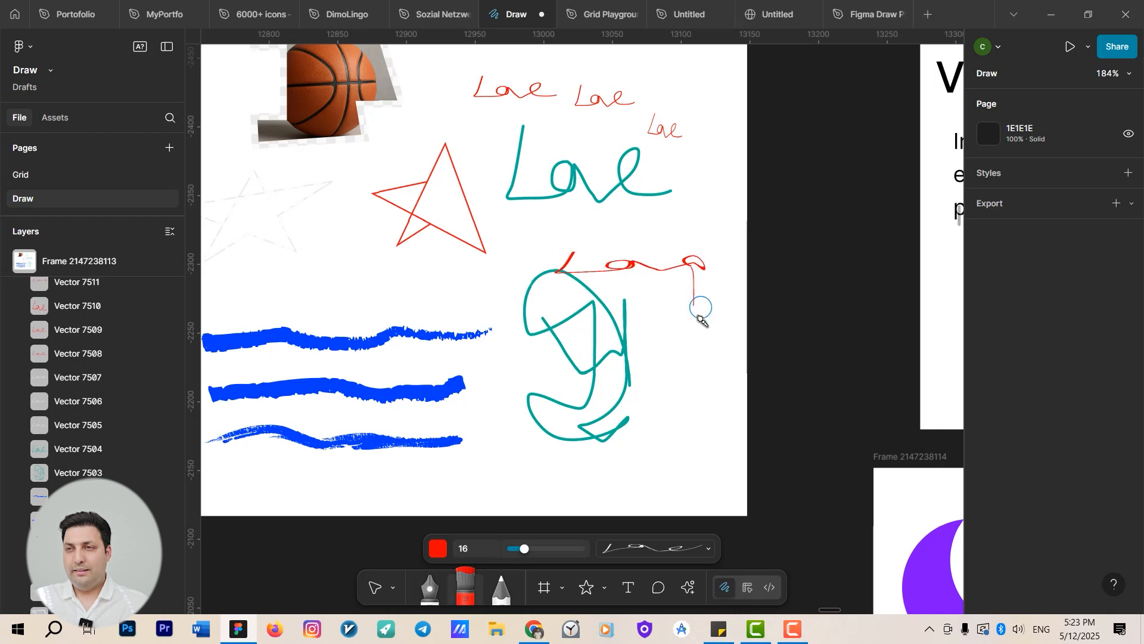
{"action": "left_click_drag", "start_coordinate": [673, 444], "coordinate": [637, 480]}
{"action": "left_click_drag", "start_coordinate": [499, 462], "coordinate": [507, 477]}
{"action": "left_click_drag", "start_coordinate": [587, 481], "coordinate": [622, 471]}
Create a stretch brush from the pencil drawing in the frame below the Text on Path card
{"action": "scroll", "coordinate": [626, 447], "scroll_direction": "down", "scroll_amount": 6}
{"action": "left_click_drag", "start_coordinate": [536, 435], "coordinate": [8, 391]}
{"action": "key", "text": "v"}
{"action": "left_click_drag", "start_coordinate": [409, 421], "coordinate": [211, 347]}
{"action": "scroll", "coordinate": [708, 403], "scroll_direction": "up", "scroll_amount": 4}
{"action": "scroll", "coordinate": [644, 97], "scroll_direction": "down", "scroll_amount": 5}
{"action": "scroll", "coordinate": [608, 417], "scroll_direction": "up", "scroll_amount": 5, "text": "ctrl"}
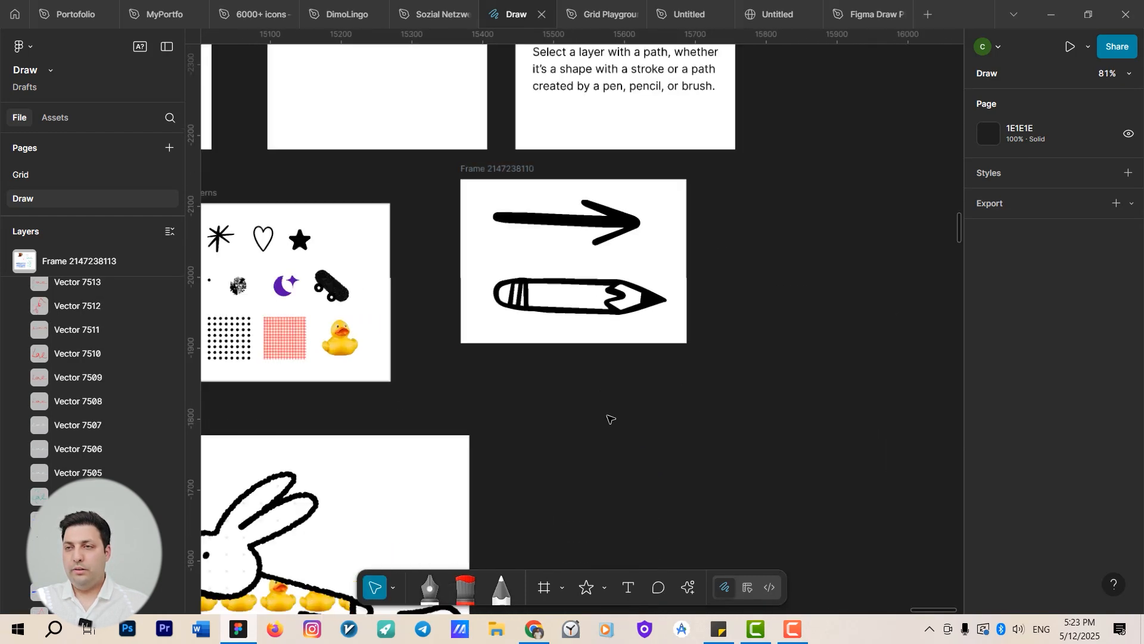
{"action": "left_click", "coordinate": [593, 287]}
{"action": "right_click", "coordinate": [593, 287]}
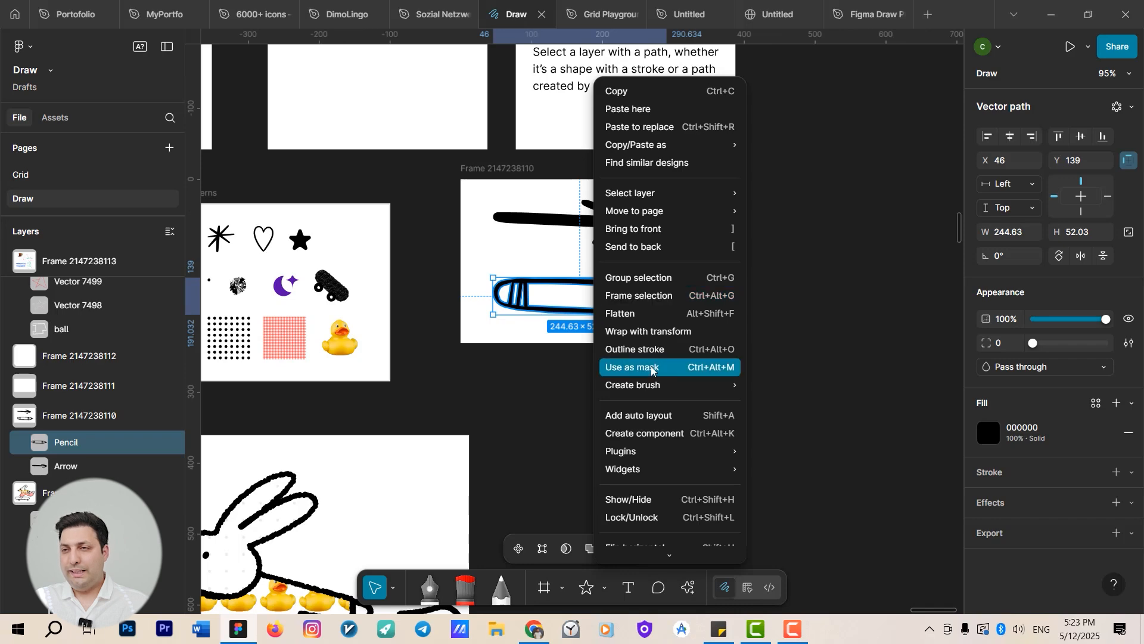
{"action": "mouse_move", "coordinate": [669, 387]}
{"action": "left_click", "coordinate": [778, 387]}
Draw an empty frame about 513 × 357 beside the skateboarding rabbit frame
{"action": "scroll", "coordinate": [608, 414], "scroll_direction": "down", "scroll_amount": 5}
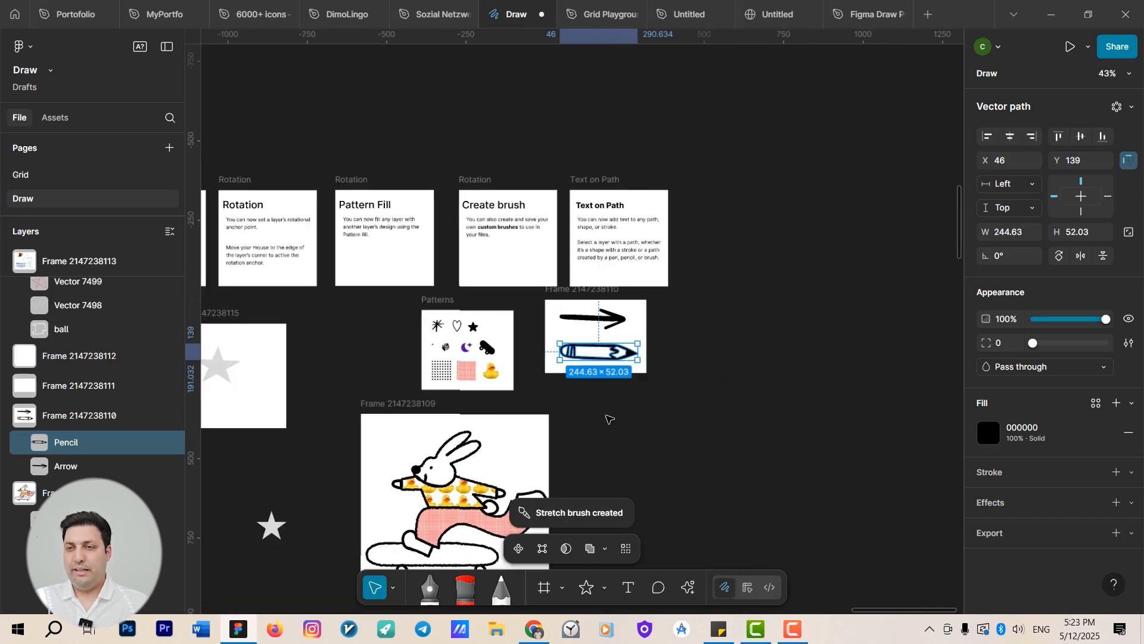
{"action": "scroll", "coordinate": [493, 335], "scroll_direction": "up", "scroll_amount": 5}
{"action": "left_click_drag", "start_coordinate": [493, 335], "coordinate": [477, 335]}
{"action": "left_click", "coordinate": [561, 305]}
{"action": "key", "text": "f"}
{"action": "left_click_drag", "start_coordinate": [469, 200], "coordinate": [777, 414]}
{"action": "key", "text": "f"}
{"action": "key", "text": "v"}
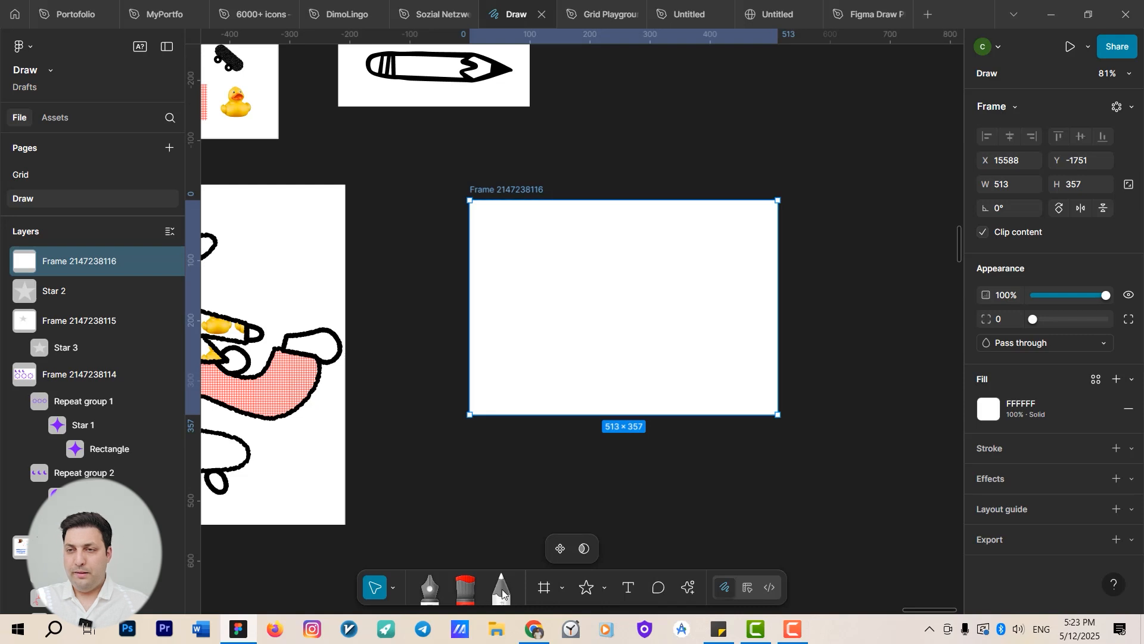
Choose the custom Pencil brush and paint red strokes of size 16 in differing lengths and directions inside the new frame
{"action": "key", "text": "b"}
{"action": "left_click", "coordinate": [684, 548]}
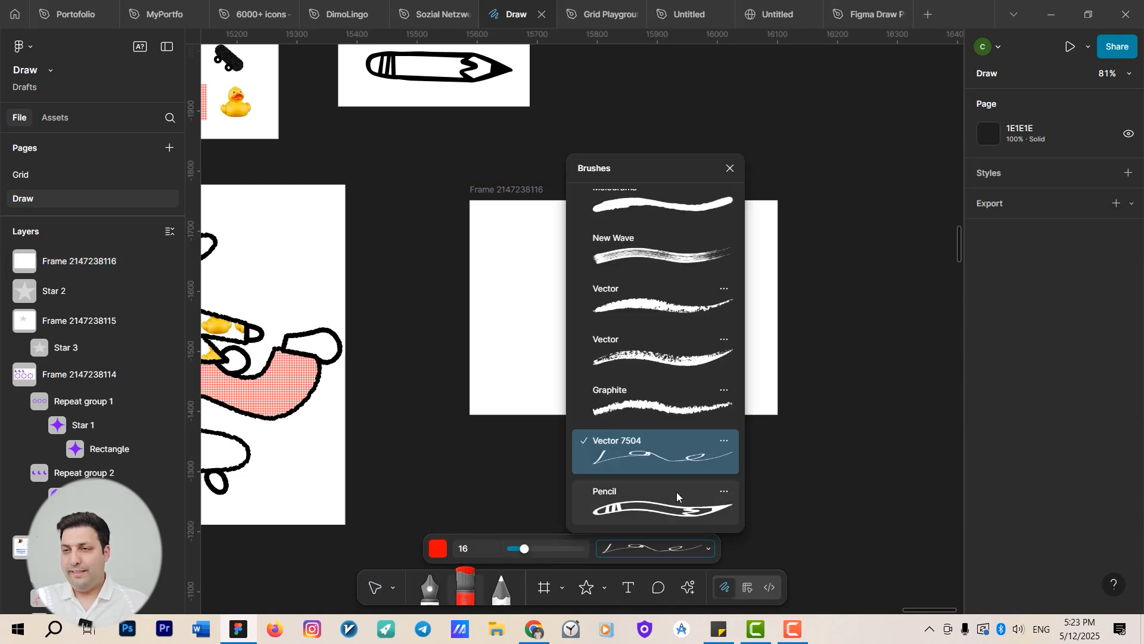
{"action": "left_click", "coordinate": [652, 508]}
{"action": "left_click_drag", "start_coordinate": [516, 245], "coordinate": [537, 245]}
{"action": "key", "text": "ctrl+z"}
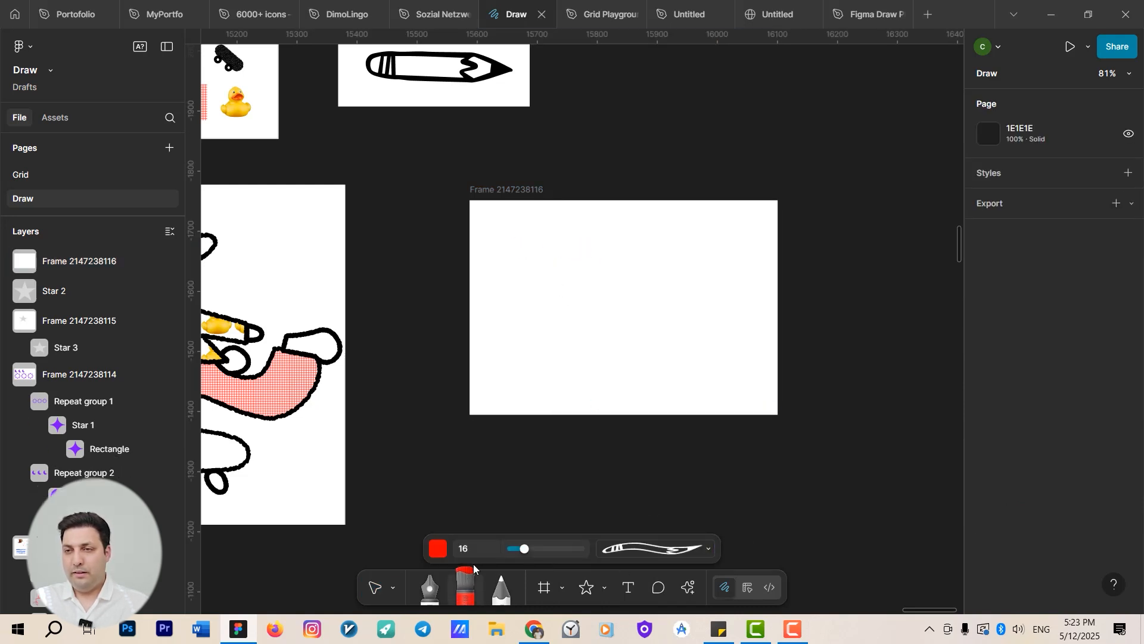
{"action": "left_click_drag", "start_coordinate": [586, 298], "coordinate": [684, 296]}
{"action": "left_click_drag", "start_coordinate": [538, 245], "coordinate": [616, 246]}
{"action": "mouse_move", "coordinate": [498, 353]}
{"action": "left_mouse_down"}
{"action": "mouse_move", "coordinate": [682, 367]}
{"action": "mouse_move", "coordinate": [749, 249]}
{"action": "left_mouse_up"}
Draw a frame about 263 × 232 beside the Text on Path card and an ellipse about 133 × 128 inside it
{"action": "scroll", "coordinate": [730, 334], "scroll_direction": "down", "scroll_amount": 5}
{"action": "scroll", "coordinate": [638, 375], "scroll_direction": "up", "scroll_amount": 3}
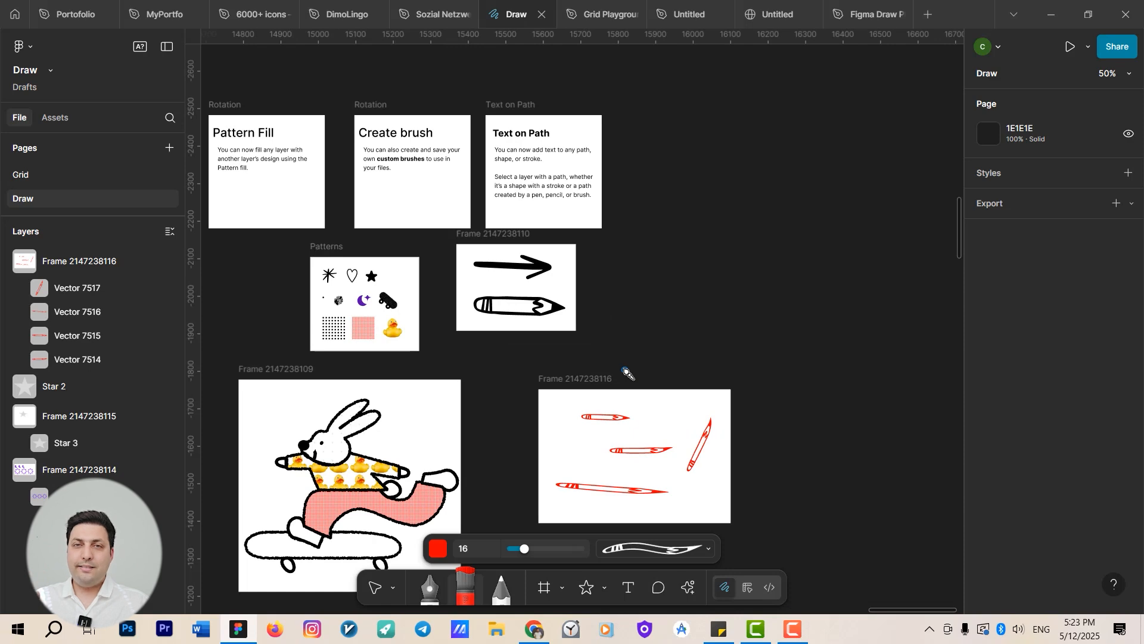
{"action": "scroll", "coordinate": [646, 376], "scroll_direction": "up", "scroll_amount": 5}
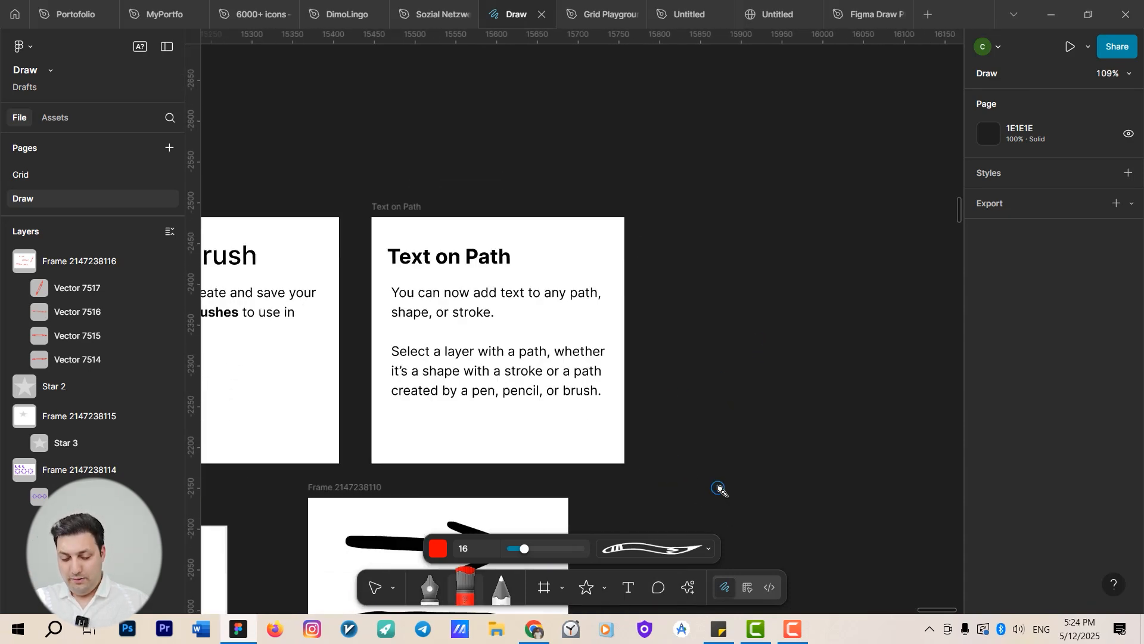
{"action": "key", "text": "f"}
{"action": "left_click_drag", "start_coordinate": [643, 166], "coordinate": [857, 355]}
{"action": "scroll", "coordinate": [833, 463], "scroll_direction": "up", "scroll_amount": 2}
{"action": "key", "text": "o"}
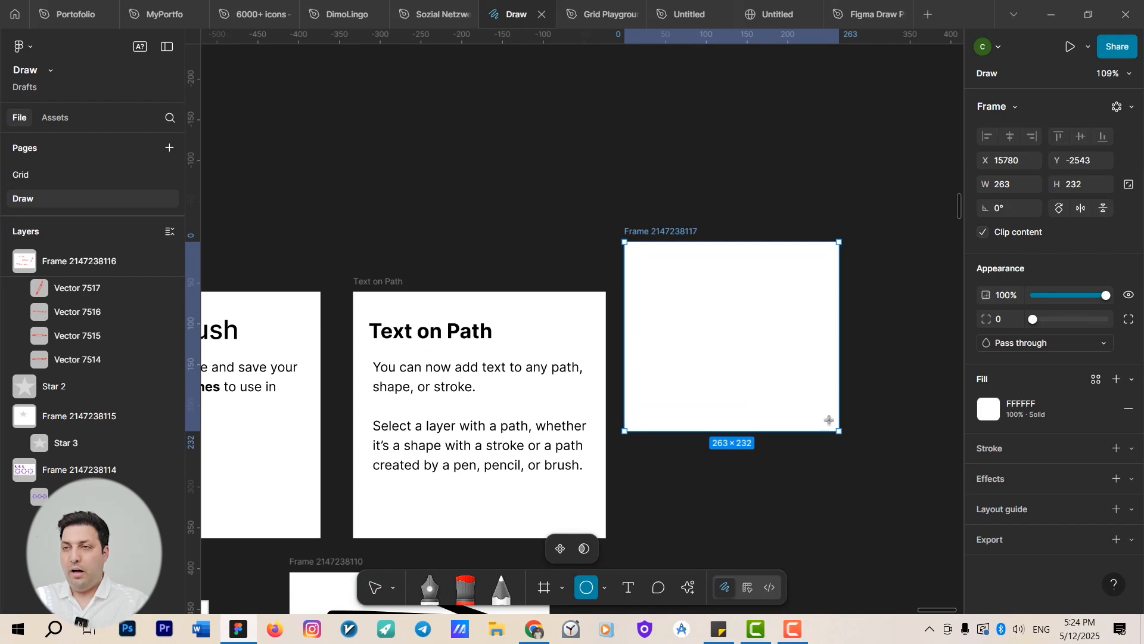
{"action": "left_click_drag", "start_coordinate": [658, 291], "coordinate": [767, 395]}
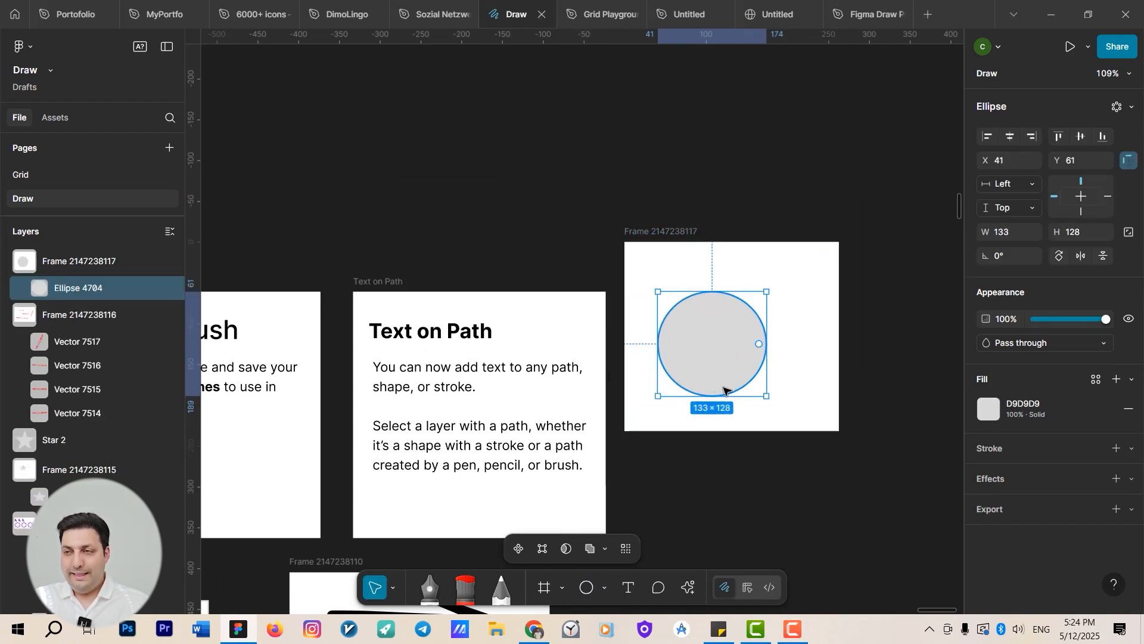
Convert the ellipse into a text path starting at its topmost point and enter a single backtick
{"action": "key", "text": "t"}
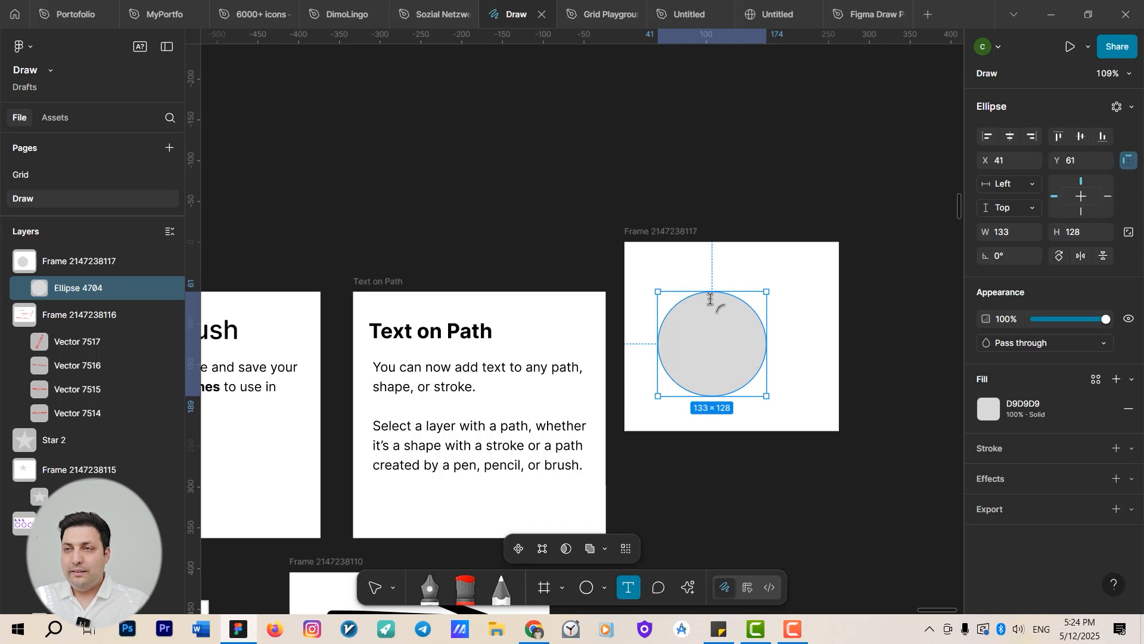
{"action": "scroll", "coordinate": [720, 301], "scroll_direction": "up", "scroll_amount": 8}
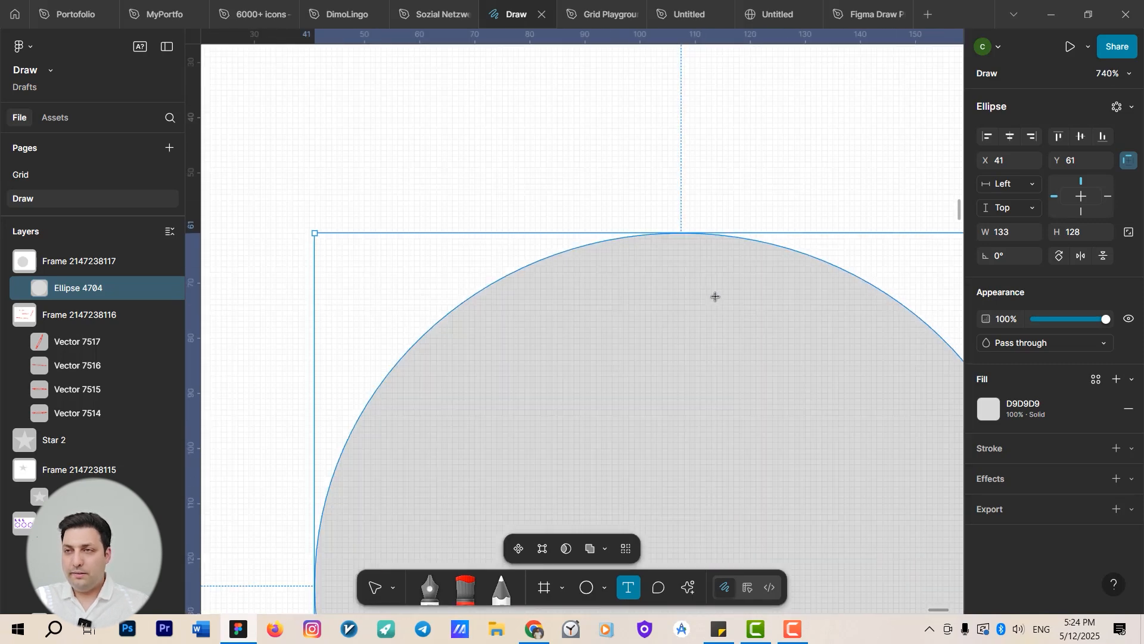
{"action": "left_click", "coordinate": [682, 239]}
{"action": "scroll", "coordinate": [694, 301], "scroll_direction": "down", "scroll_amount": 5}
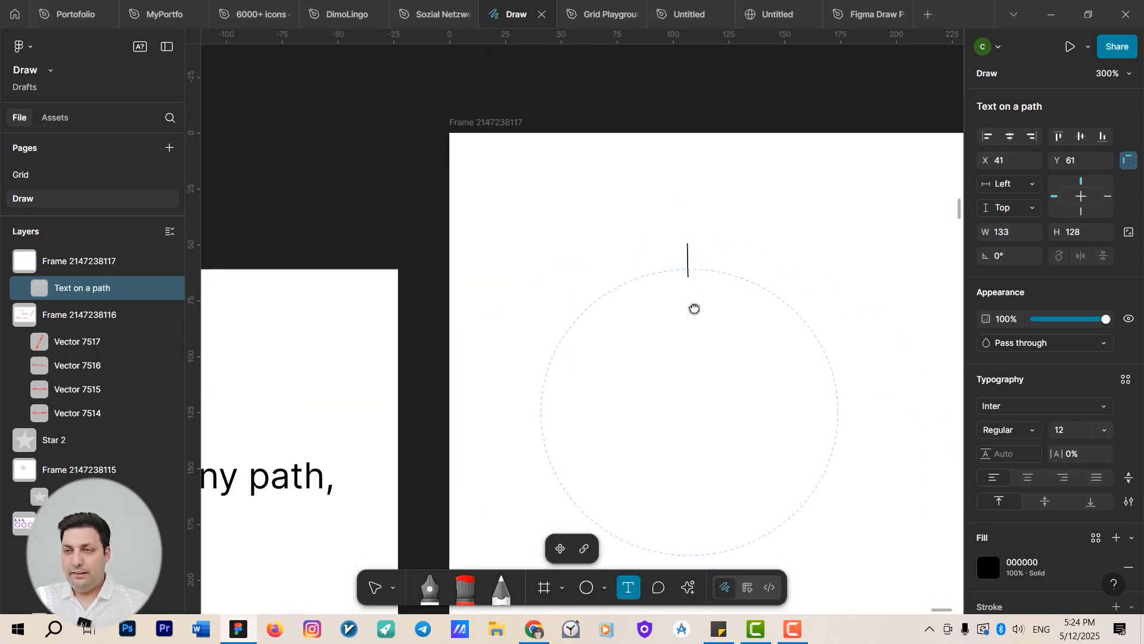
{"action": "key", "text": "Escape"}
{"action": "key", "text": "Return"}
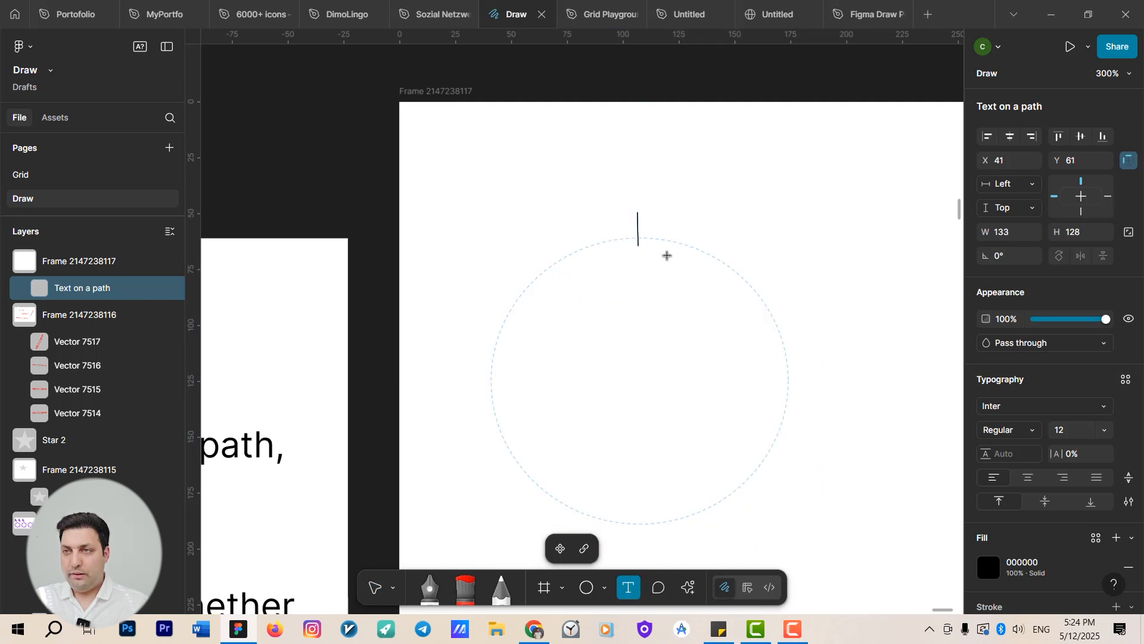
{"action": "type", "text": "`"}
{"action": "key", "text": "Escape"}
{"action": "key", "text": "Escape"}
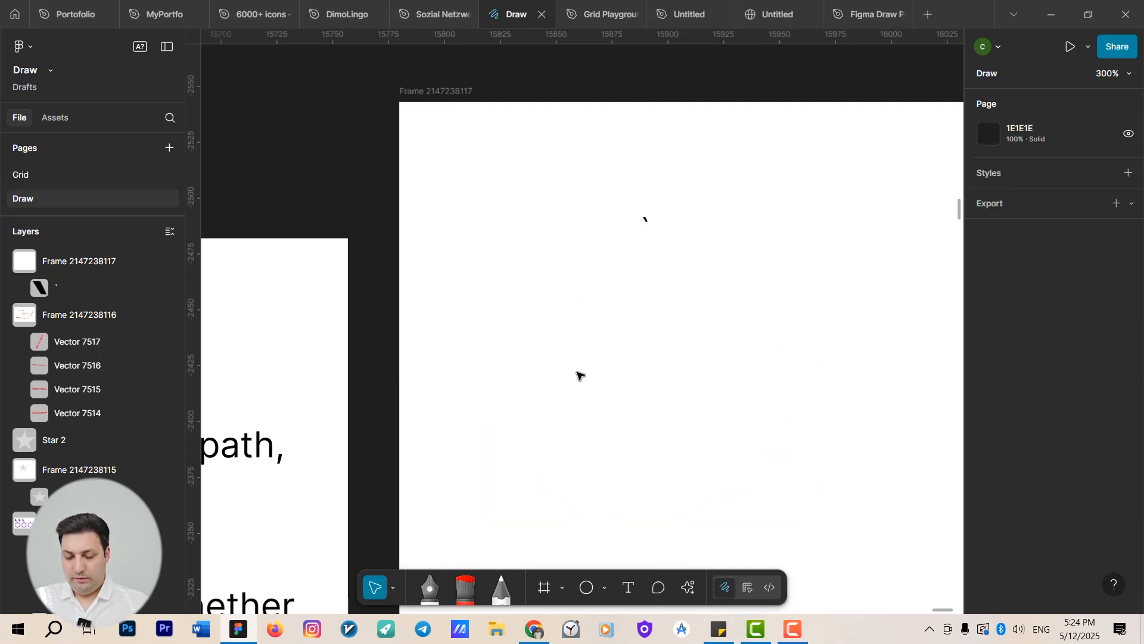
Draw a smaller ellipse about 87 × 86 below the backtick in the same frame
{"action": "scroll", "coordinate": [628, 270], "scroll_direction": "down", "scroll_amount": 4}
{"action": "key", "text": "o"}
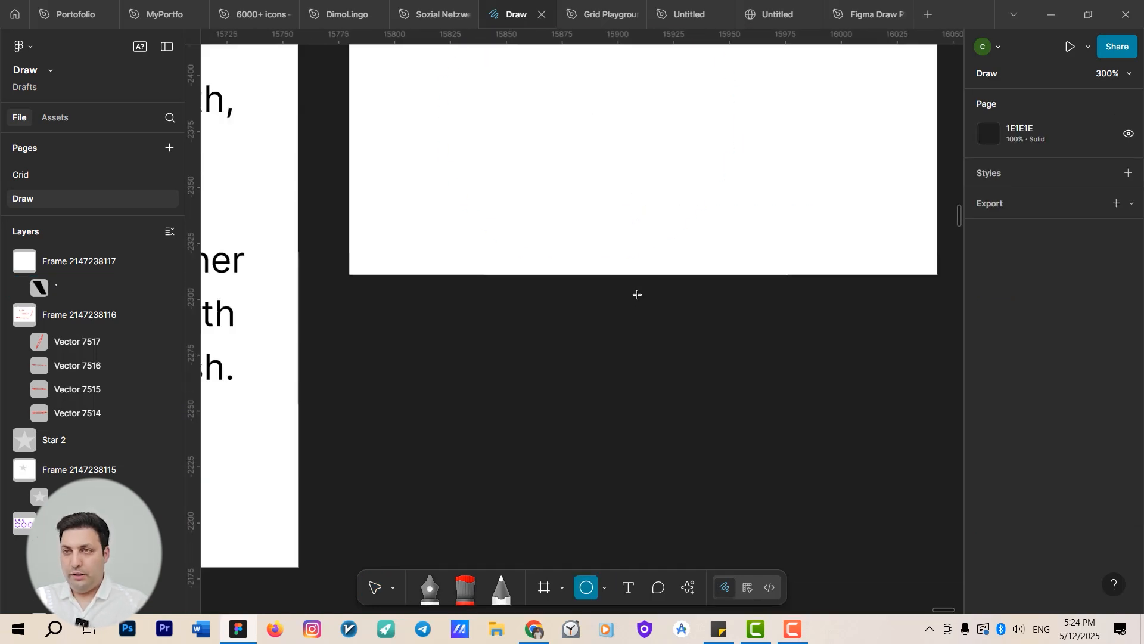
{"action": "scroll", "coordinate": [635, 294], "scroll_direction": "up", "scroll_amount": 3}
{"action": "scroll", "coordinate": [665, 430], "scroll_direction": "down", "scroll_amount": 3}
{"action": "left_click_drag", "start_coordinate": [572, 340], "coordinate": [674, 439]}
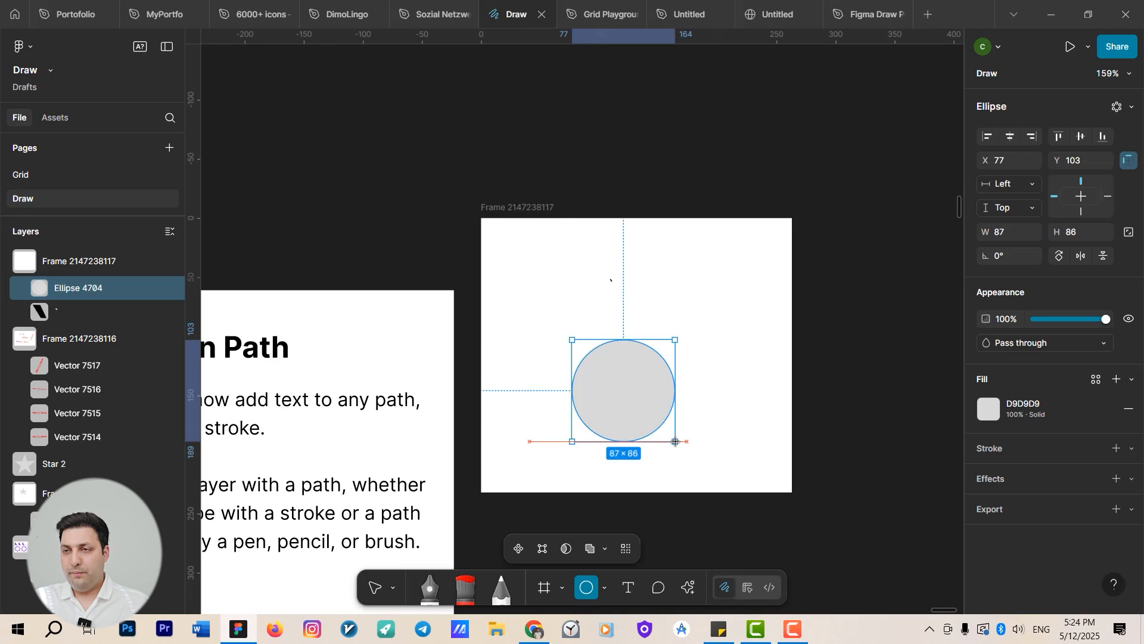
Add the text "askjhasdflkhas;dflkhSDFLK;Hsdflk;h;DFLKH;fkh" along the smaller ellipse's outline, starting near its topmost point
{"action": "key", "text": "t"}
{"action": "scroll", "coordinate": [633, 373], "scroll_direction": "up", "scroll_amount": 5}
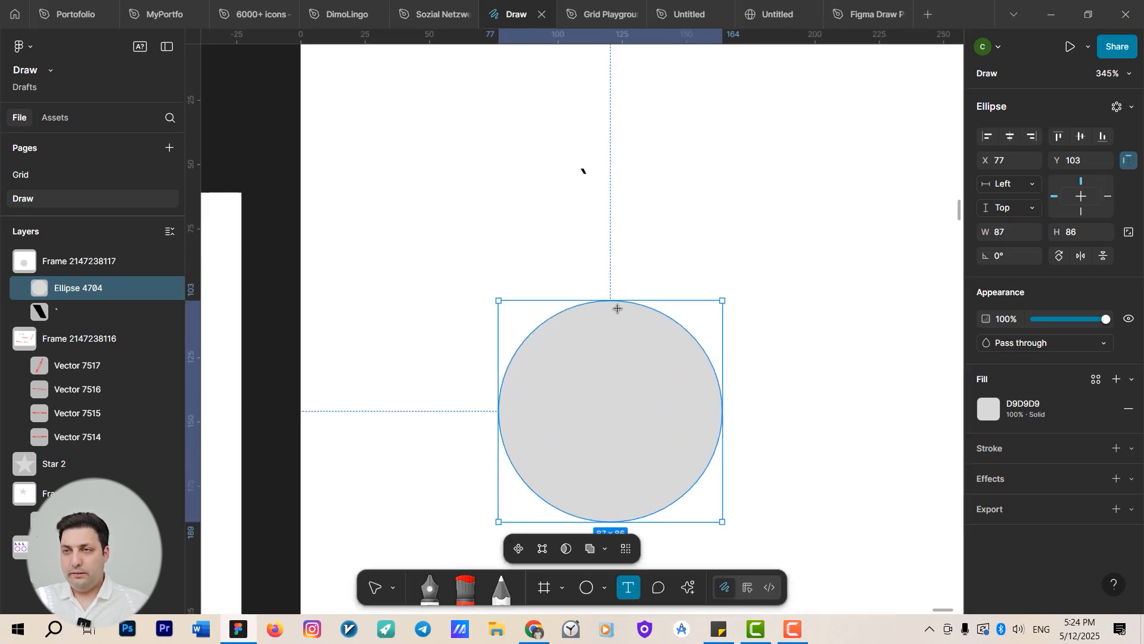
{"action": "left_click", "coordinate": [623, 307]}
{"action": "type", "text": "askjhasdflkhas;dflkh"}
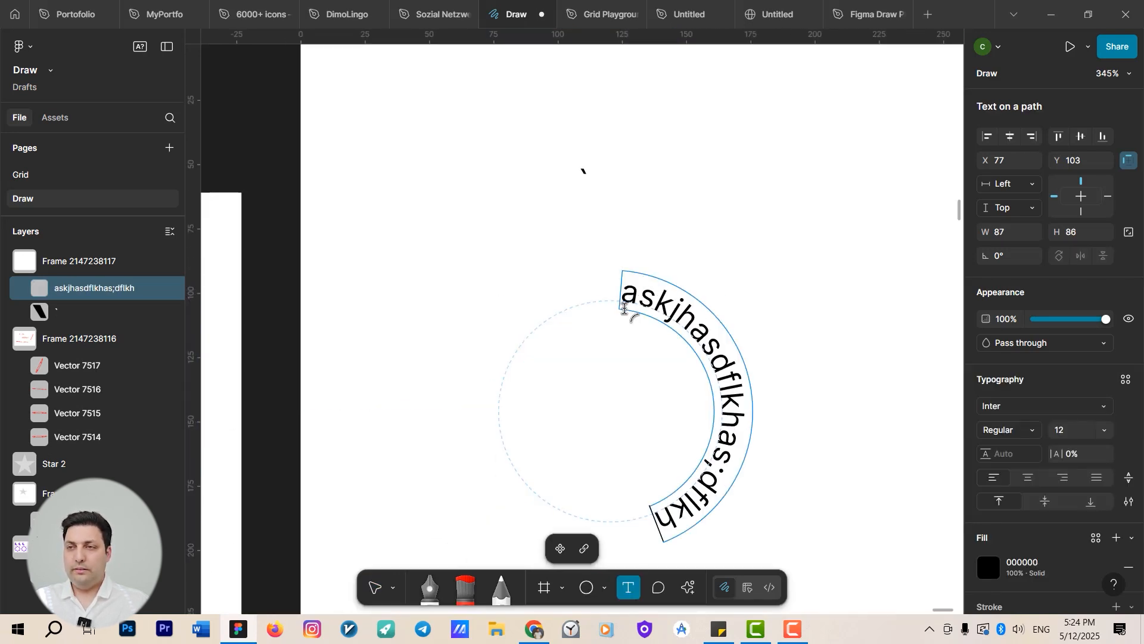
{"action": "type", "text": "SDFLK;Hsdflk;h;DFLKH;fkh"}
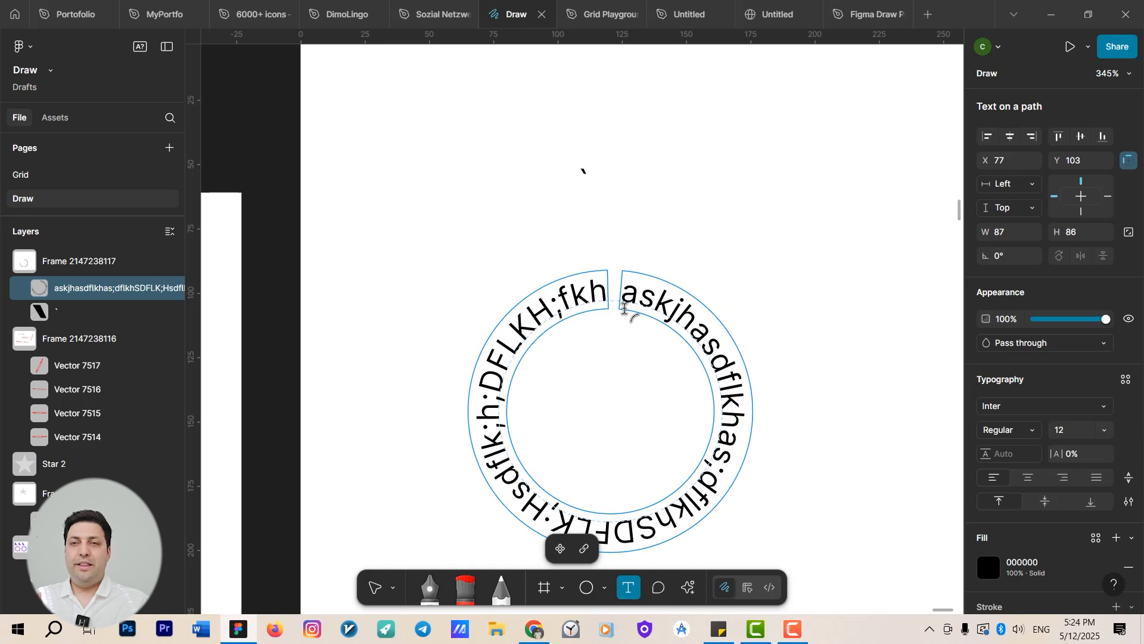
{"action": "key", "text": "Escape"}
Add the text "sdlfjsadlfiusadofiuasdoifsadfupasdoufps" along the red star's outline in the basketball frame
{"action": "scroll", "coordinate": [771, 250], "scroll_direction": "down", "scroll_amount": 10}
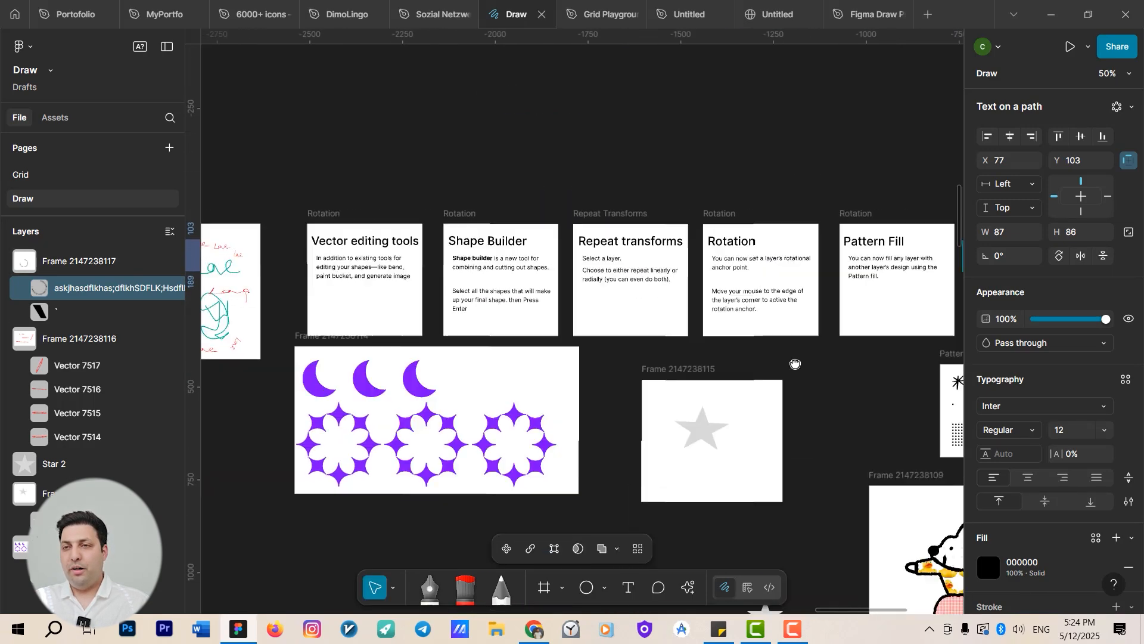
{"action": "left_click_drag", "start_coordinate": [795, 364], "coordinate": [1091, 358]}
{"action": "left_click_drag", "start_coordinate": [475, 373], "coordinate": [557, 416]}
{"action": "scroll", "coordinate": [534, 289], "scroll_direction": "up", "scroll_amount": 8}
{"action": "left_click_drag", "start_coordinate": [589, 381], "coordinate": [540, 341]}
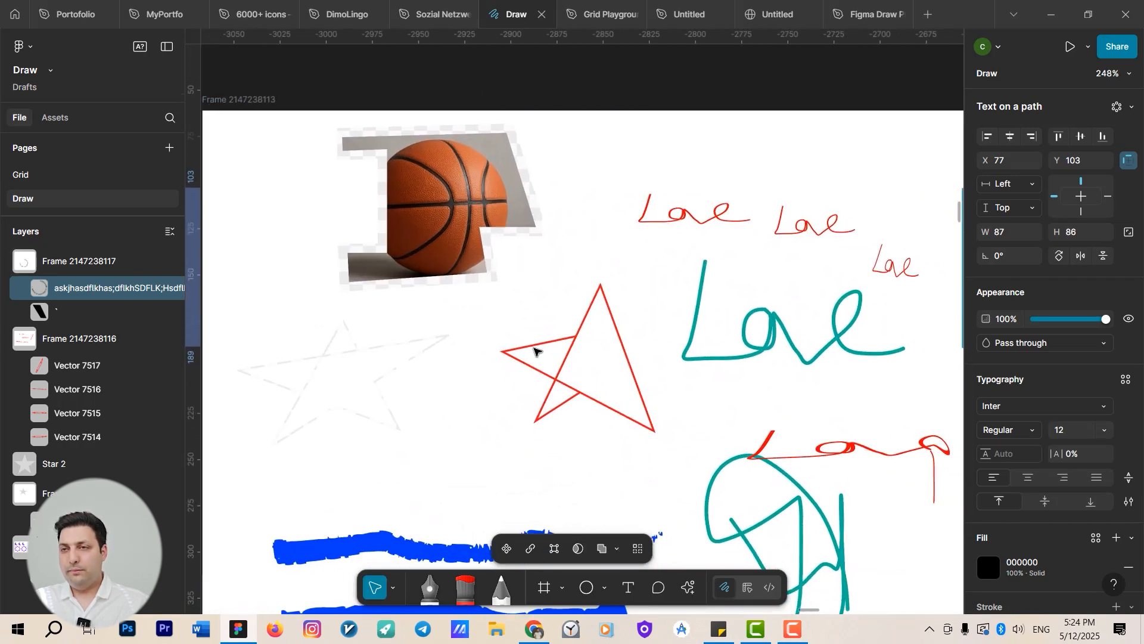
{"action": "scroll", "coordinate": [535, 352], "scroll_direction": "up", "scroll_amount": 3}
{"action": "key", "text": "t"}
{"action": "left_click", "coordinate": [613, 325]}
{"action": "type", "text": "sdlfjsadlfiusadofiuasdoifsad"}
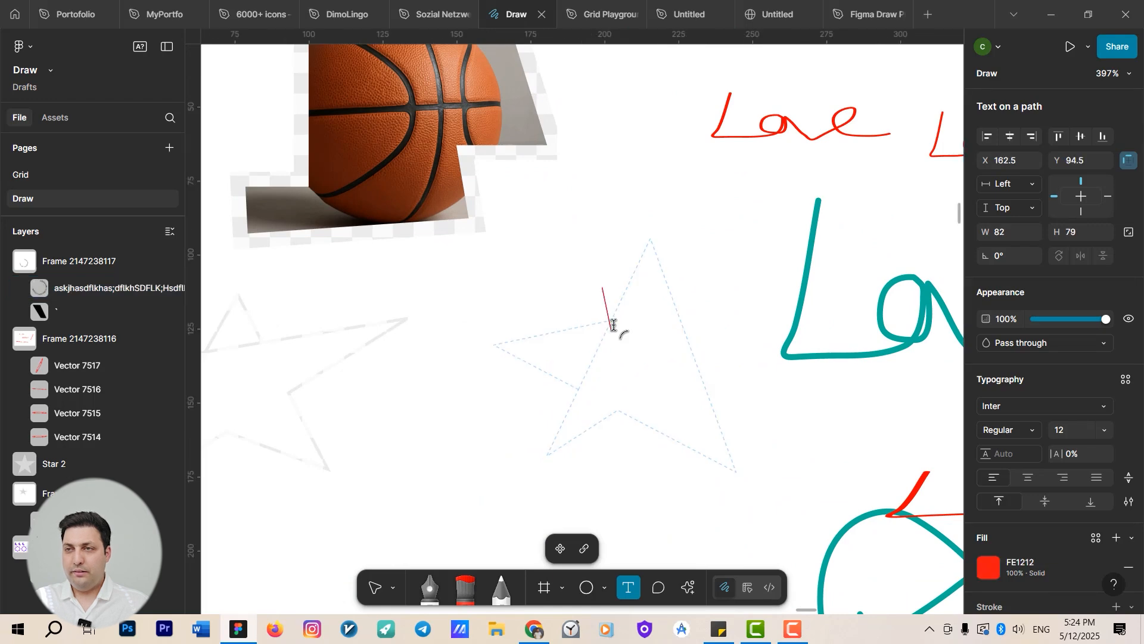
{"action": "type", "text": "fupasdoufps"}
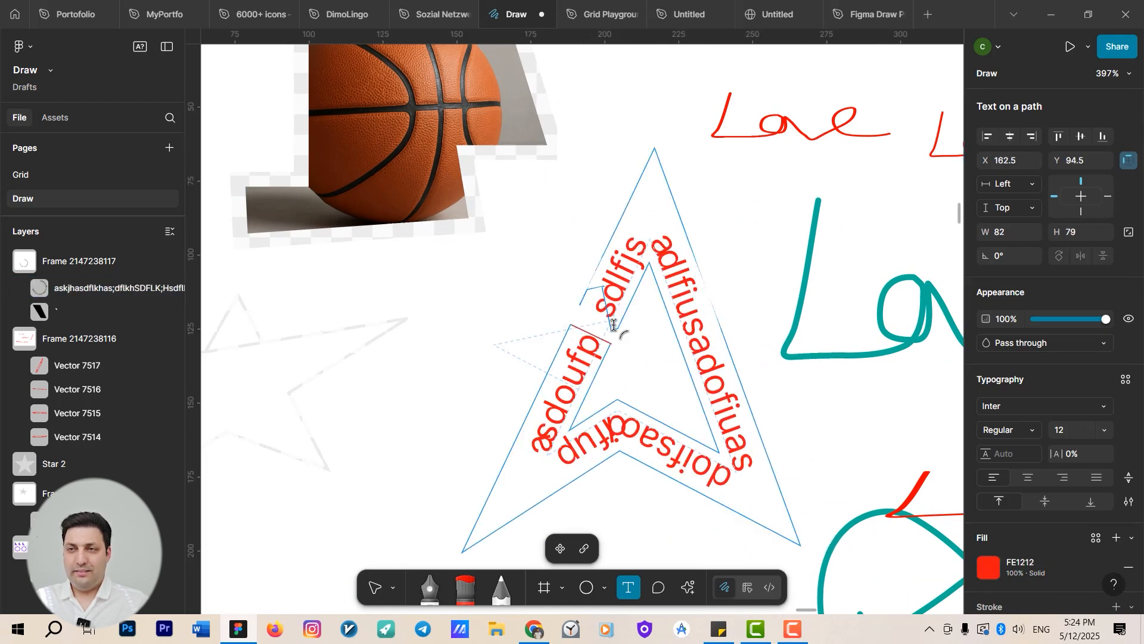
{"action": "key", "text": "Escape"}
{"action": "scroll", "coordinate": [614, 325], "scroll_direction": "down", "scroll_amount": 10}
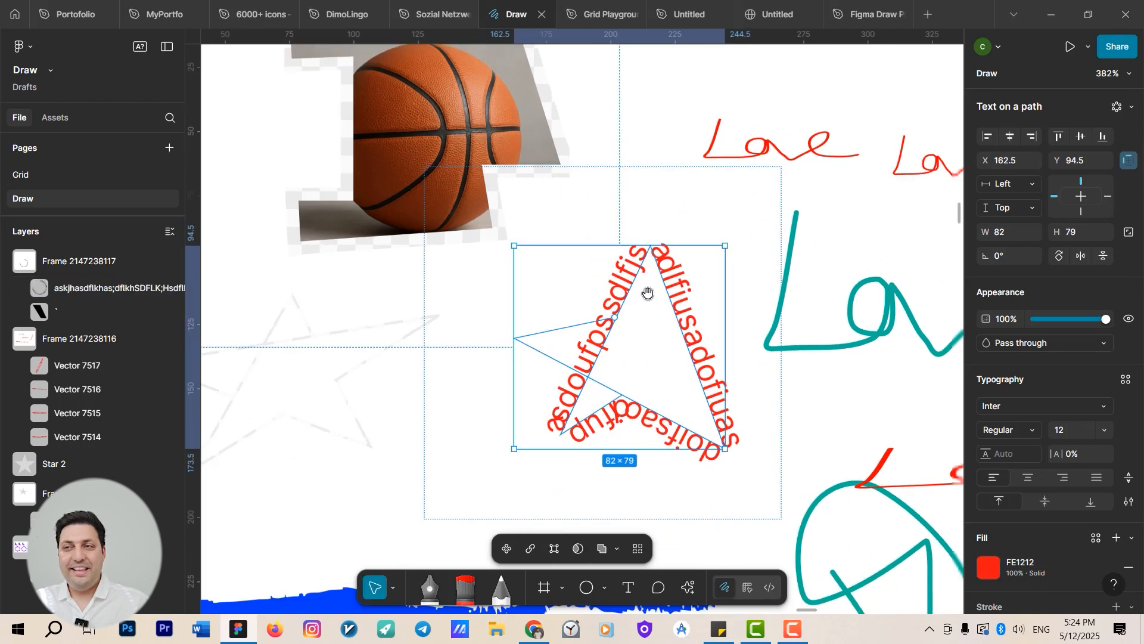
{"action": "scroll", "coordinate": [455, 292], "scroll_direction": "down", "scroll_amount": 8}
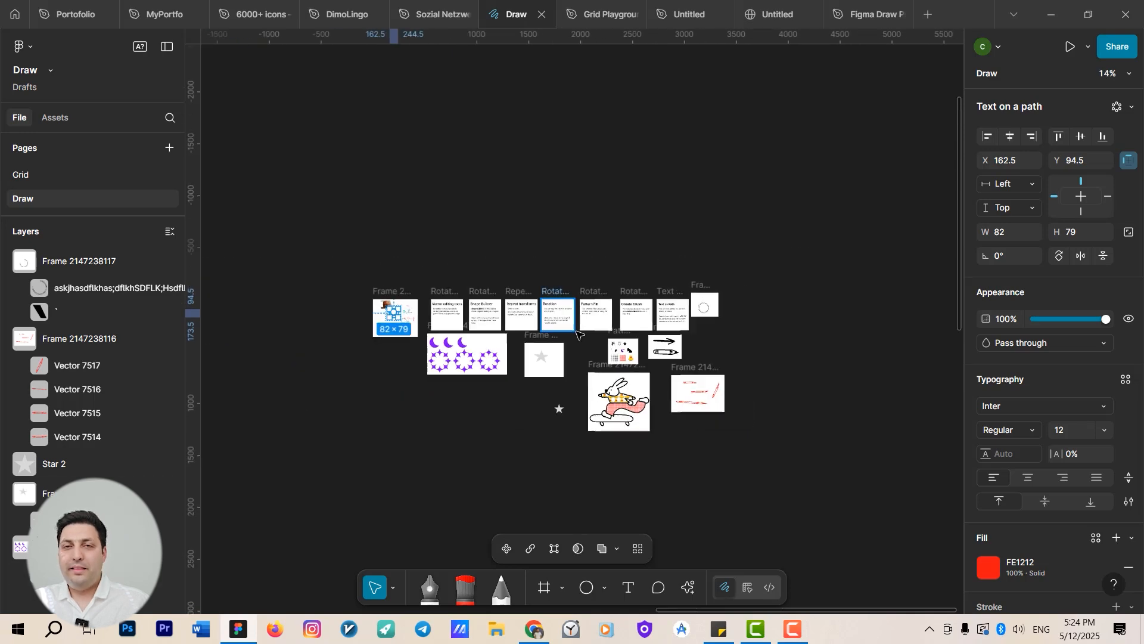